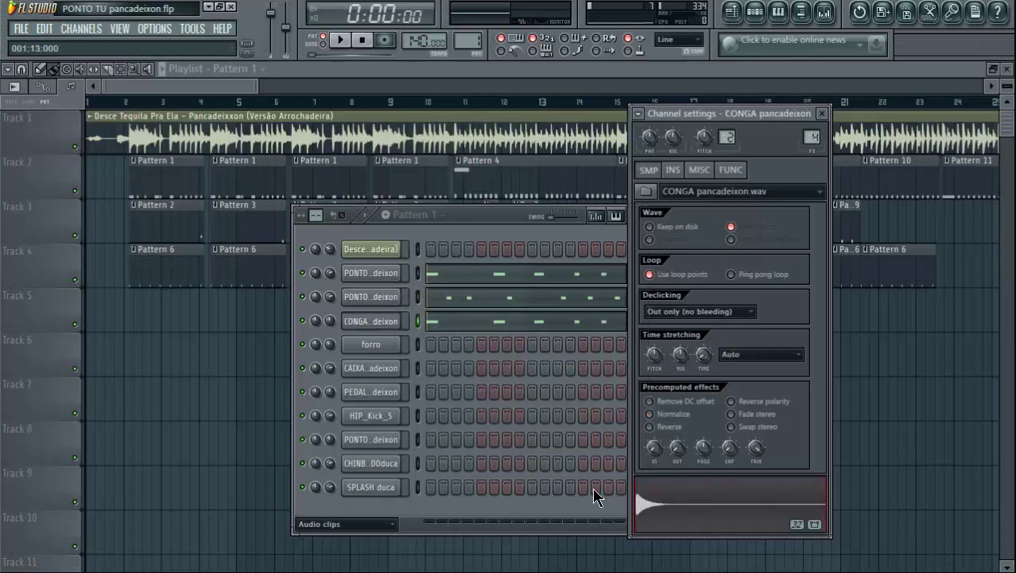
- Audition the forro channel's sample and open the Fruity Reeverb 2 effect on its mixer track, Insert 5, keeping the channel list accessible
click(382, 345)
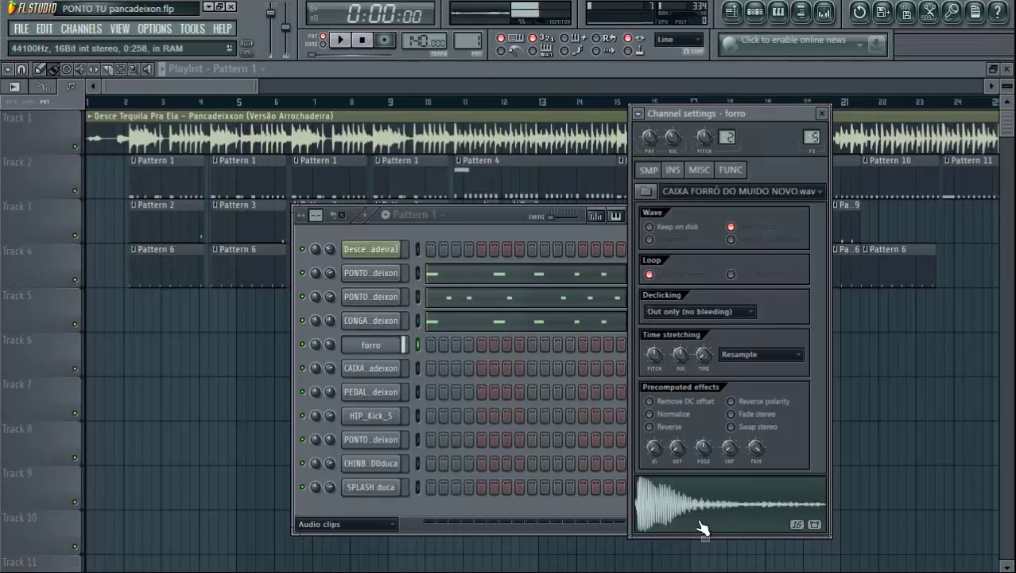
click(825, 116)
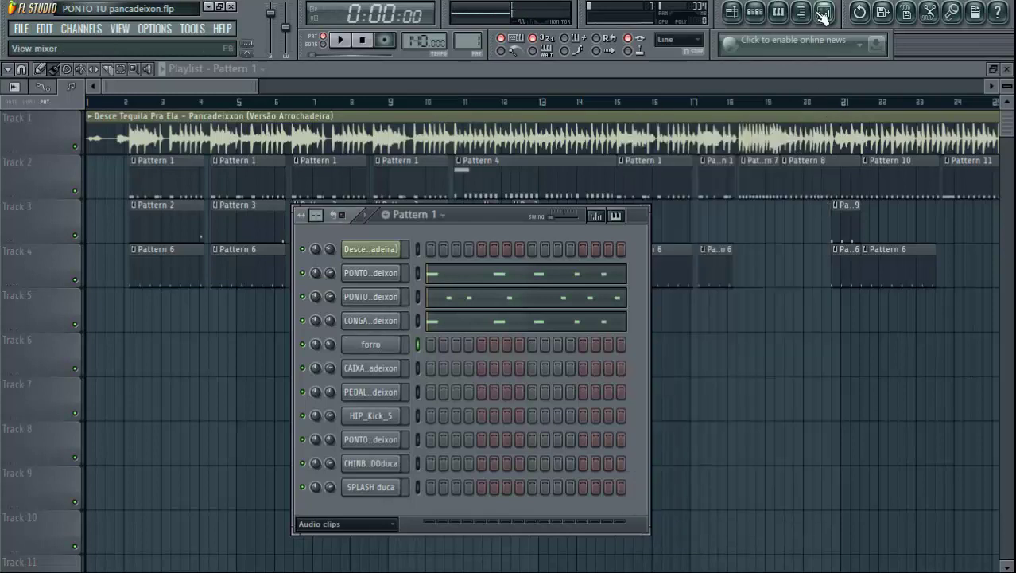
click(824, 11)
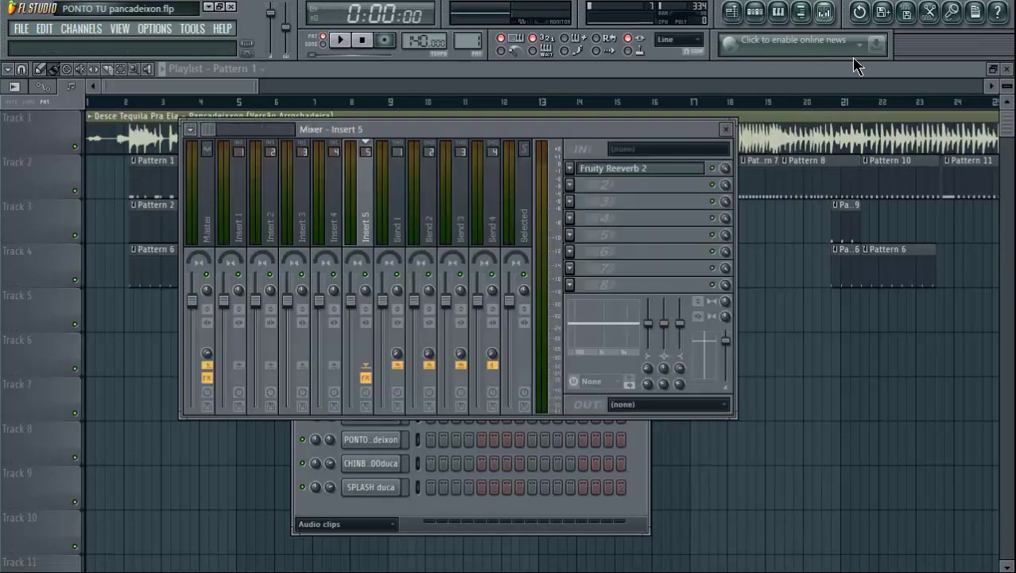
click(660, 174)
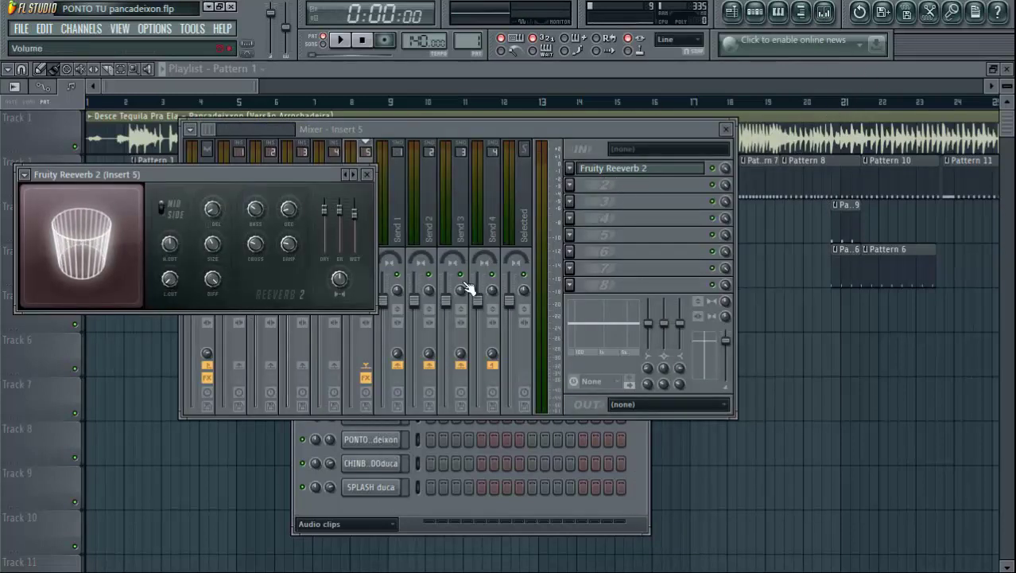
drag(488, 135, 811, 130)
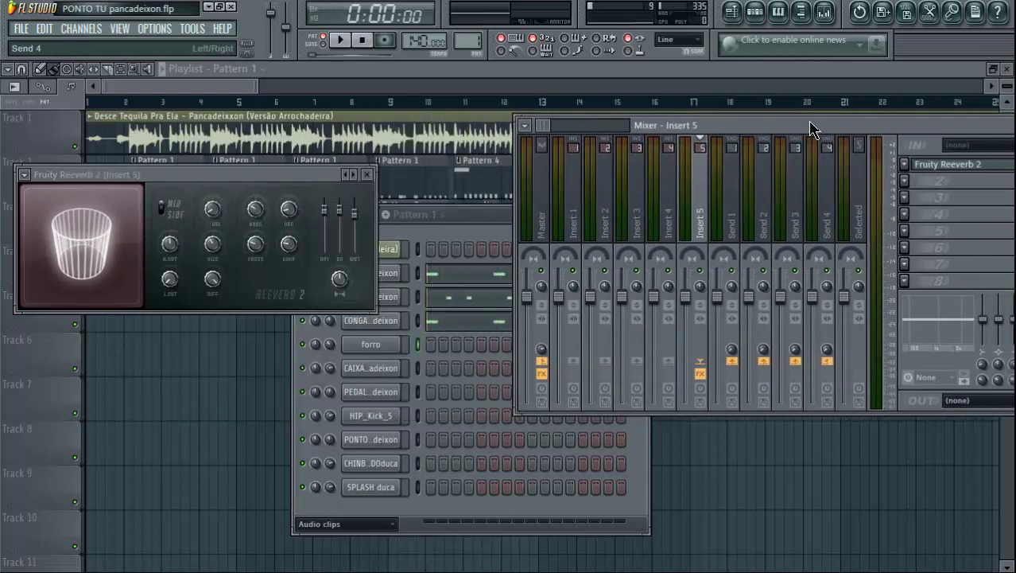
- Audition the forro sample again through its reverb, and close the channel settings, mixer and Fruity Reeverb 2 windows
click(379, 350)
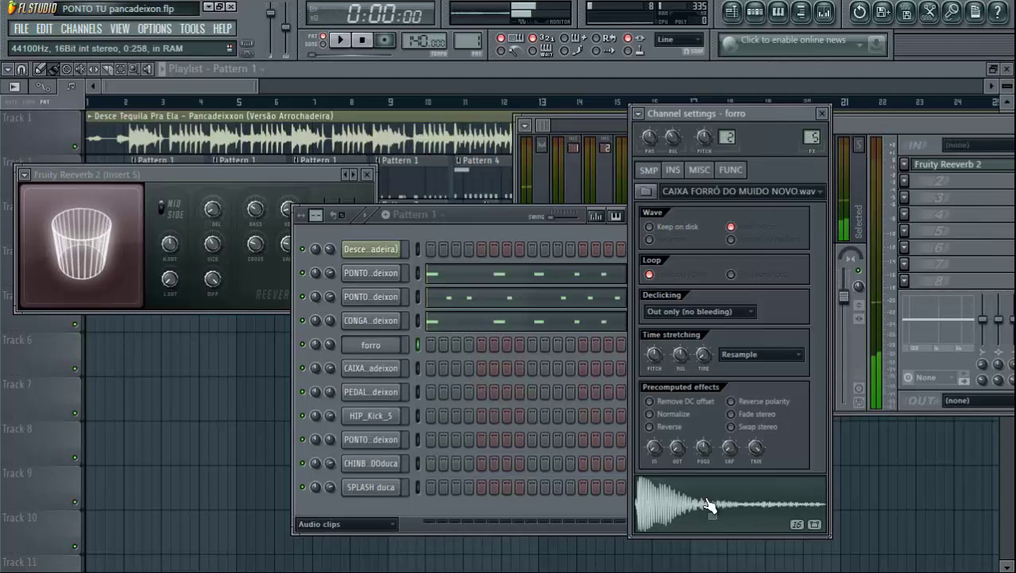
click(822, 113)
drag(859, 126, 667, 118)
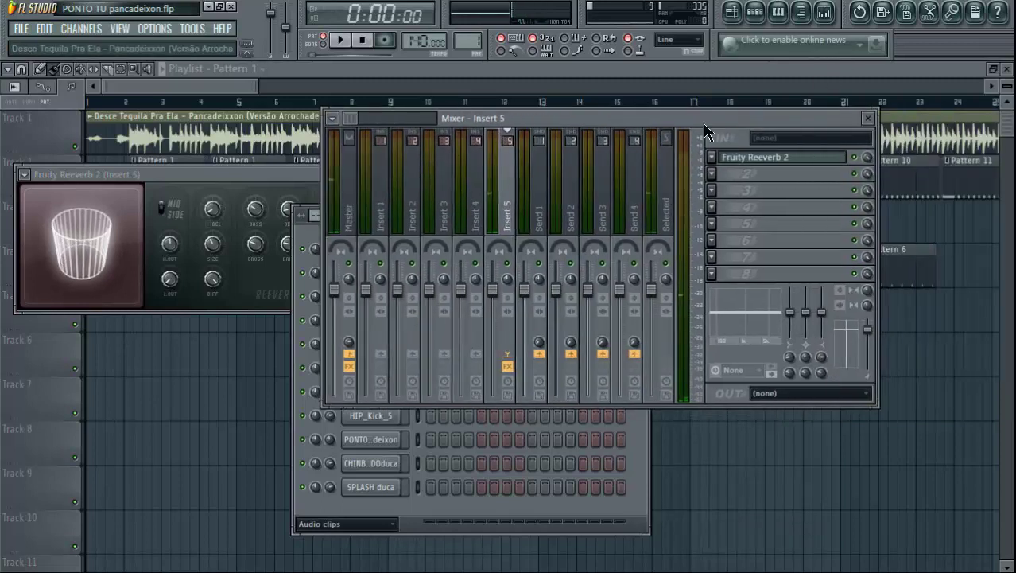
click(868, 118)
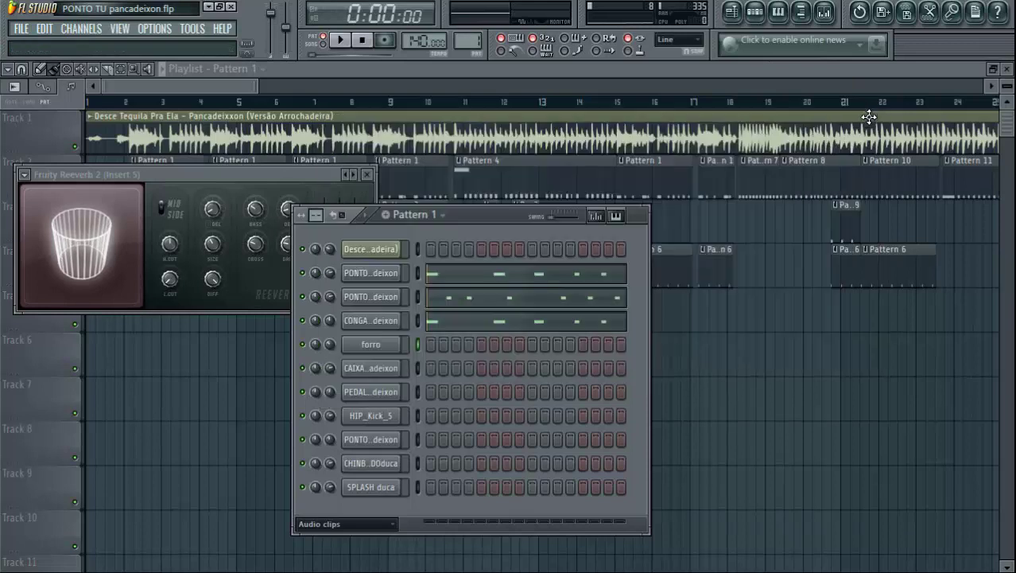
click(353, 172)
click(363, 170)
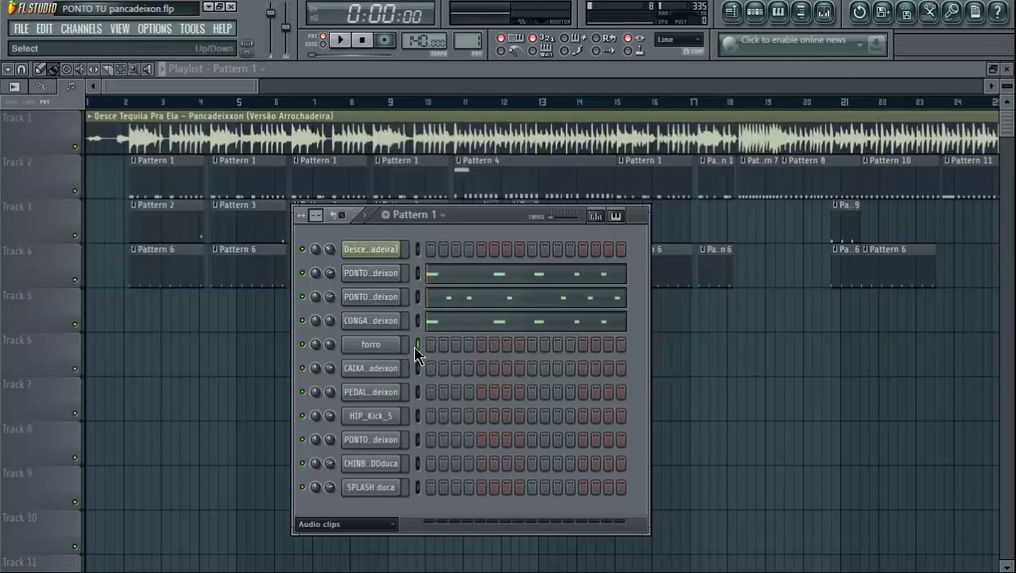
- Audition the samples of the CAIXA, PEDAL, HIP_Kick_5, PONTO DE IMPACTO, CHINBAL FECHADO and SPLASH channels one after another
click(384, 373)
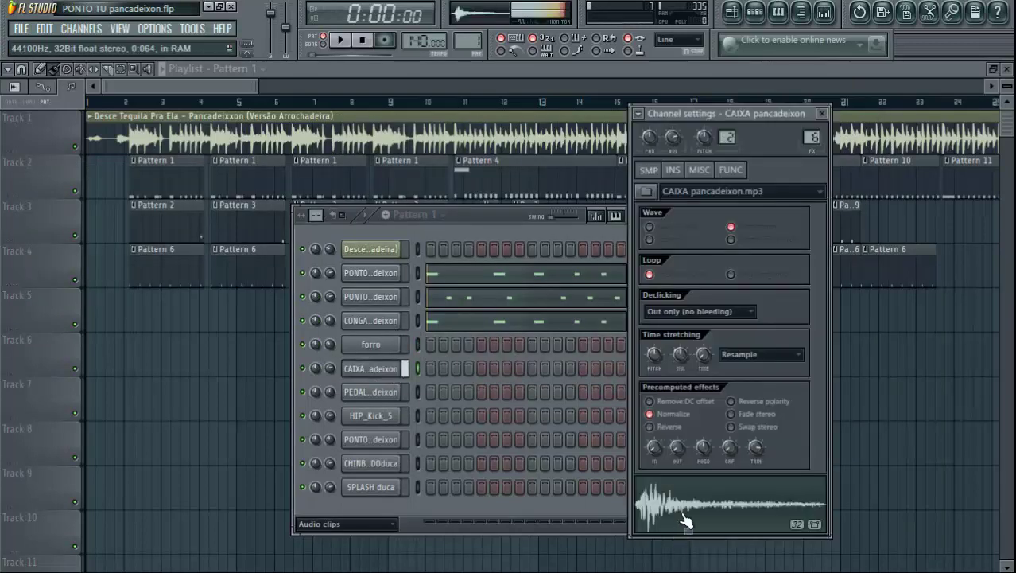
click(390, 392)
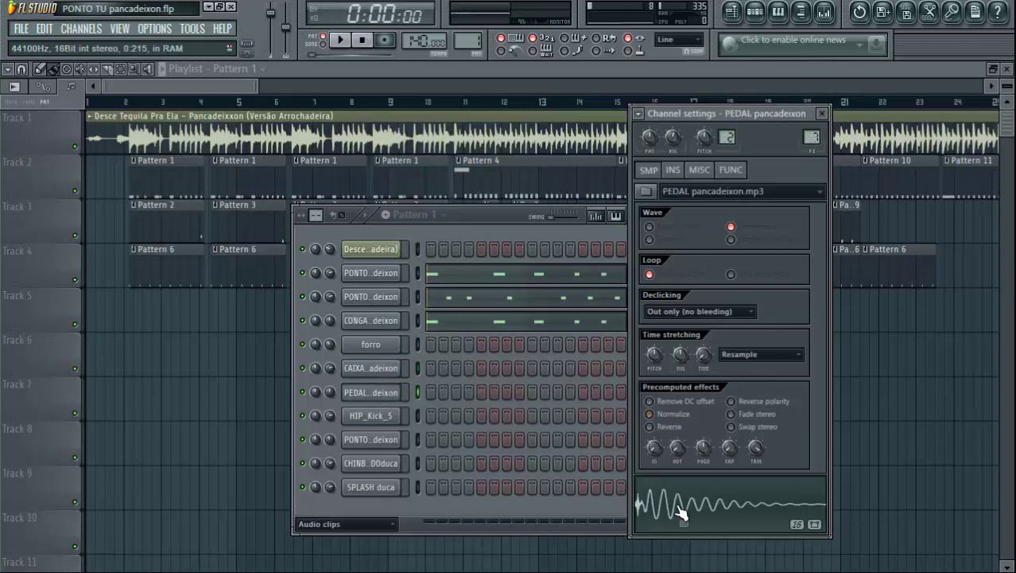
click(373, 416)
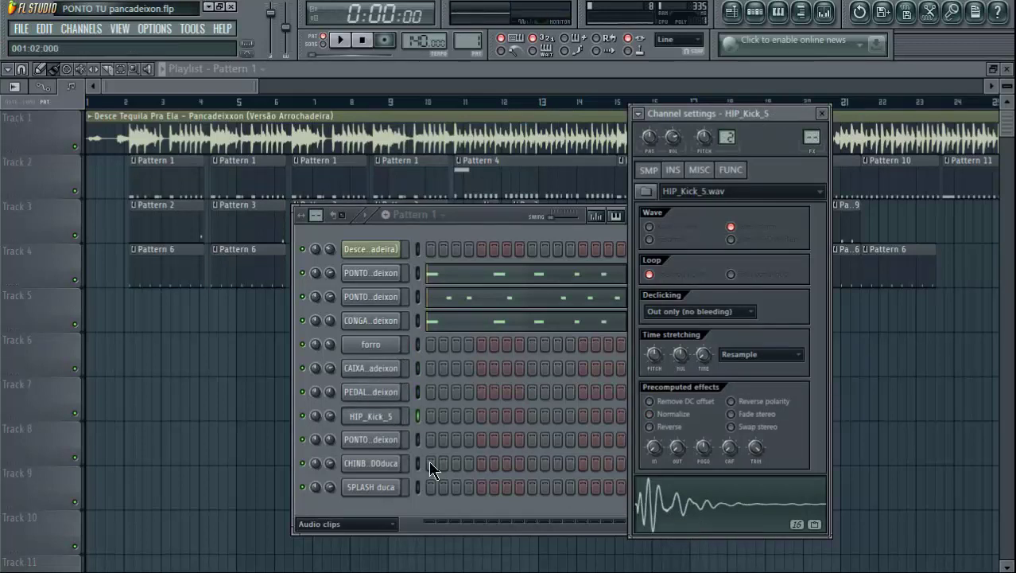
click(370, 439)
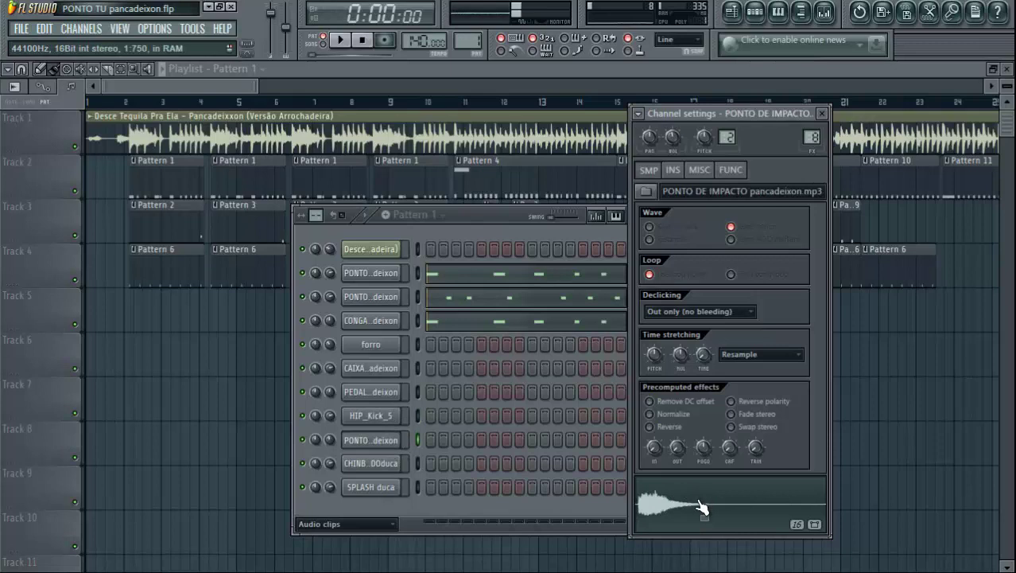
click(372, 464)
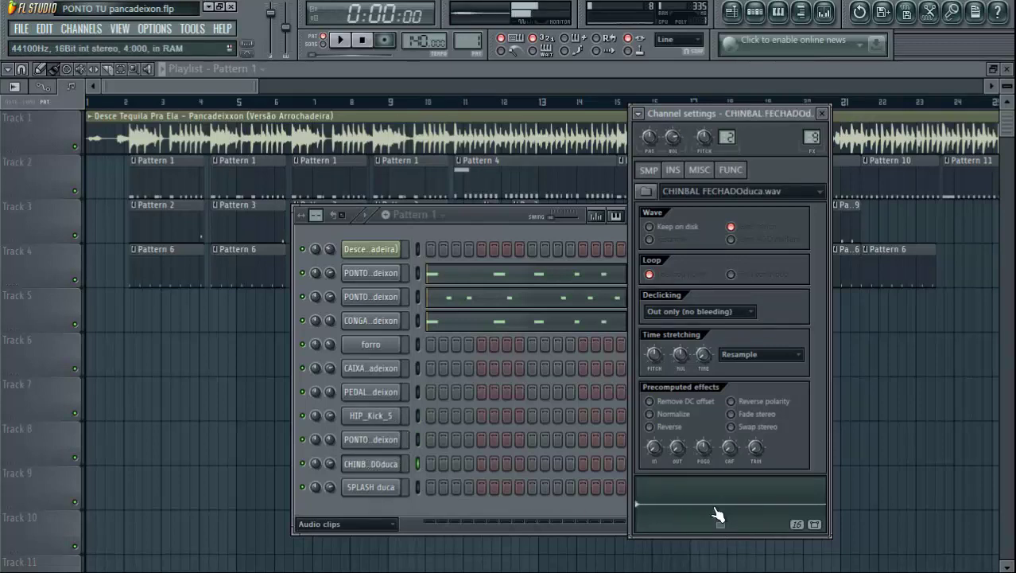
click(374, 489)
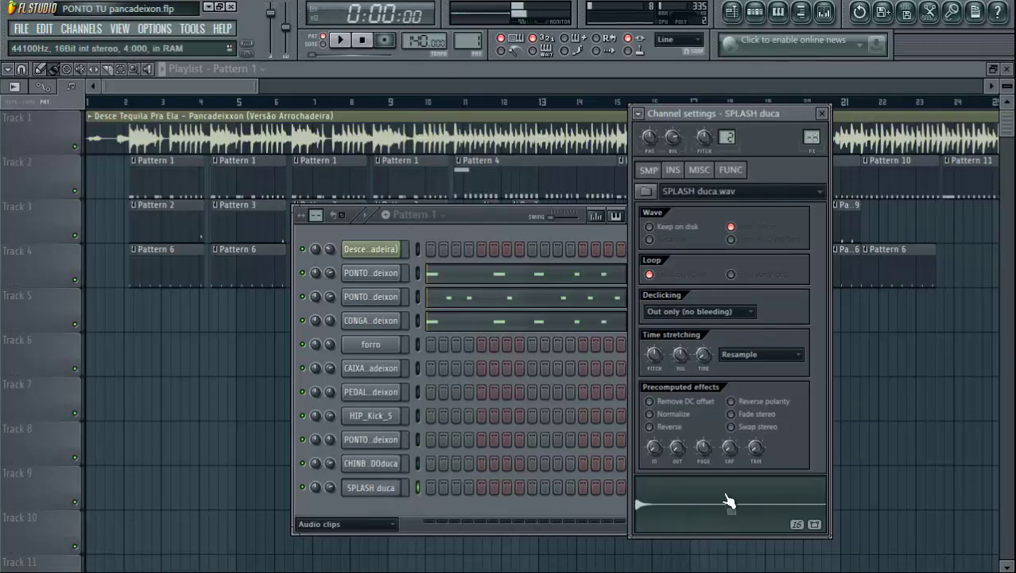
click(823, 114)
- Examine the PONTO TU channel's notes in Pattern 1 in a maximized piano roll, with the PONTO TA and CONGA channels muted
click(439, 273)
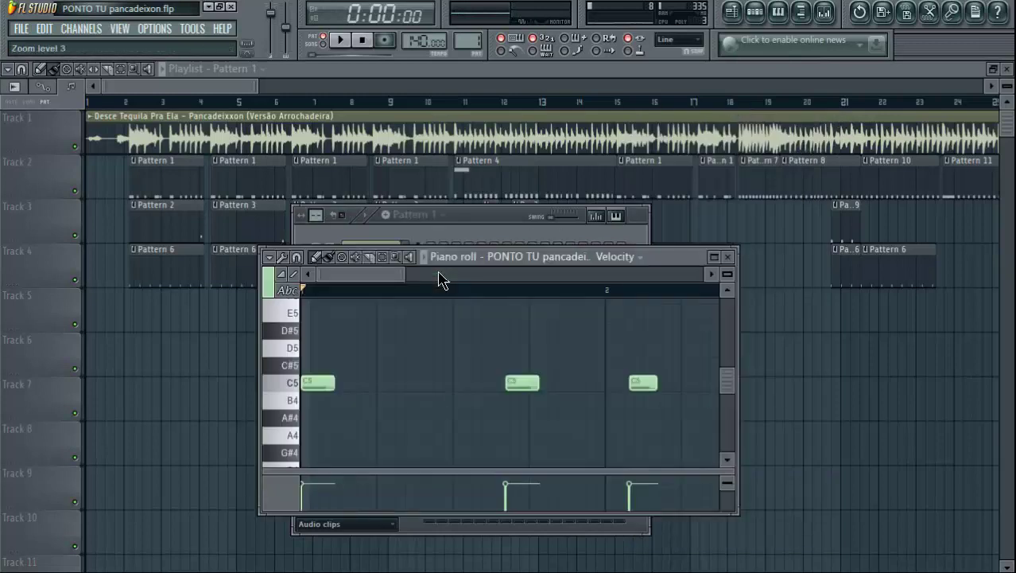
click(726, 257)
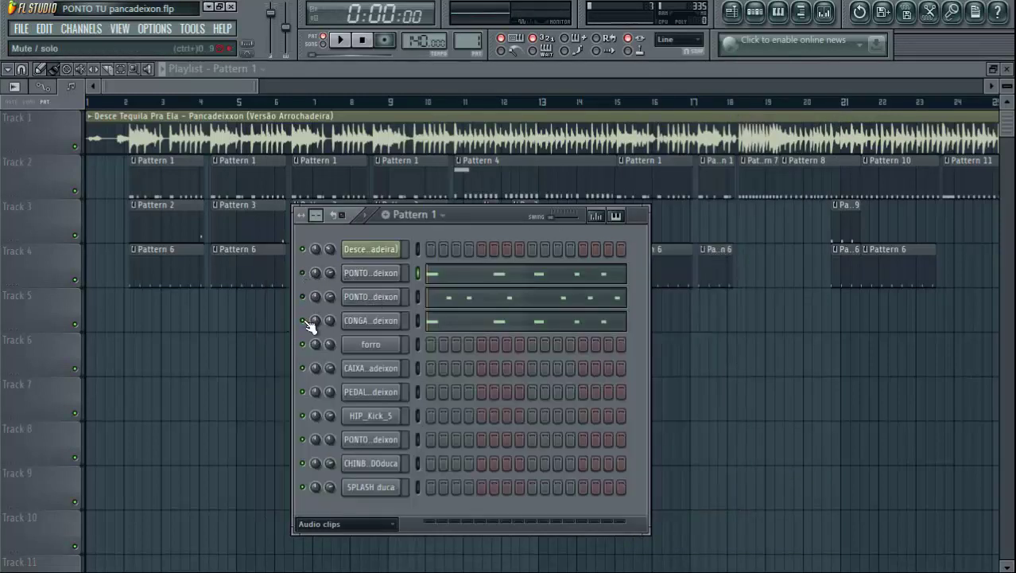
click(440, 275)
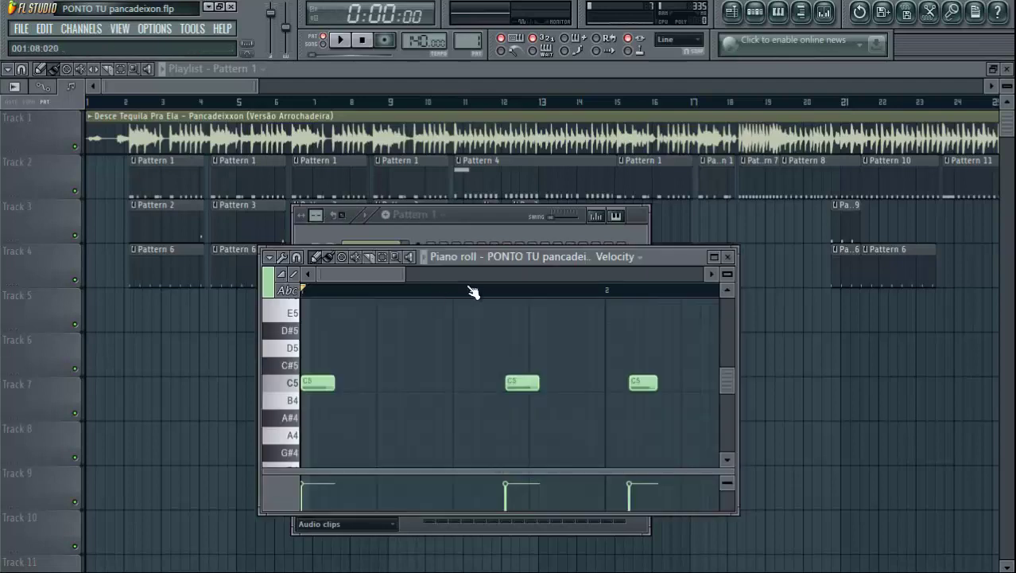
click(717, 256)
scroll(430, 108, down, 3)
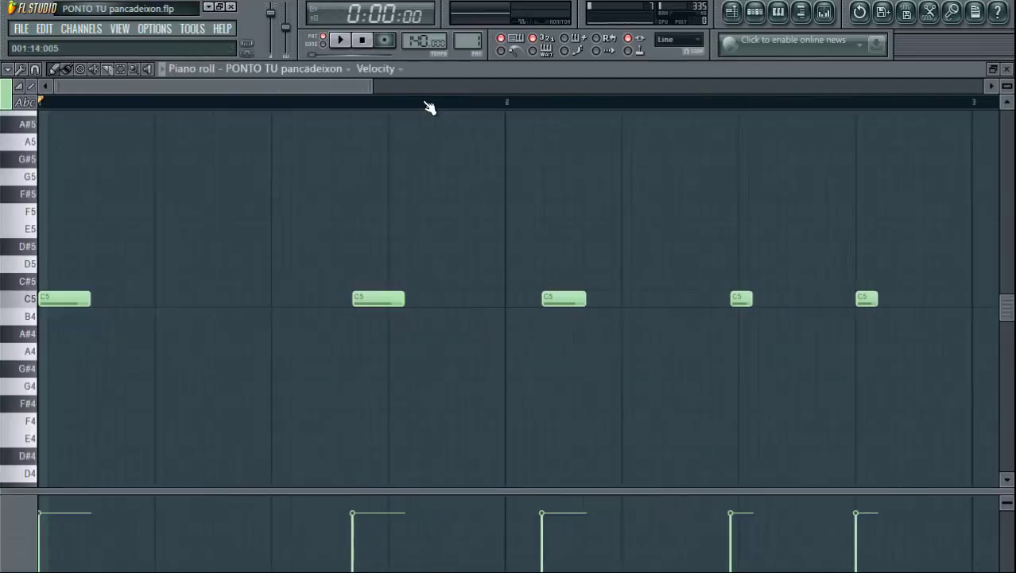
click(361, 40)
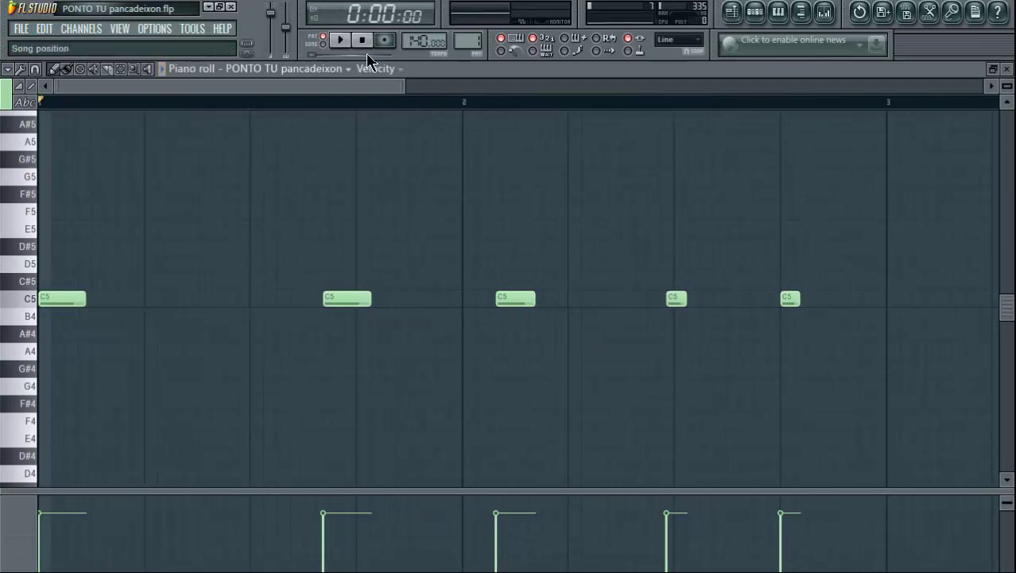
click(1009, 69)
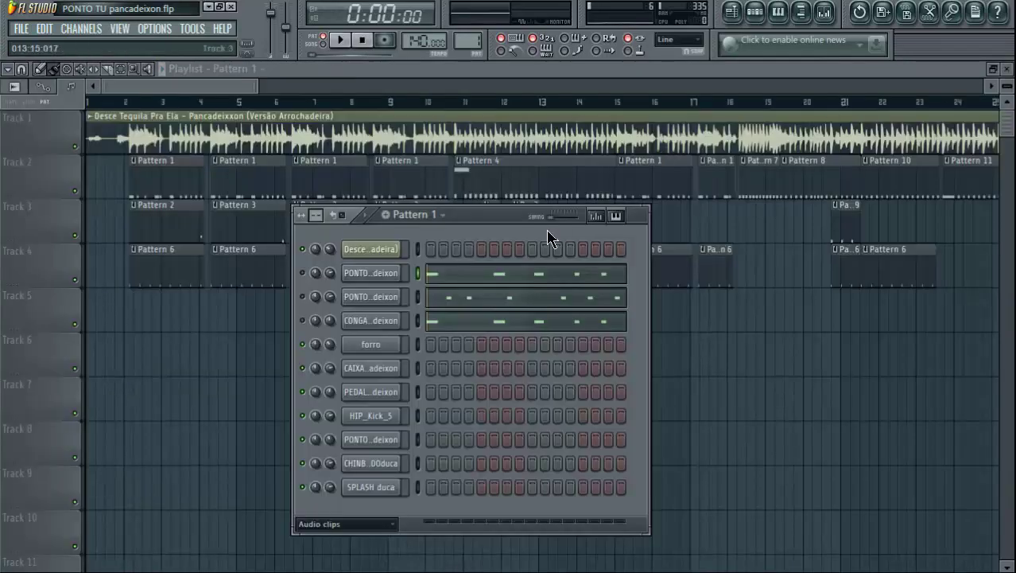
- Play back the PONTO TU notes of Pattern 1 on their own in the piano roll, and close it
click(474, 278)
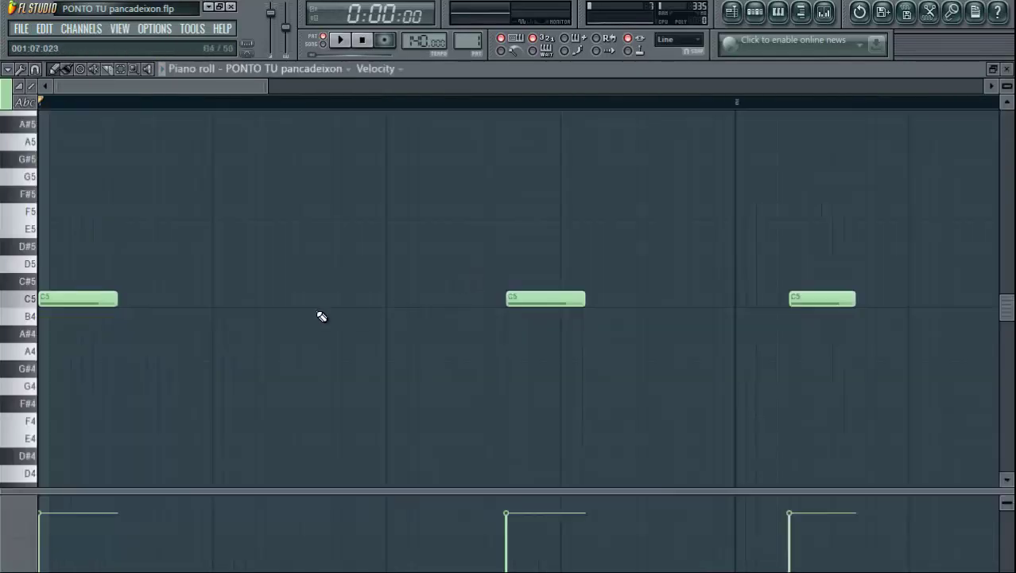
key(space)
scroll(338, 102, down, 3)
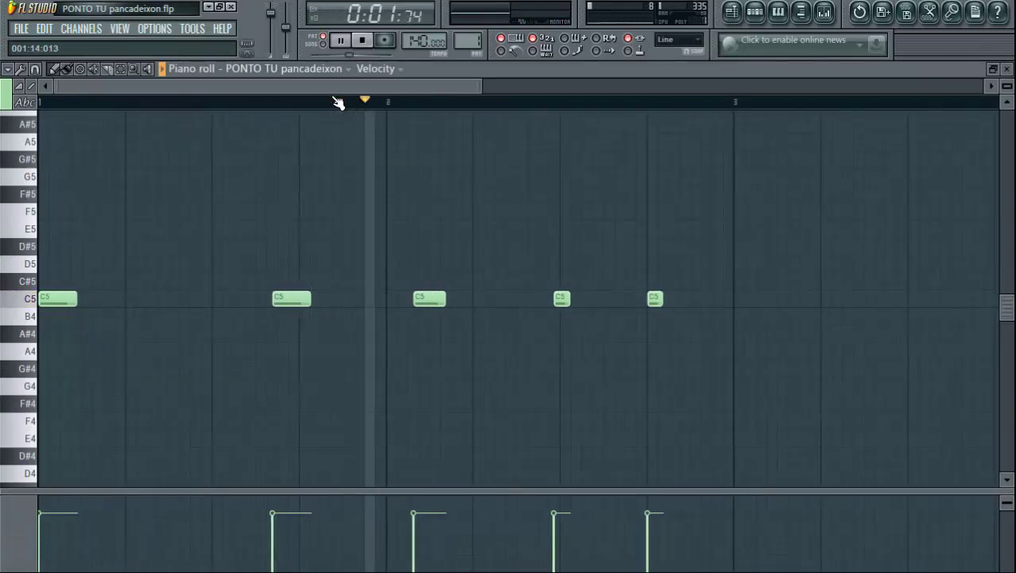
key(space)
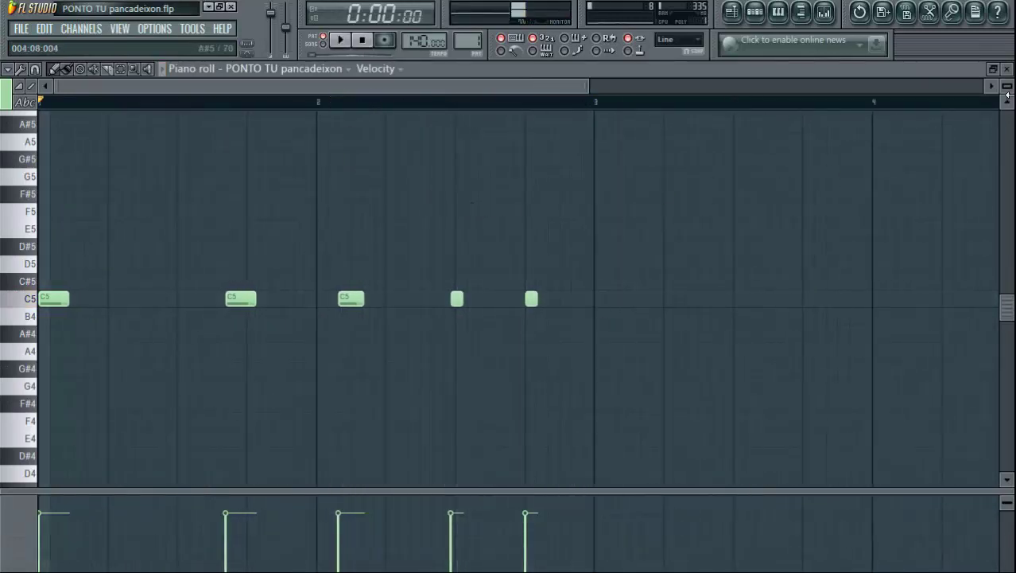
click(1008, 72)
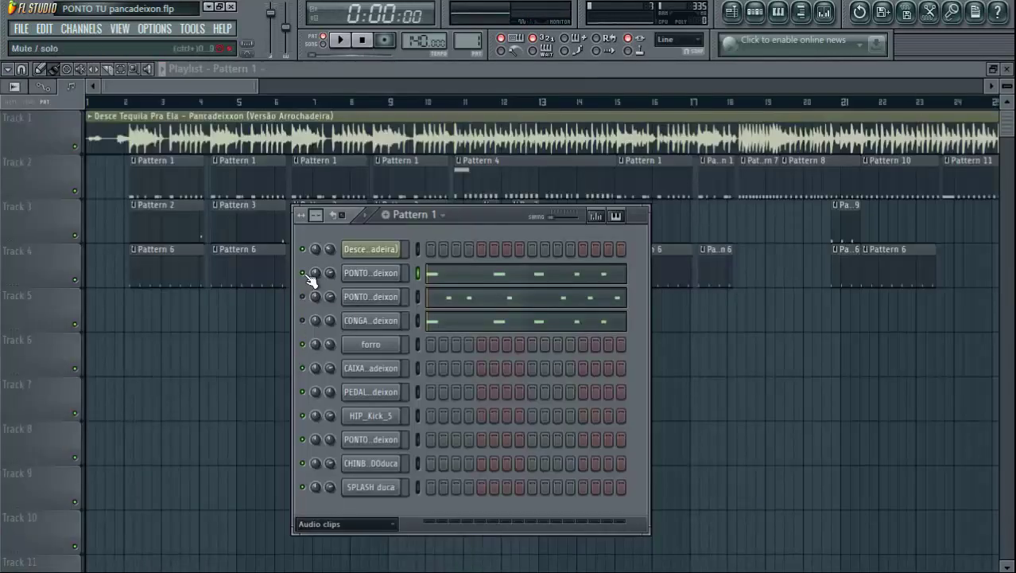
- Play back the PONTO TA channel's notes of Pattern 1 in the piano roll, and close it
click(454, 302)
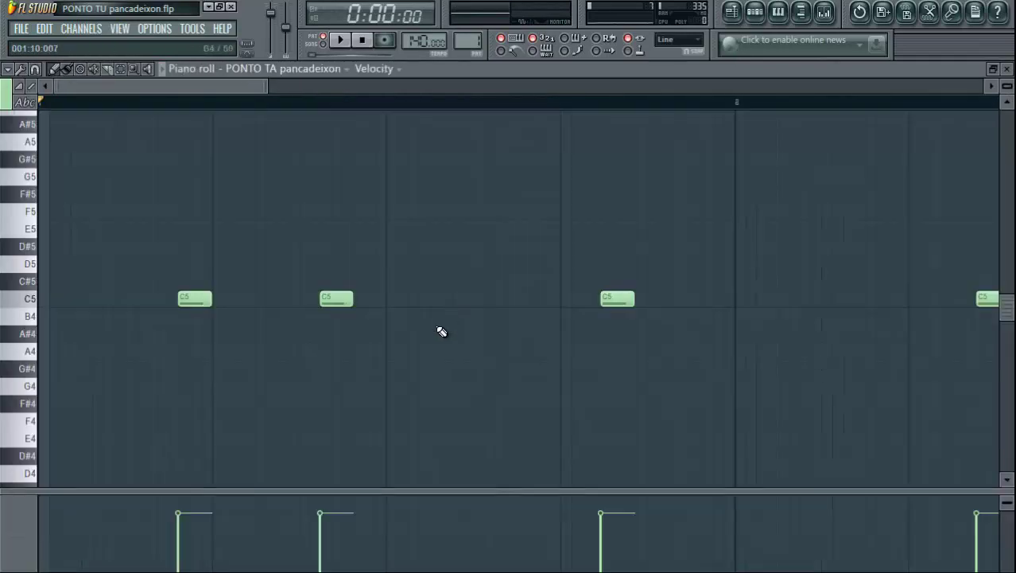
key(space)
scroll(357, 141, down, 2)
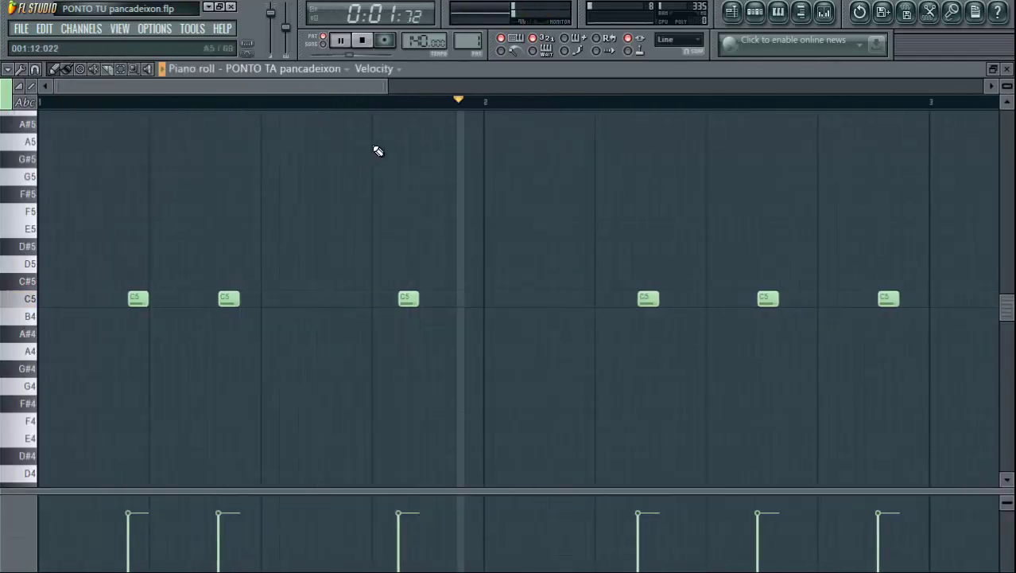
key(space)
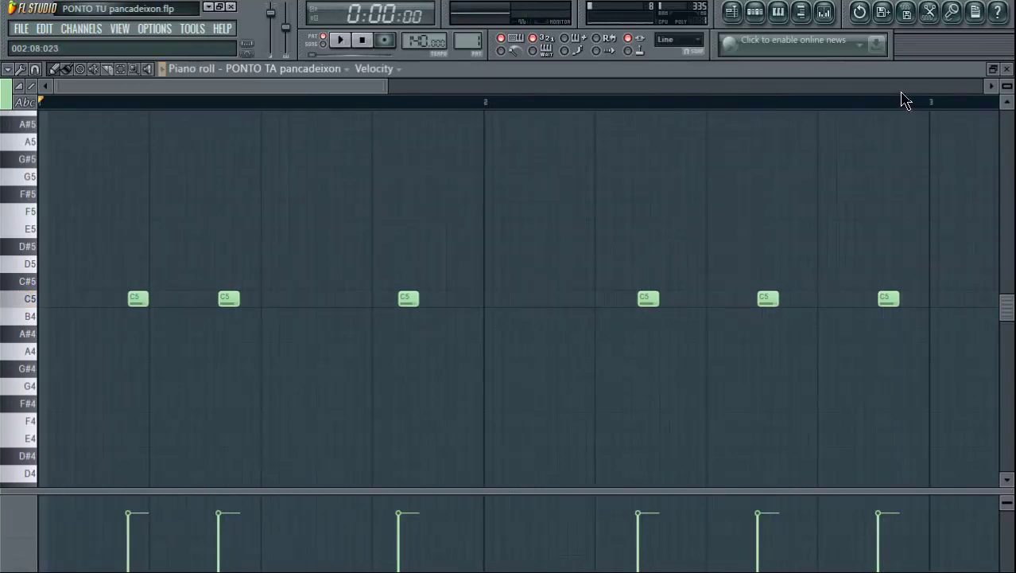
click(1007, 70)
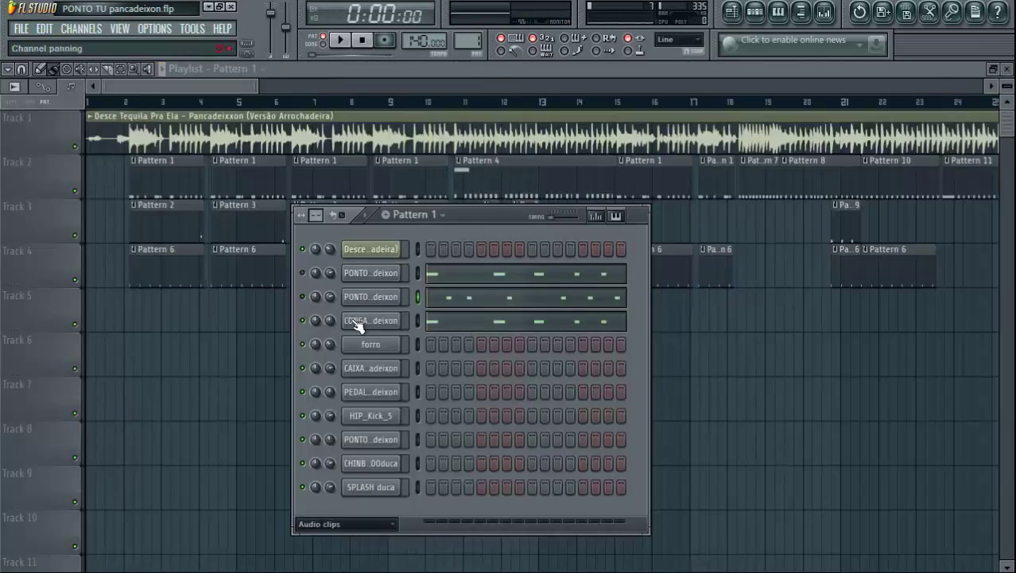
- Play back the CONGA channel's notes of Pattern 1 in the piano roll, and close it
click(473, 328)
scroll(370, 106, down, 2)
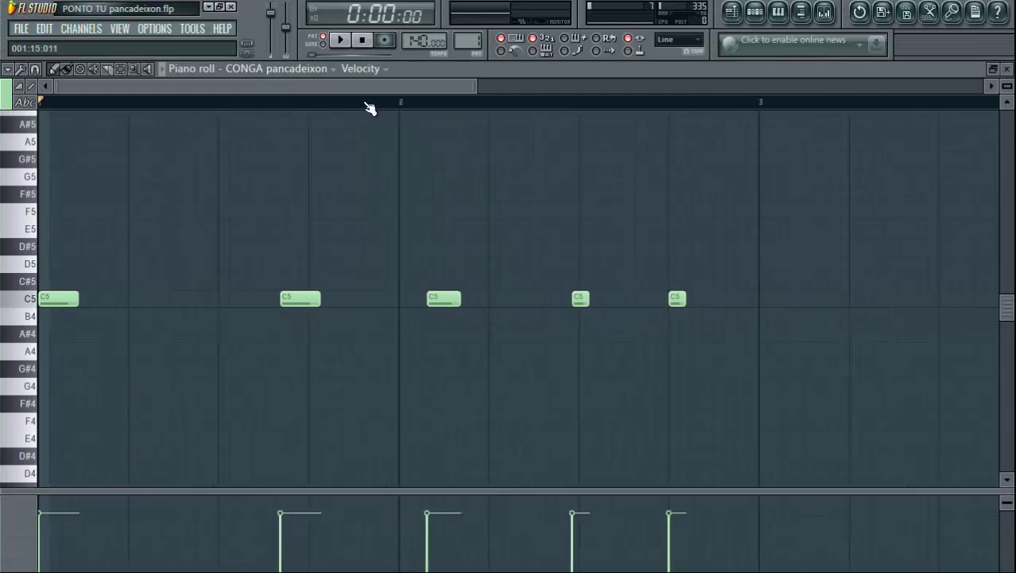
key(space)
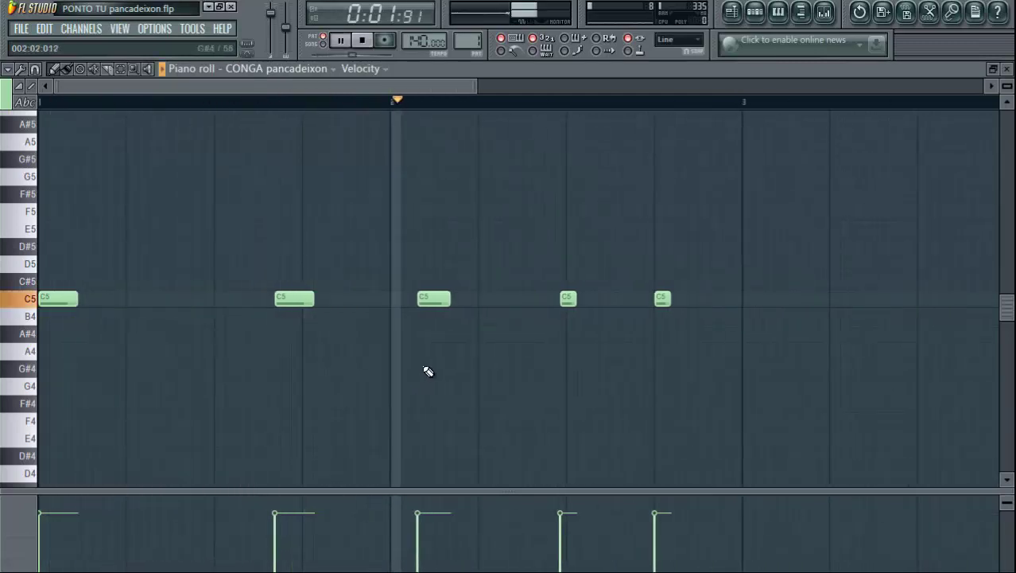
key(space)
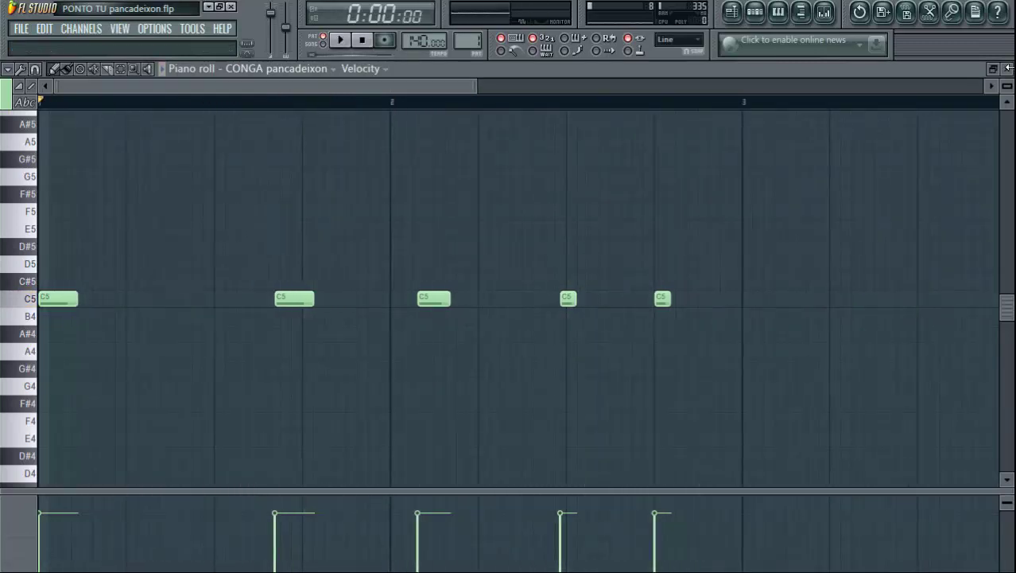
click(1008, 69)
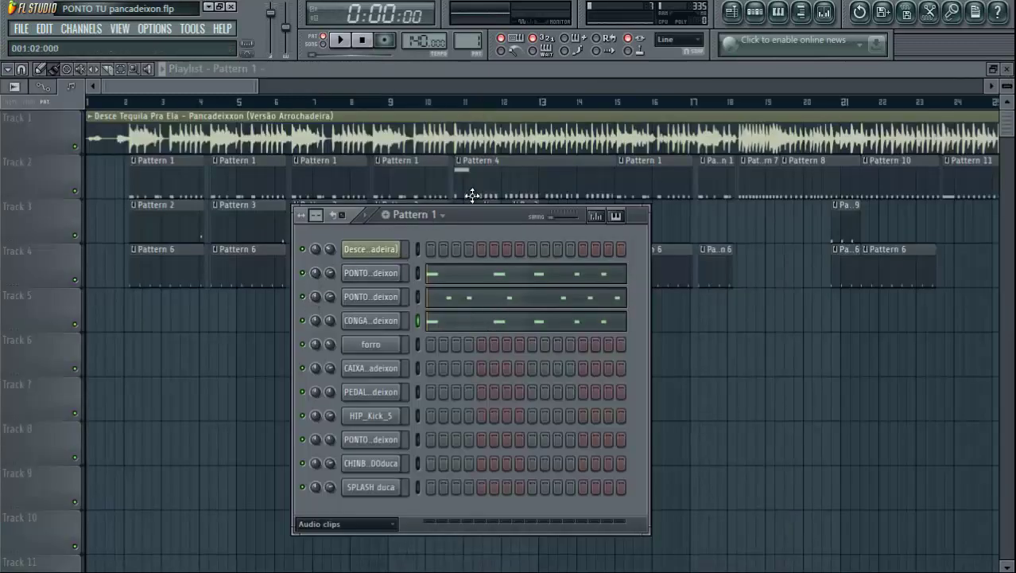
- Switch to Pattern 2, examine the forro channel's note in the piano roll, and close it
drag(467, 41, 468, 35)
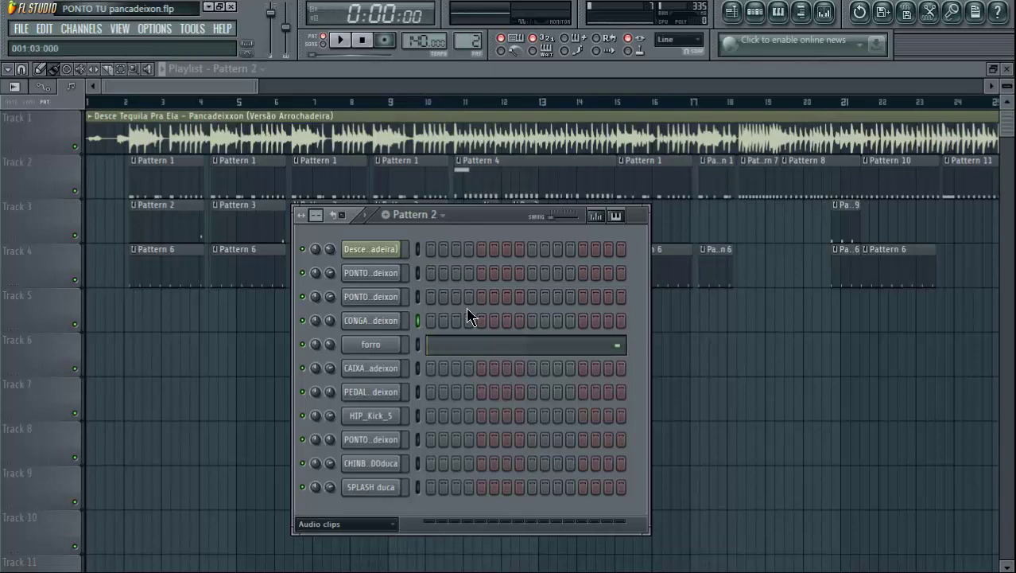
click(488, 347)
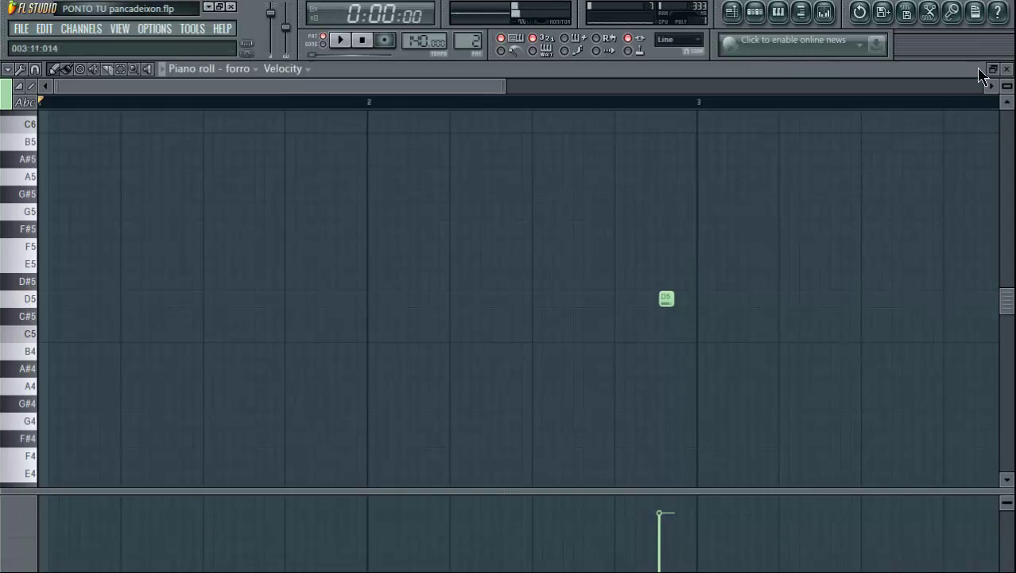
click(1007, 69)
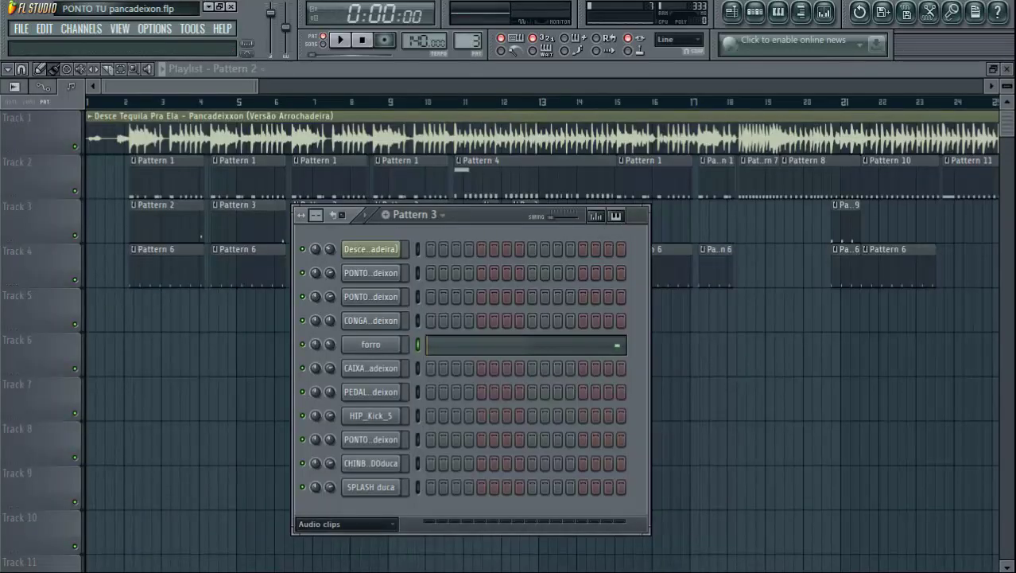
- Examine the forro channel's note in Pattern 3 in the piano roll, audition the C5 key, and close it
click(483, 345)
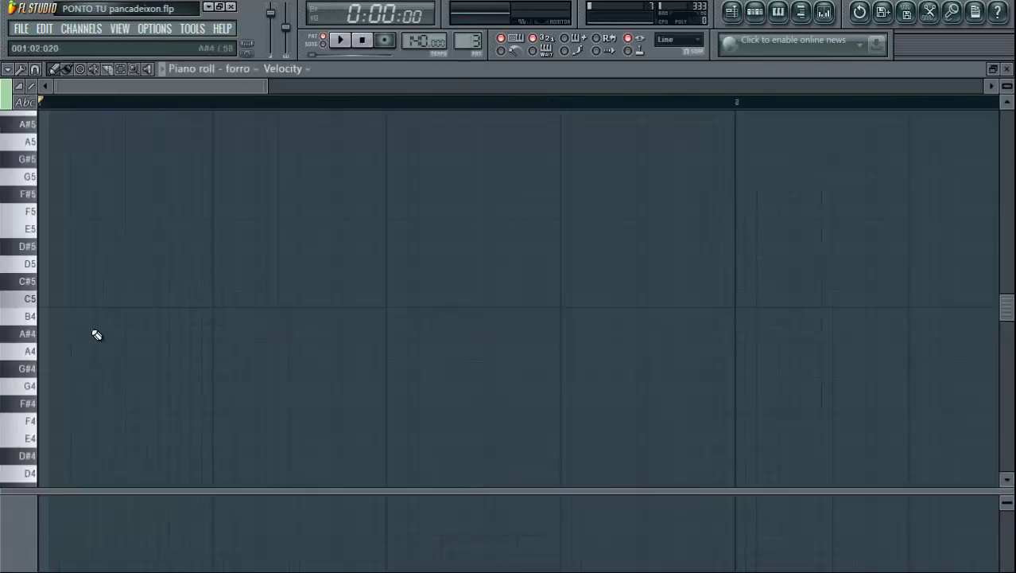
scroll(254, 106, down, 3)
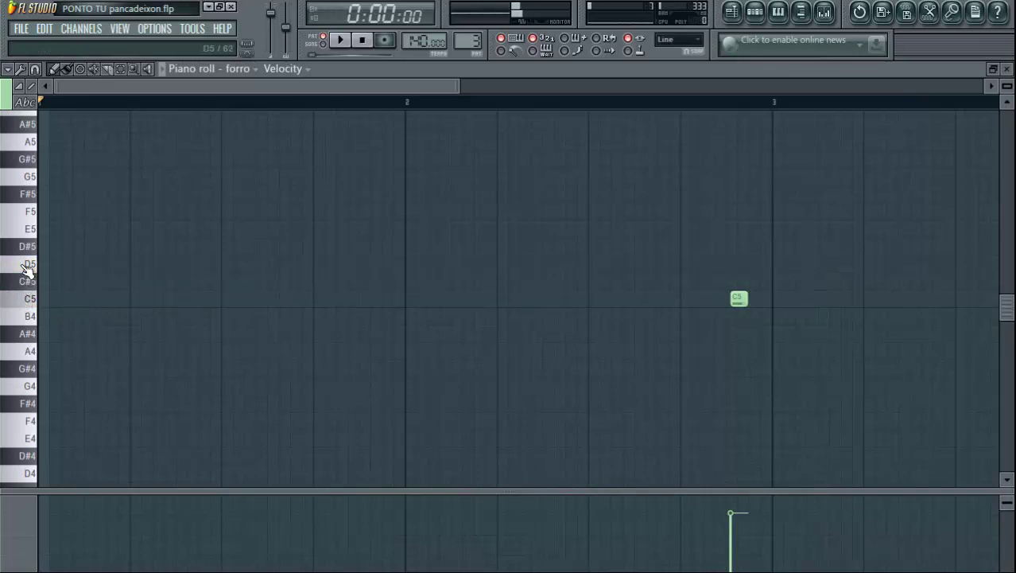
click(33, 306)
click(1007, 68)
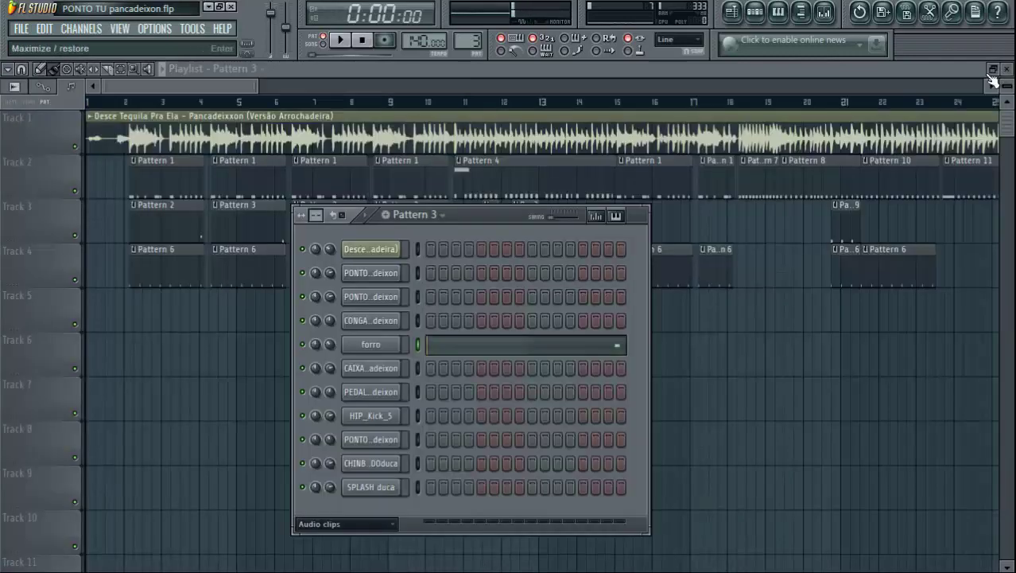
- Switch to Pattern 4, play back all its channels together, and stop
drag(467, 41, 467, 35)
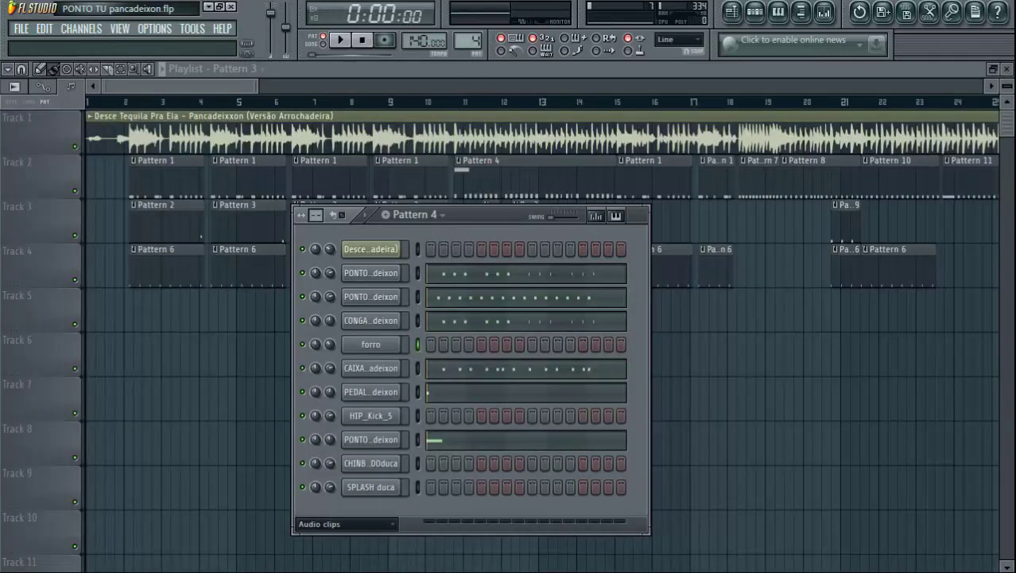
key(space)
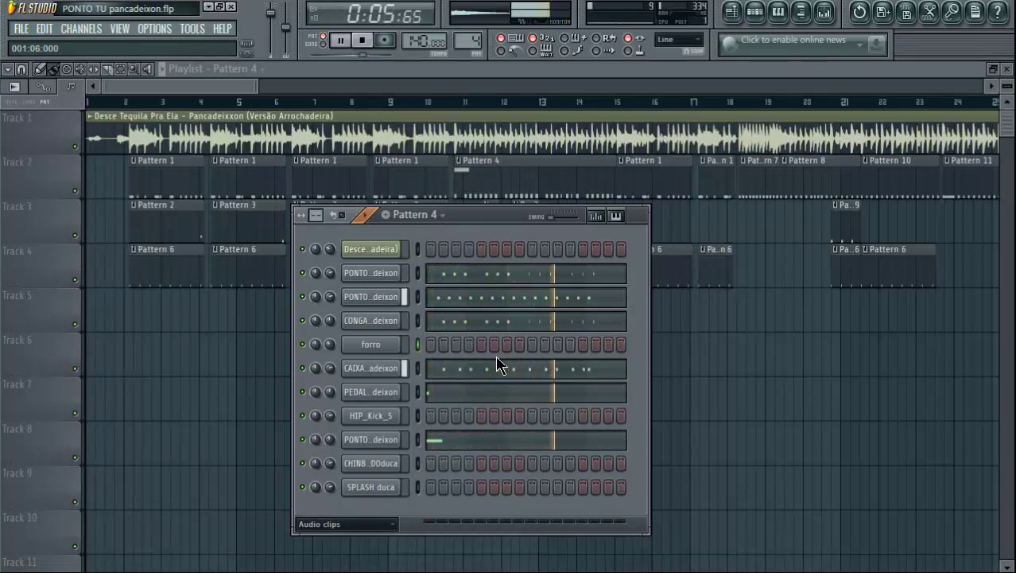
key(space)
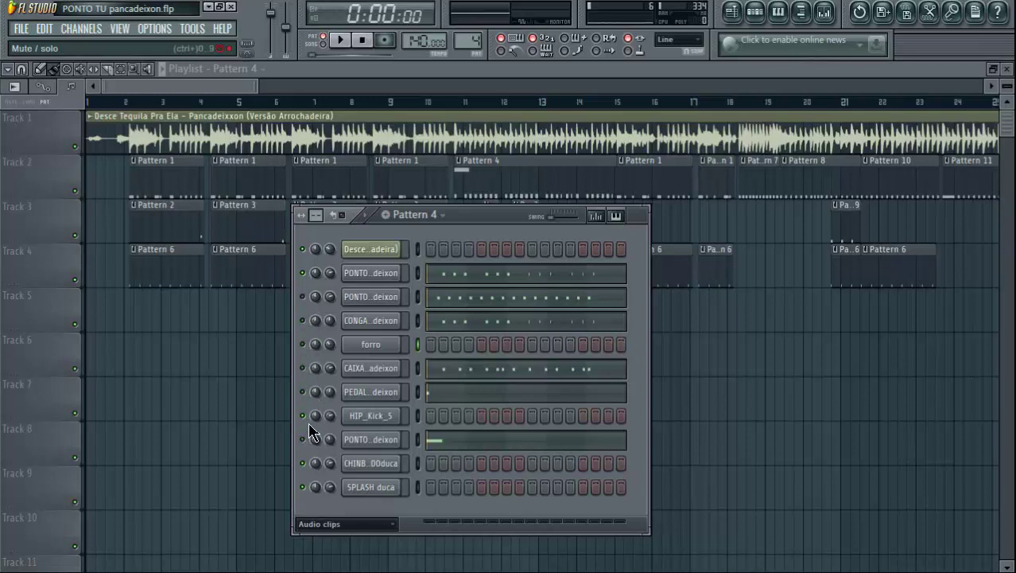
- Play back the PONTO TU channel's notes of Pattern 4 in the piano roll, and close it
click(466, 278)
key(space)
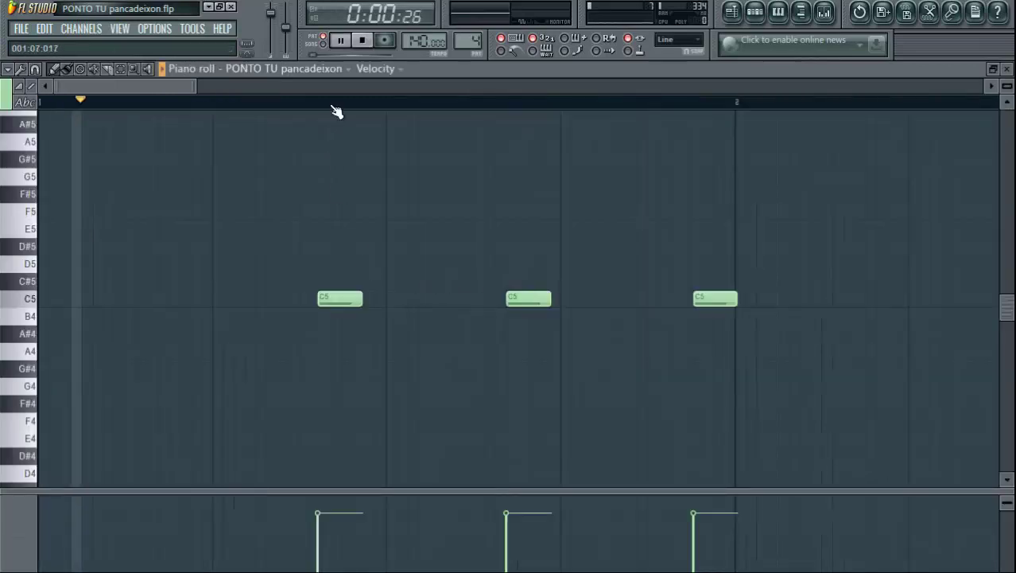
scroll(334, 109, down, 3)
scroll(337, 109, down, 1)
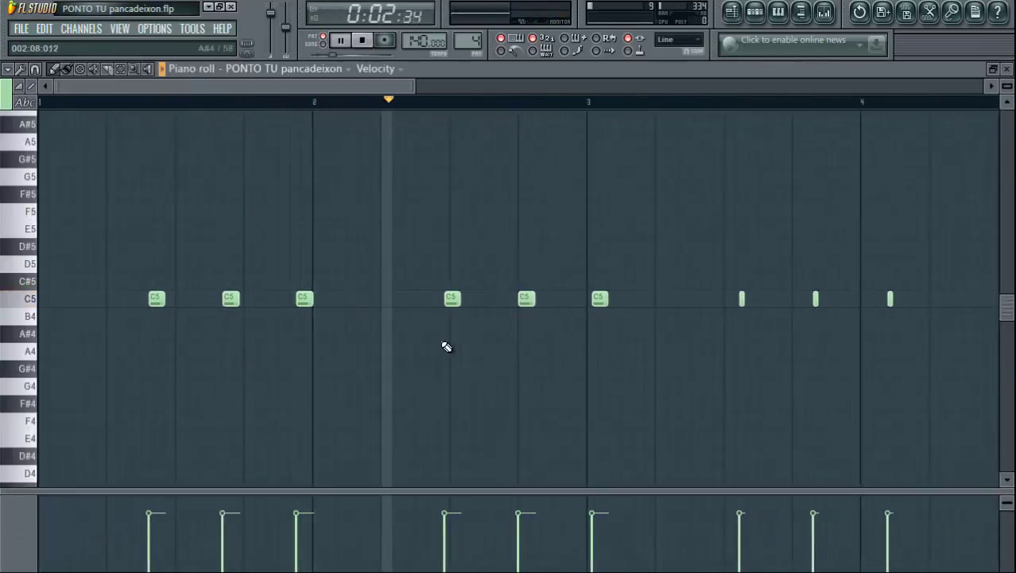
scroll(499, 113, down, 1)
scroll(496, 111, down, 1)
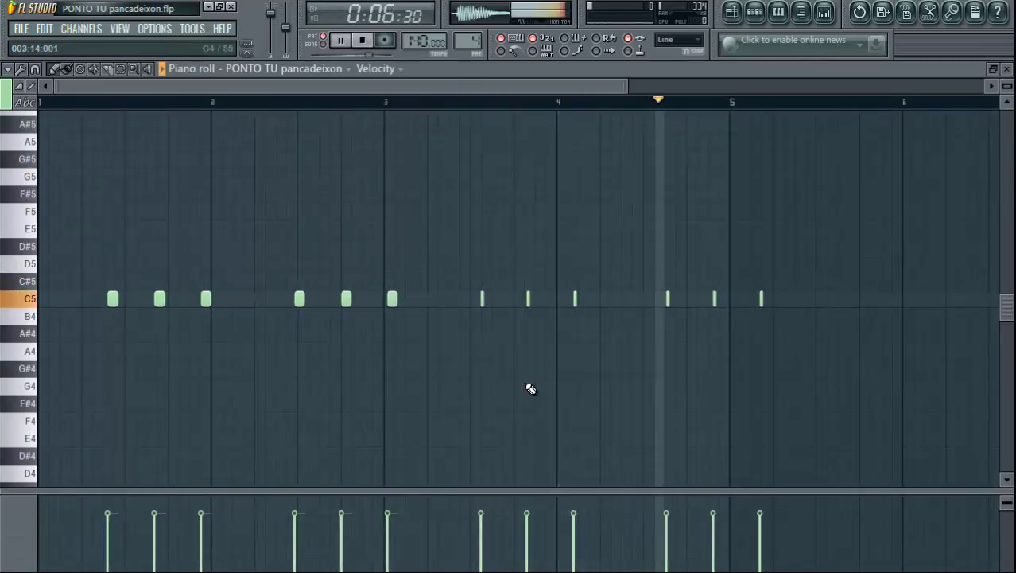
key(space)
click(1007, 70)
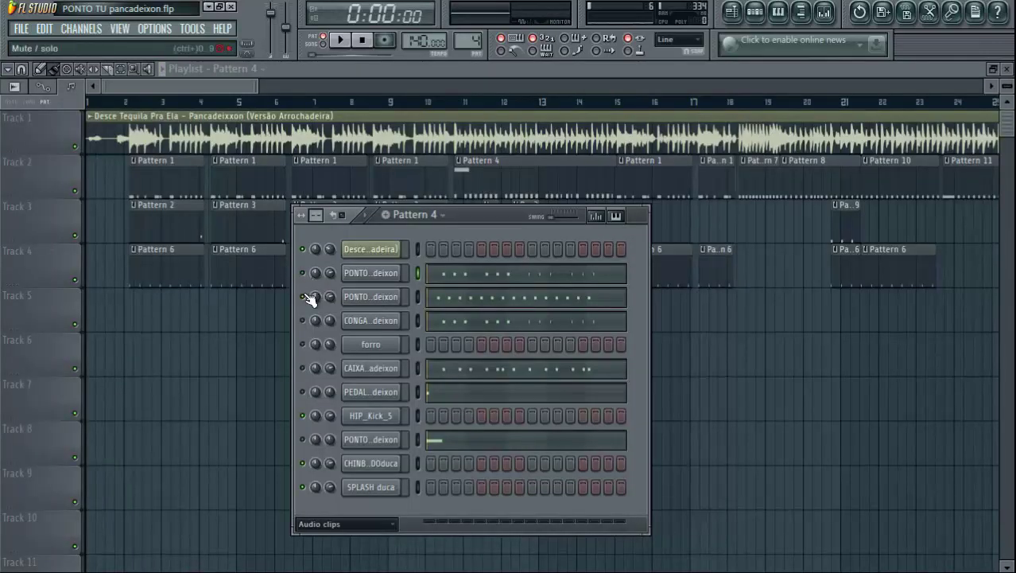
- Play back the PONTO TA channel's notes of Pattern 4 in the piano roll, and close it
click(452, 298)
scroll(385, 102, down, 3)
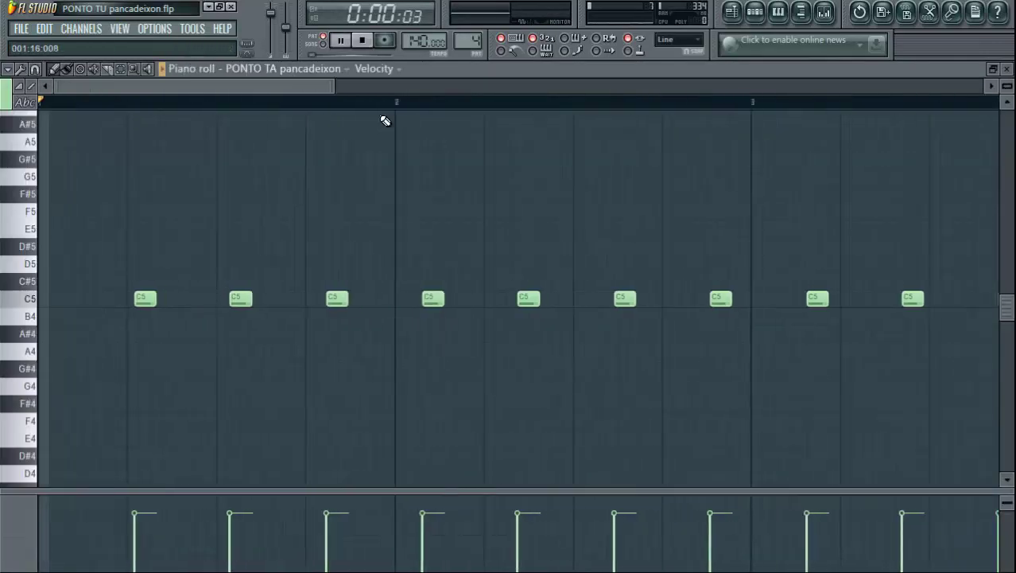
key(space)
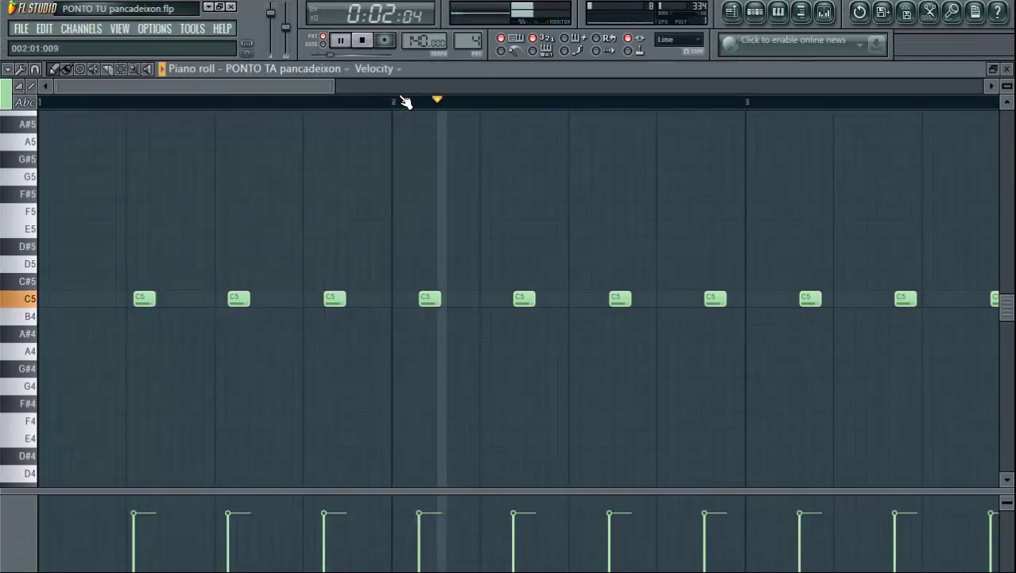
scroll(404, 100, down, 2)
scroll(405, 102, down, 2)
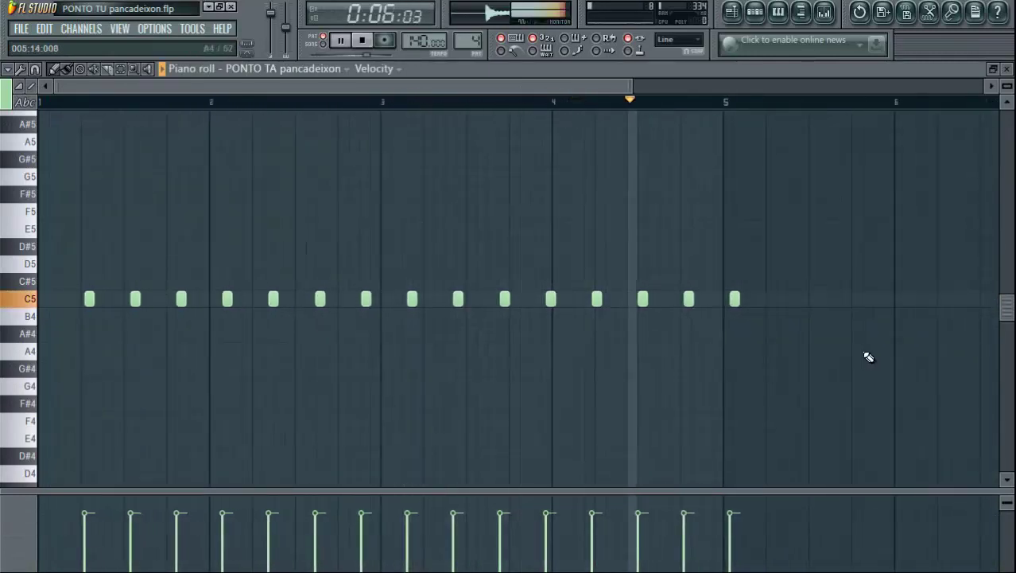
key(space)
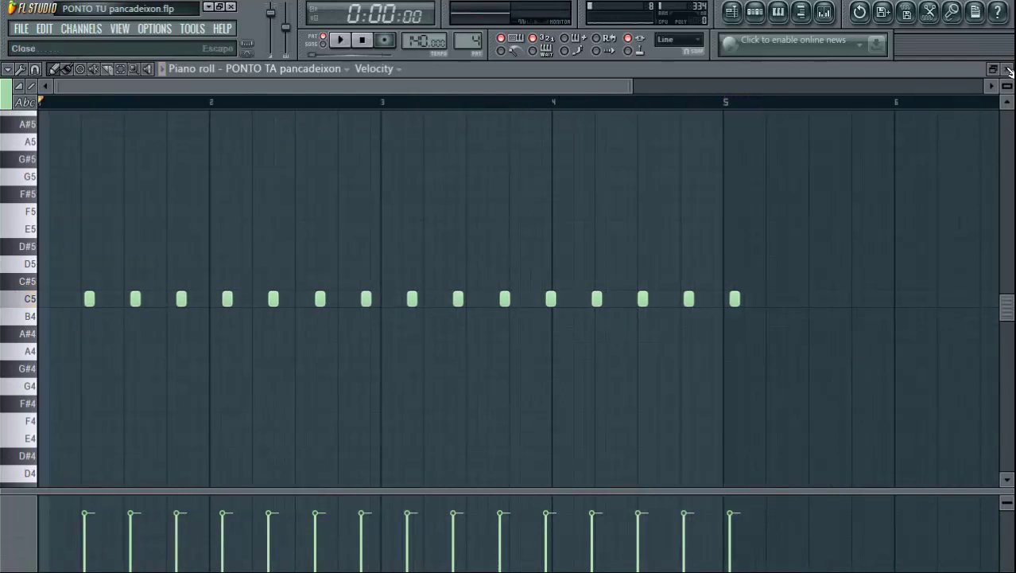
click(1007, 70)
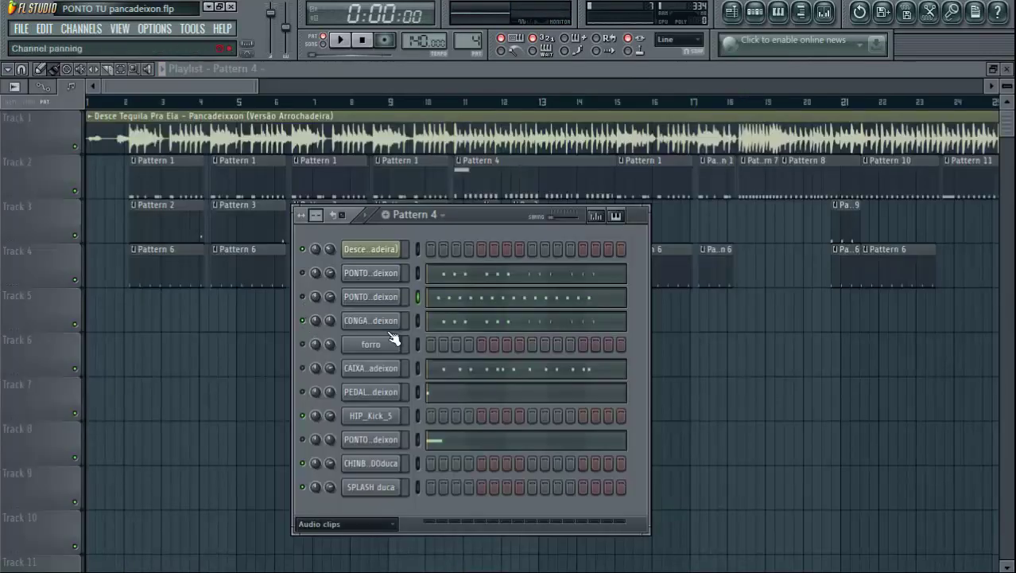
- Play back the CONGA channel's notes of Pattern 4 in the piano roll, and close it
click(462, 326)
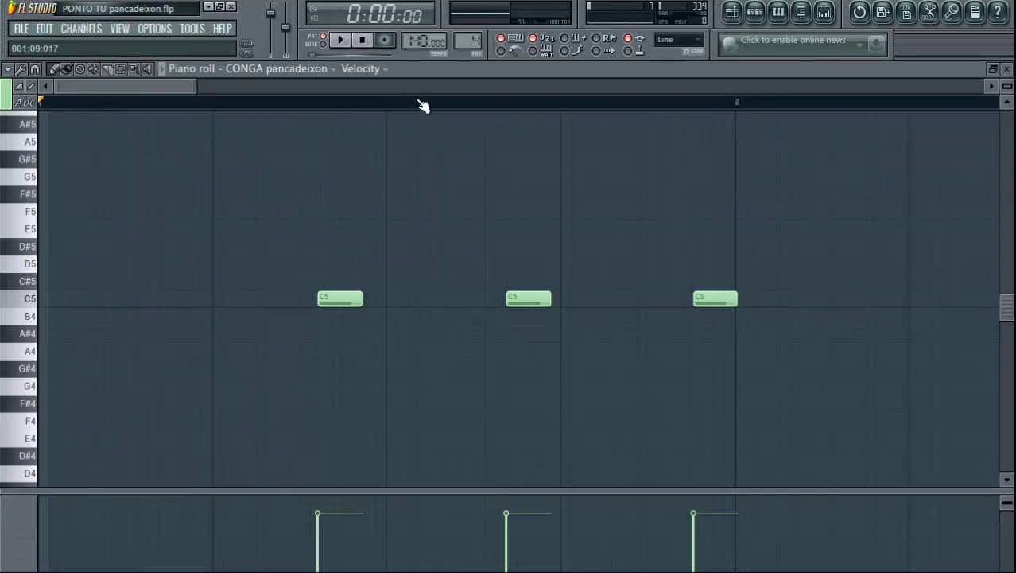
scroll(424, 106, down, 3)
key(space)
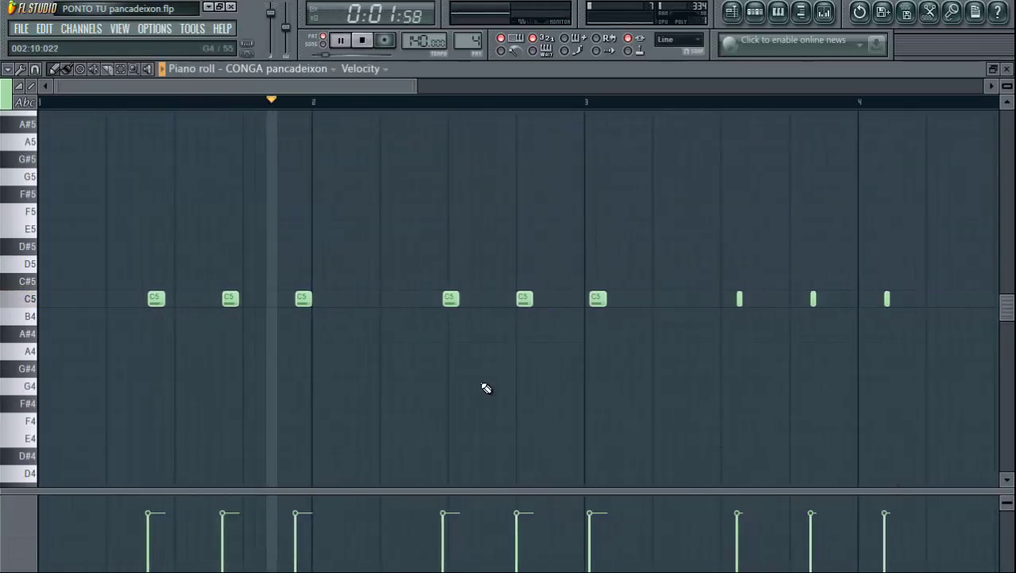
scroll(563, 102, down, 2)
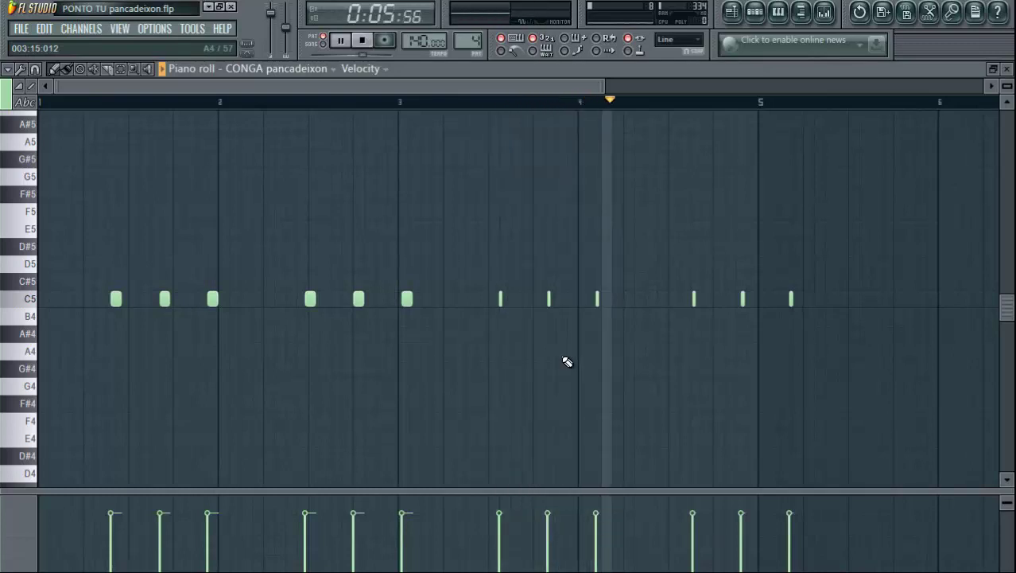
key(space)
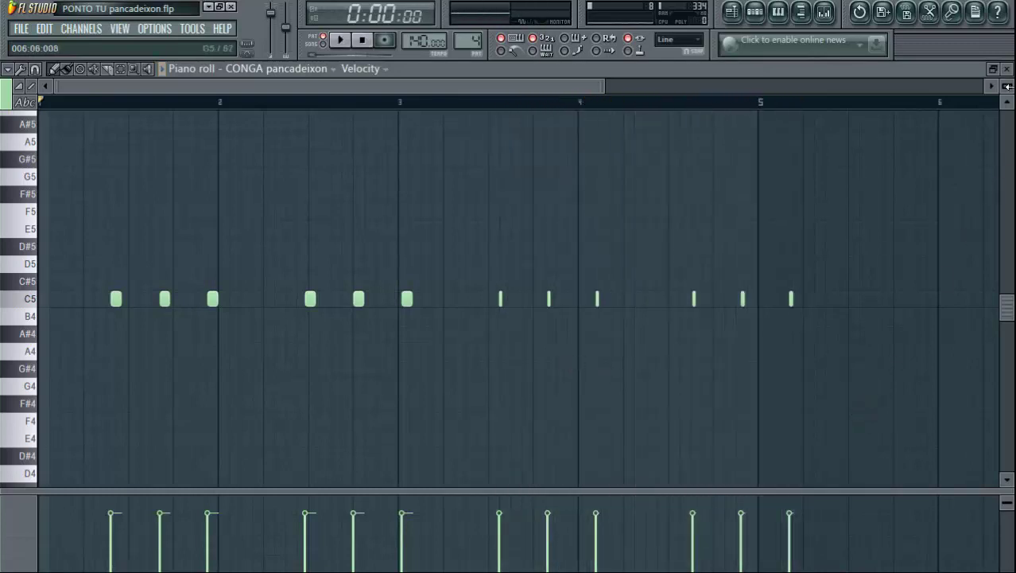
click(1006, 68)
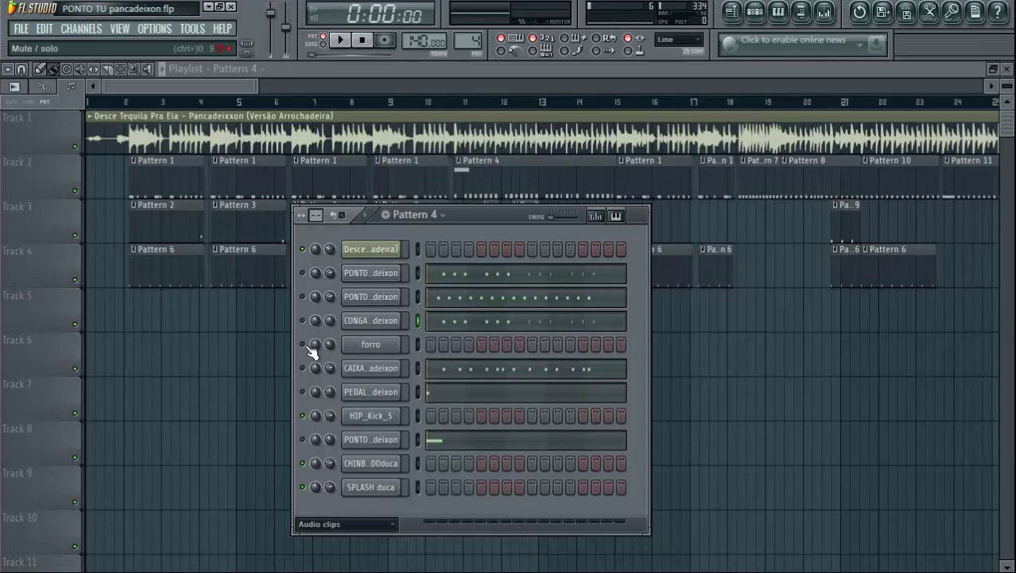
- Play back the CAIXA channel's notes of Pattern 4 in the piano roll, and close it
click(506, 376)
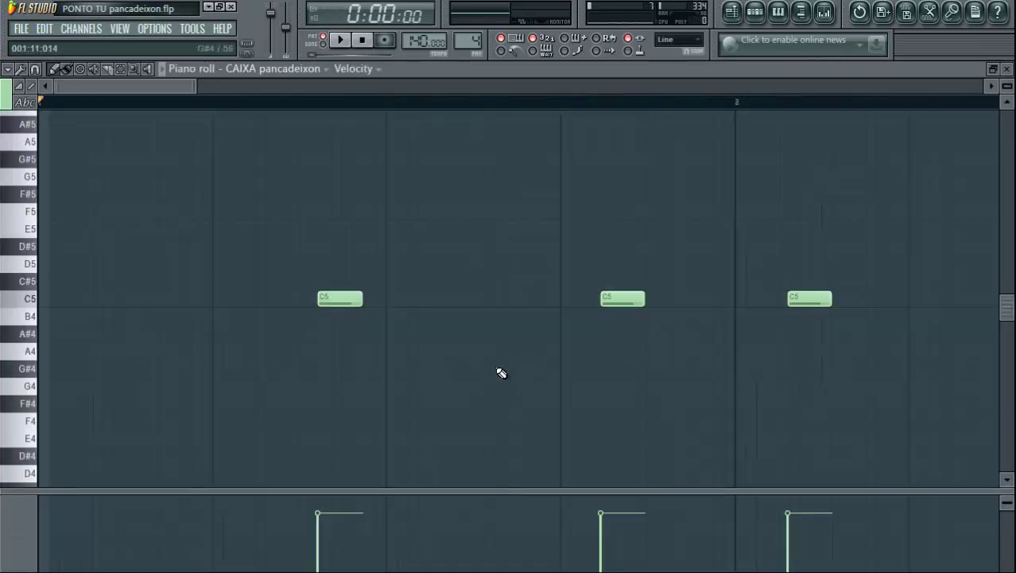
scroll(396, 102, down, 5)
key(space)
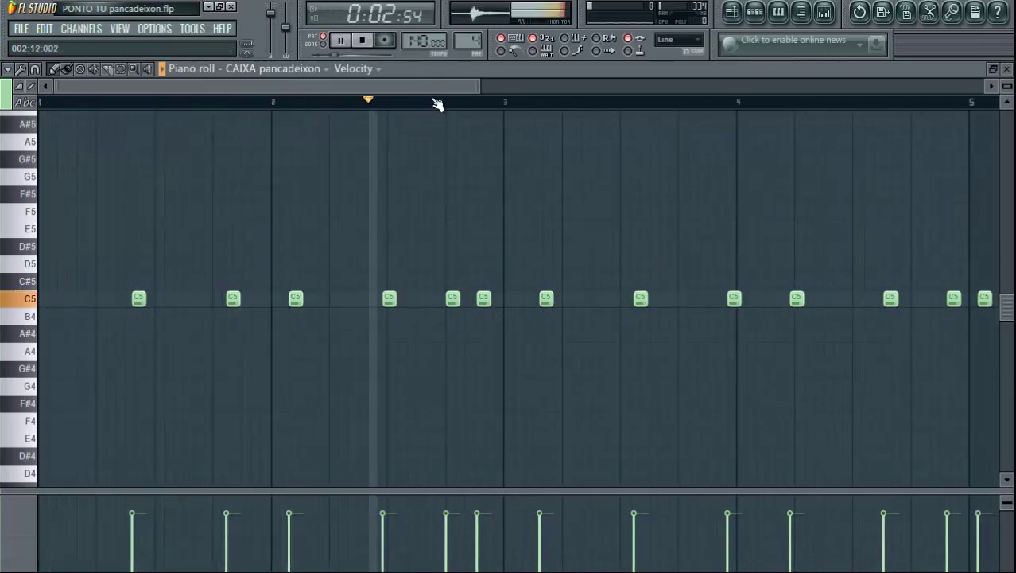
drag(435, 89, 661, 77)
key(space)
click(1009, 68)
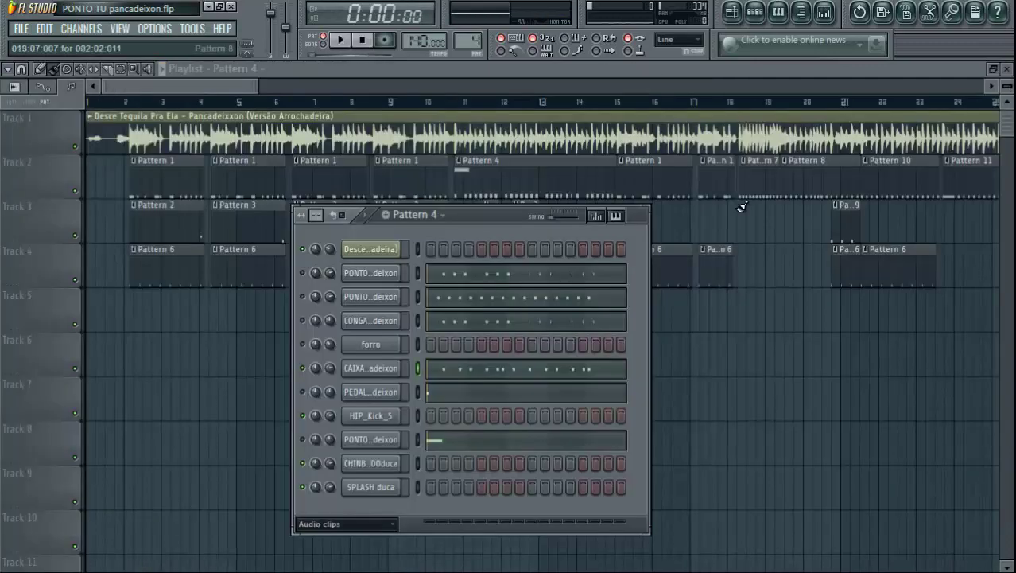
- Toggle the PEDAL channel's mute, play Pattern 4 briefly, examine the channel's note in the piano roll, and close it
click(303, 393)
click(367, 214)
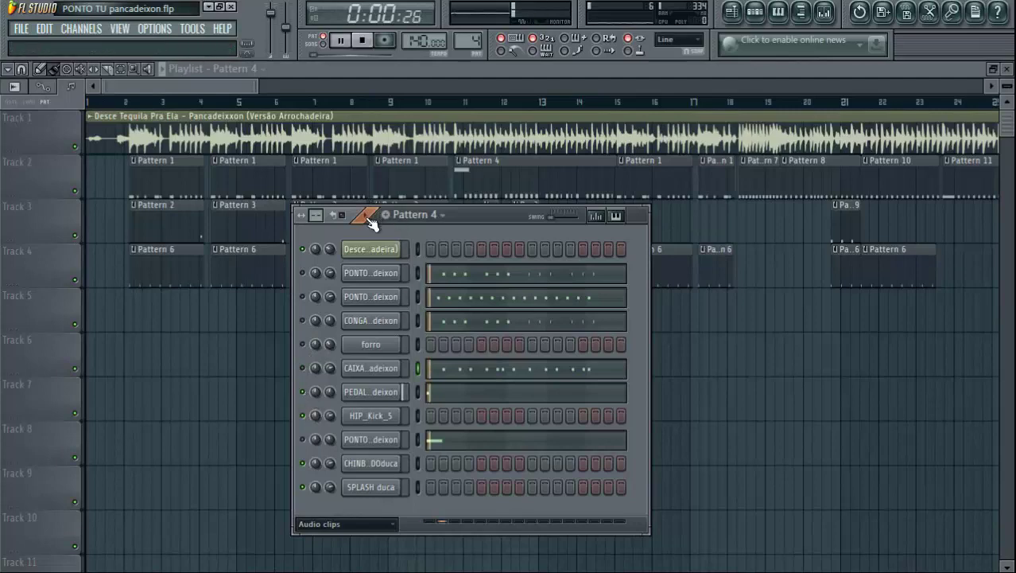
click(366, 214)
click(443, 400)
key(space)
click(362, 39)
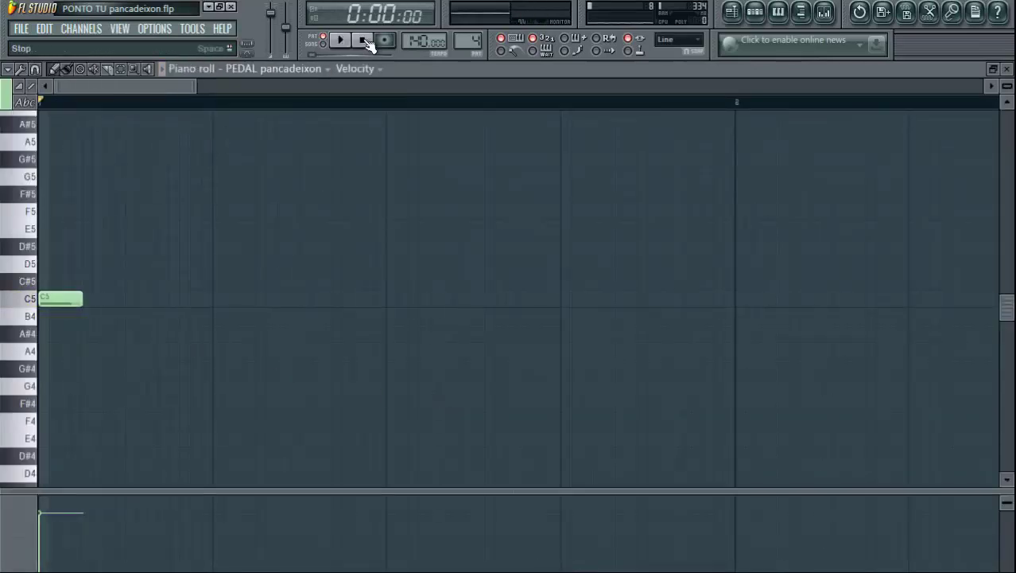
click(1007, 70)
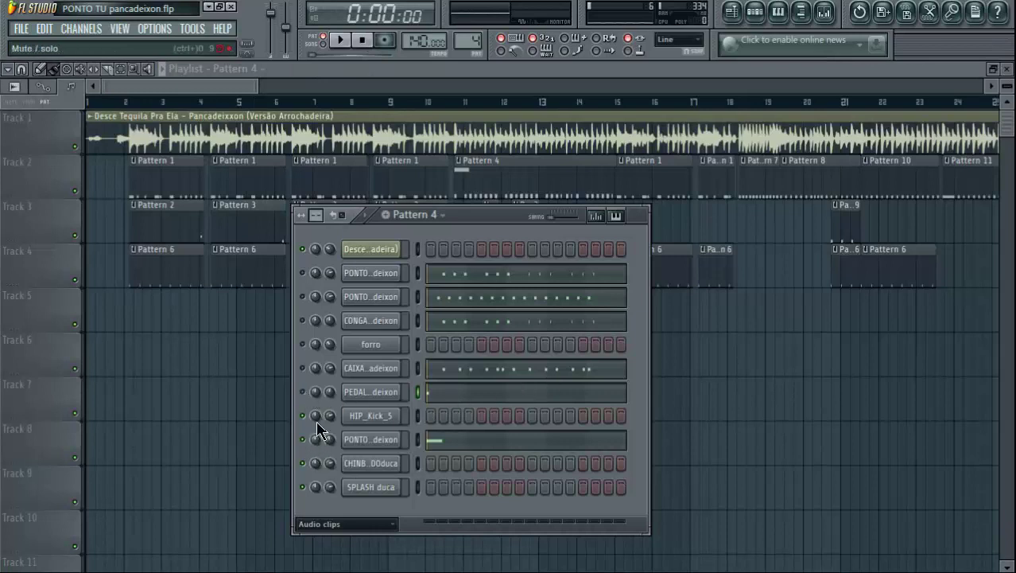
- Examine the PONTO DE IMPACTO channel's note of Pattern 4 in the piano roll, and close it
click(445, 447)
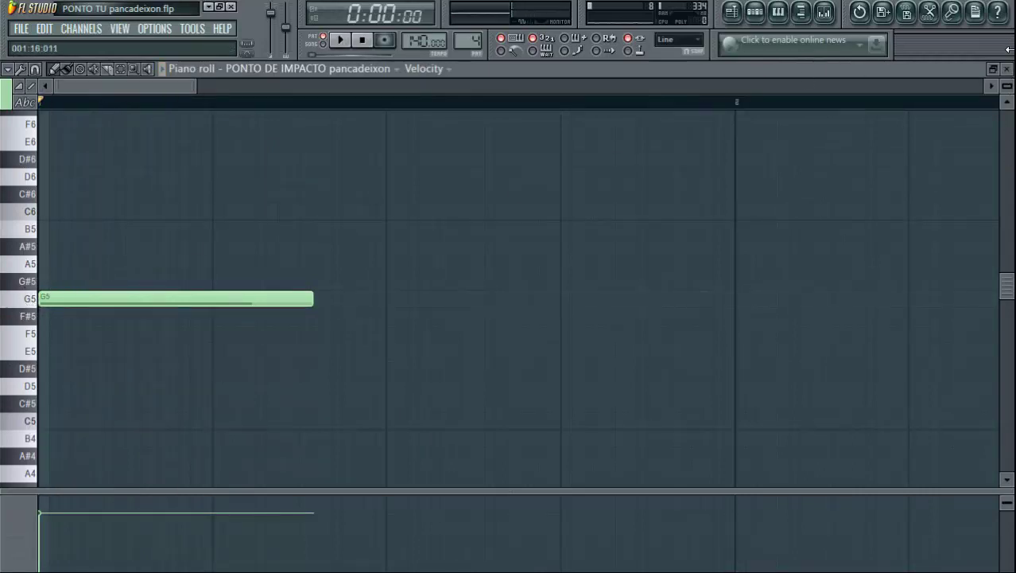
click(1008, 70)
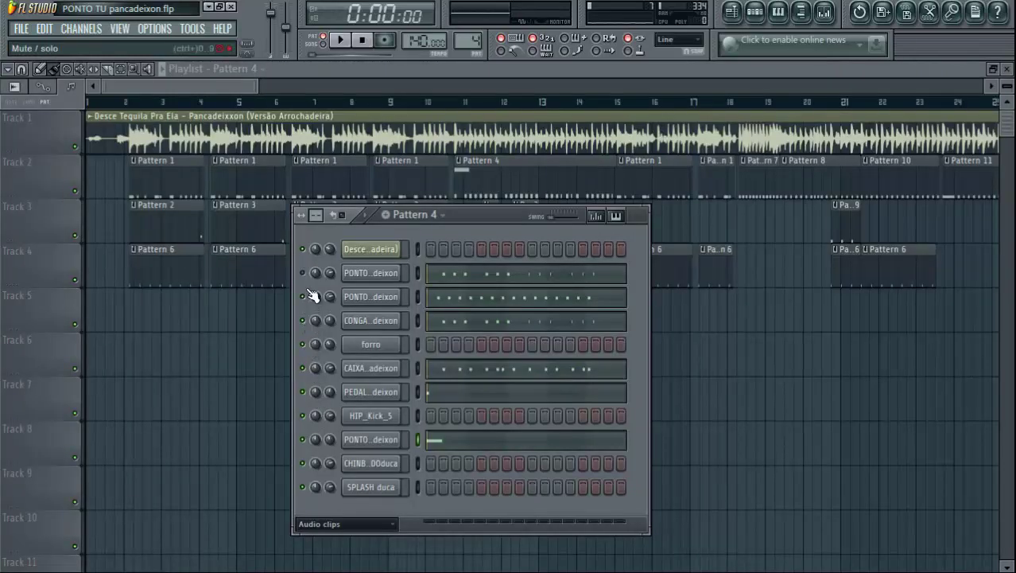
- Switch the channel rack to Pattern 5 and play the pattern briefly
drag(474, 42, 473, 35)
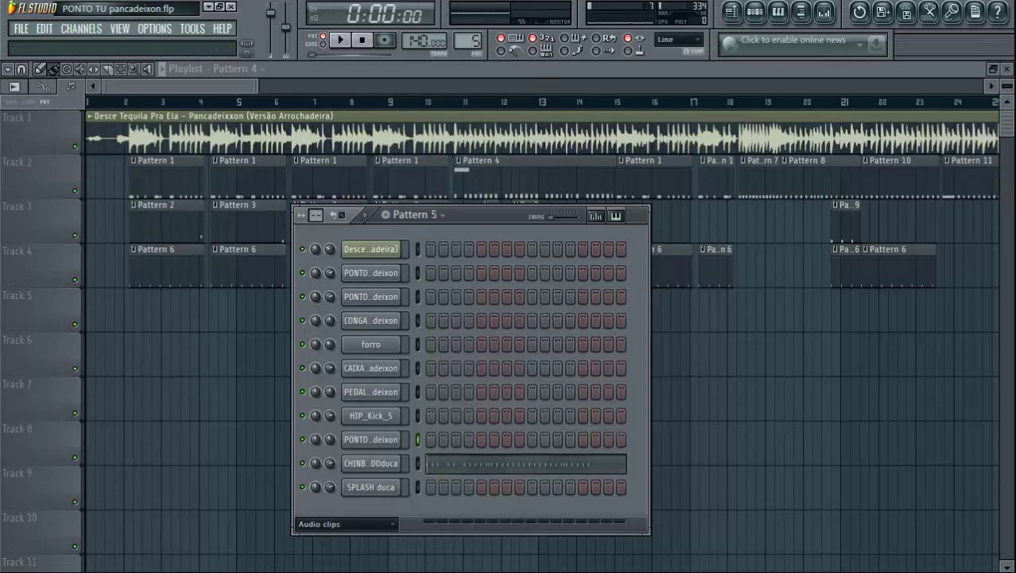
key(space)
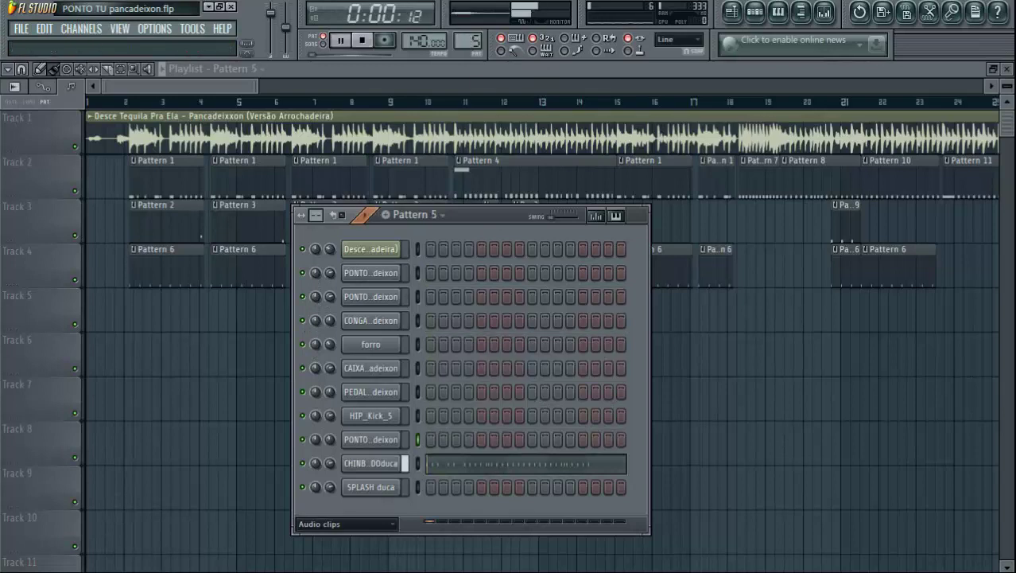
key(space)
- Play back the CHINBAL FECHADO channel's notes of Pattern 5 in the piano roll, including from a mid-pattern start point, and close it
click(438, 469)
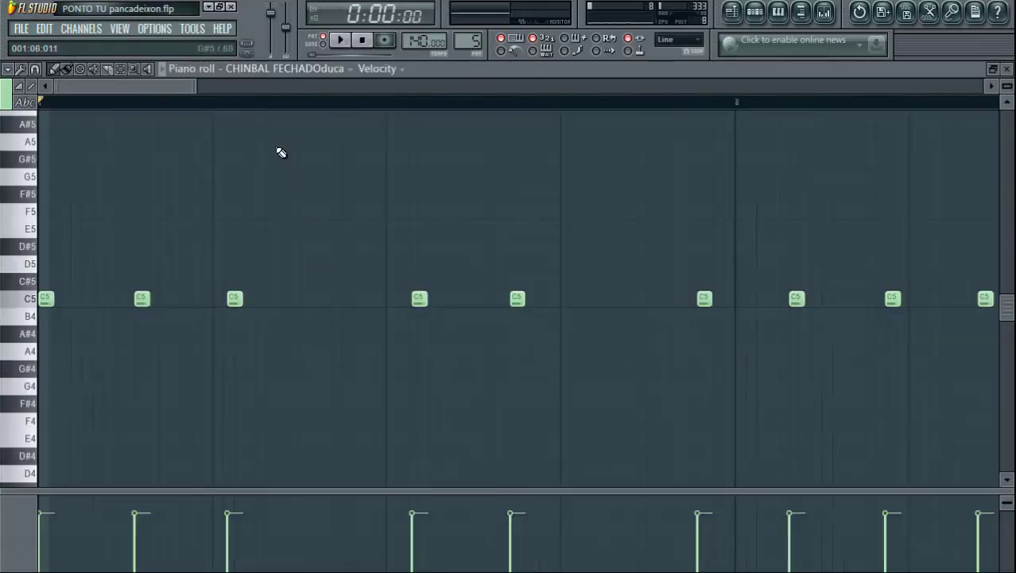
key(space)
scroll(294, 103, down, 6)
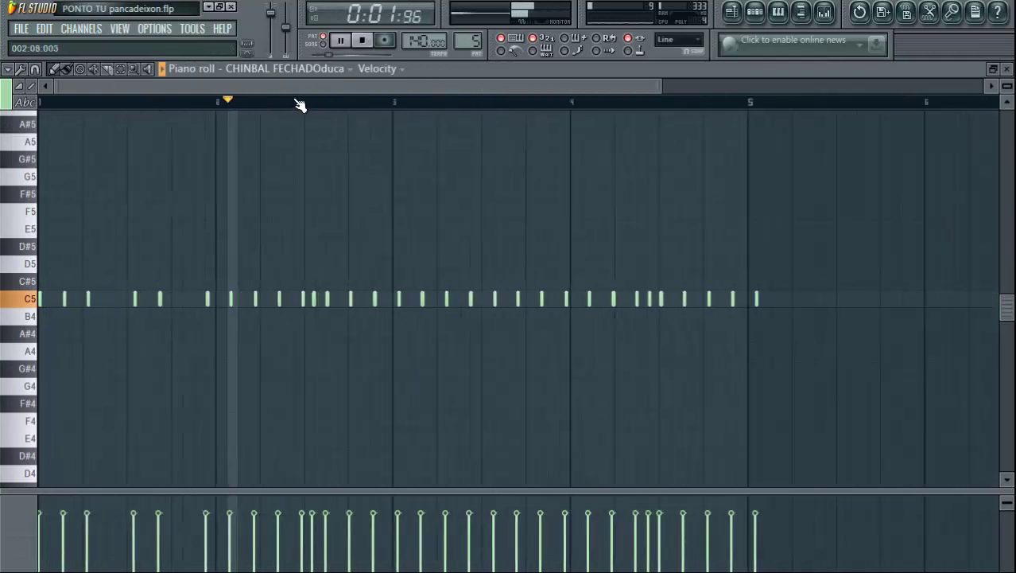
scroll(262, 113, up, 3)
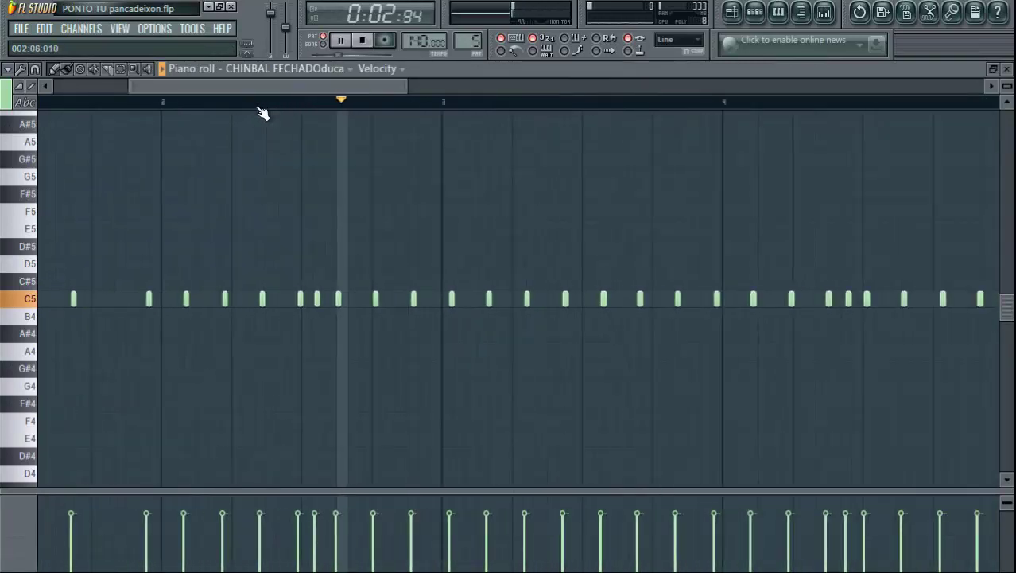
key(space)
scroll(367, 91, down, 2)
click(355, 102)
key(space)
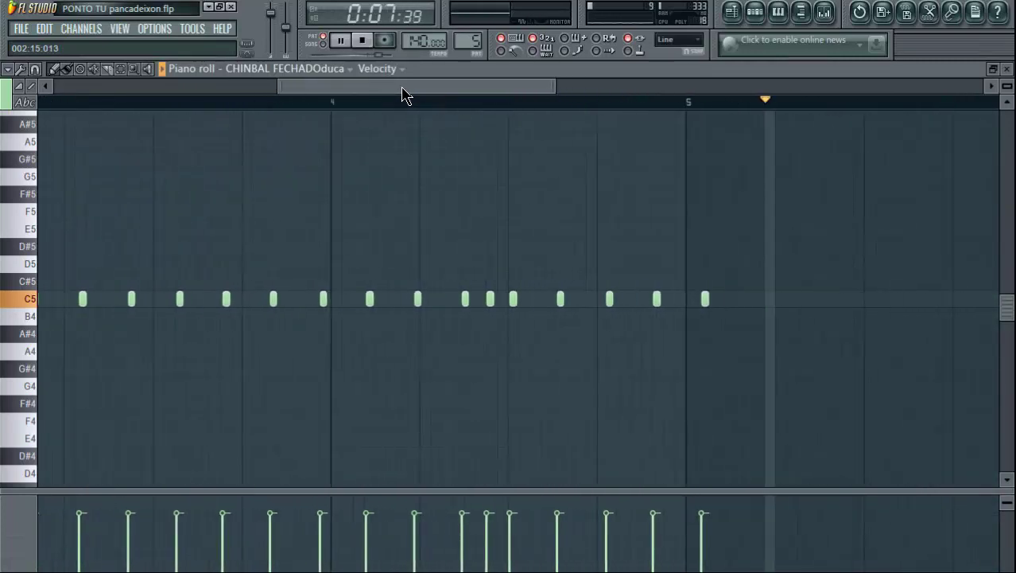
scroll(404, 97, down, 3)
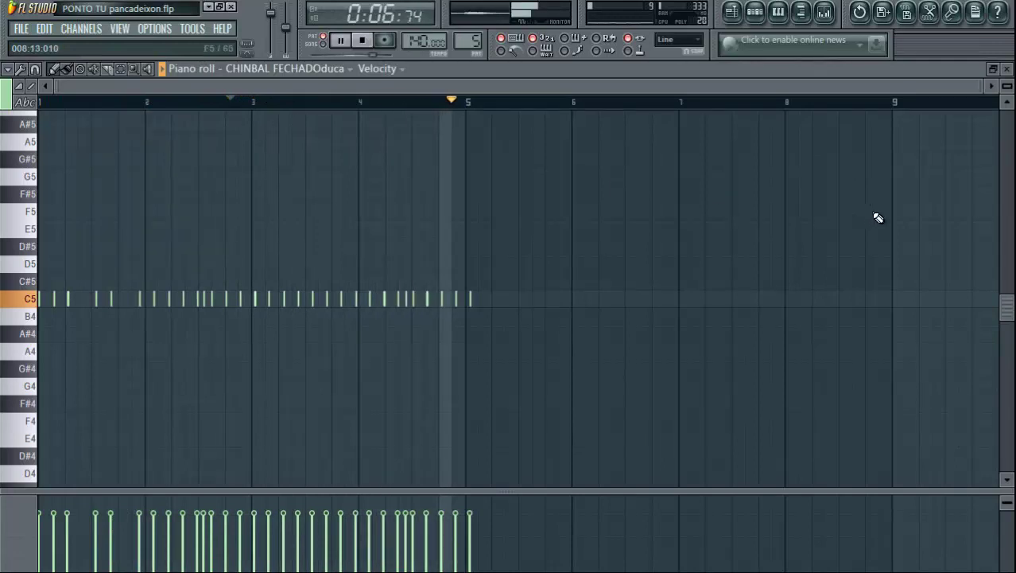
key(space)
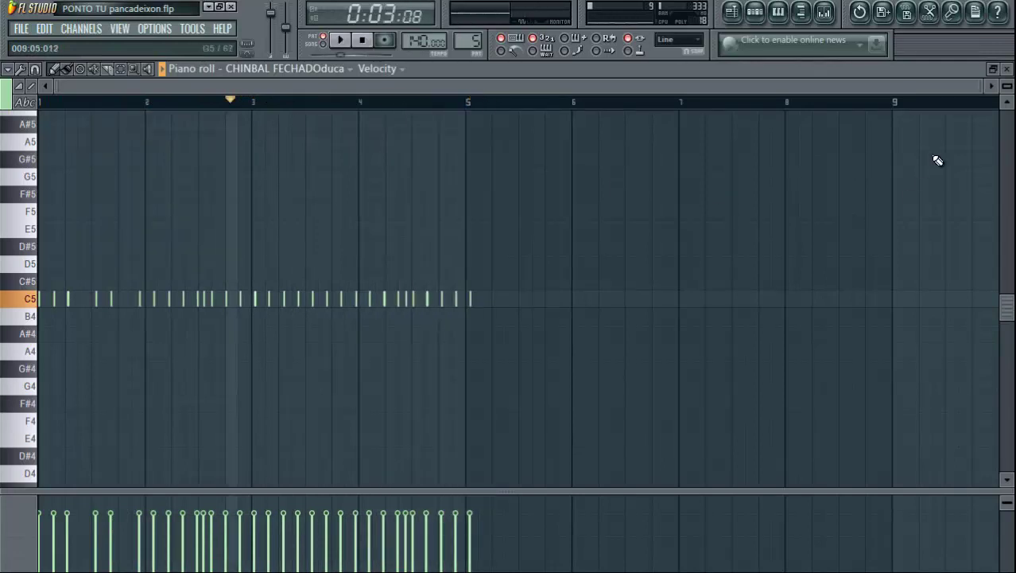
click(1008, 73)
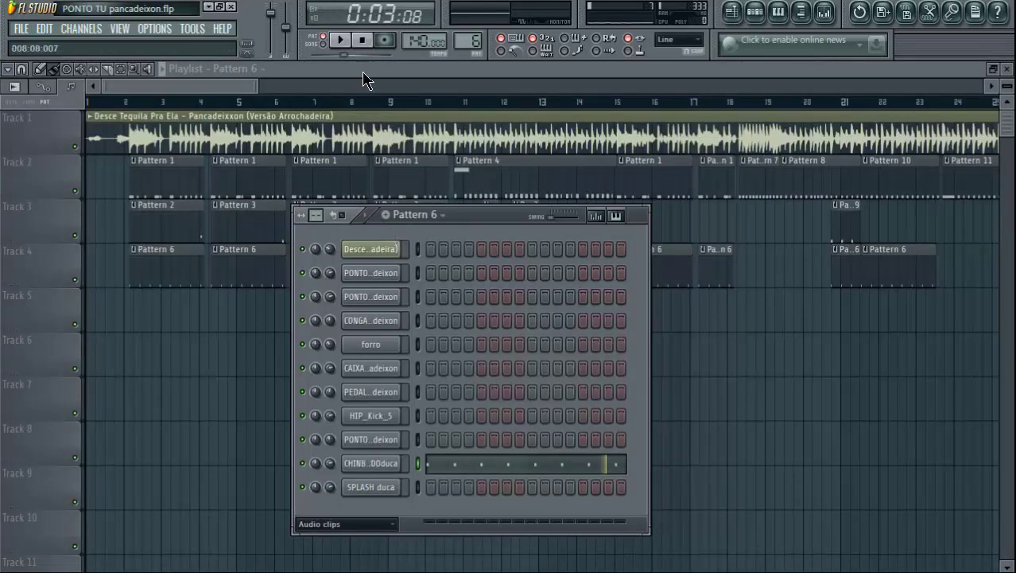
- Play Pattern 6, examine the CHINBAL FECHADO channel's notes in the piano roll during playback, and close it
click(342, 39)
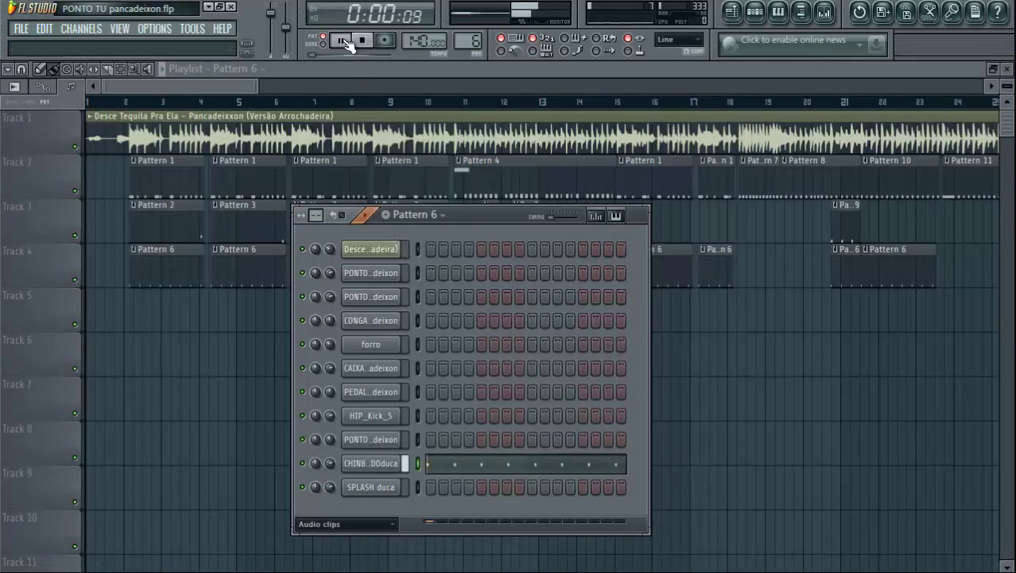
click(442, 471)
scroll(484, 112, down, 4)
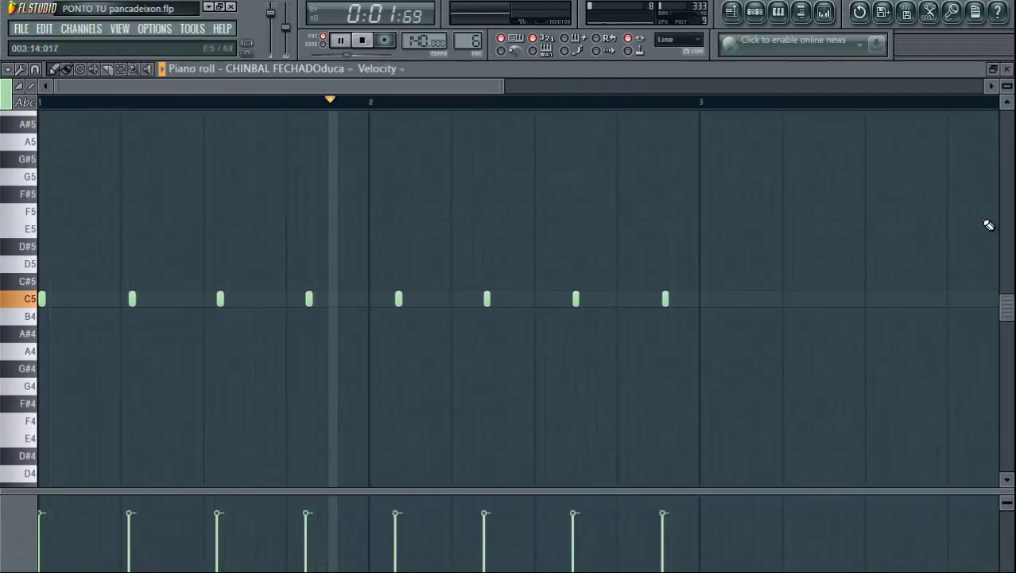
key(space)
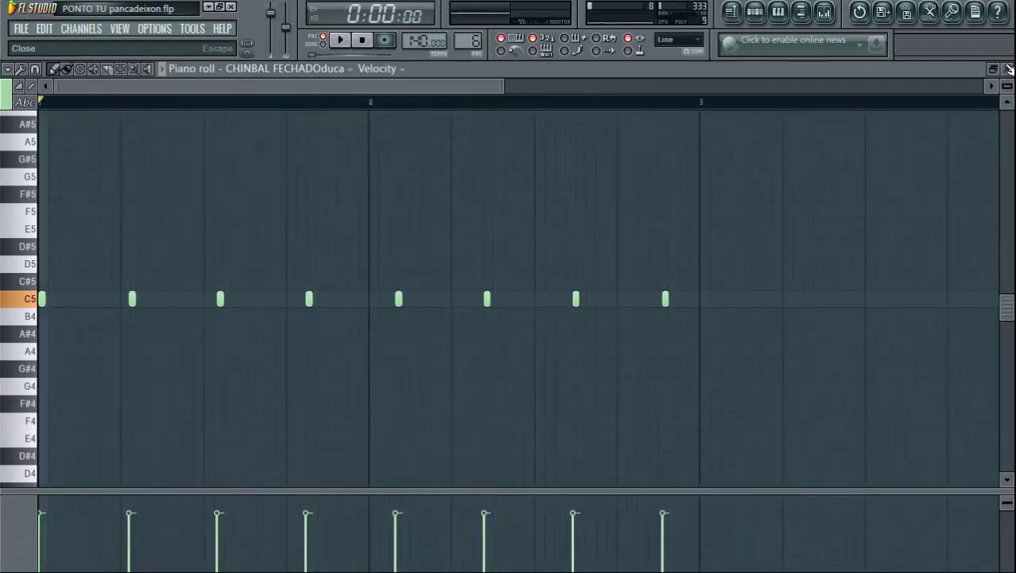
click(1008, 70)
- Switch to Pattern 7, play back the PEDAL channel's notes in the piano roll, and close it
scroll(471, 40, up, 1)
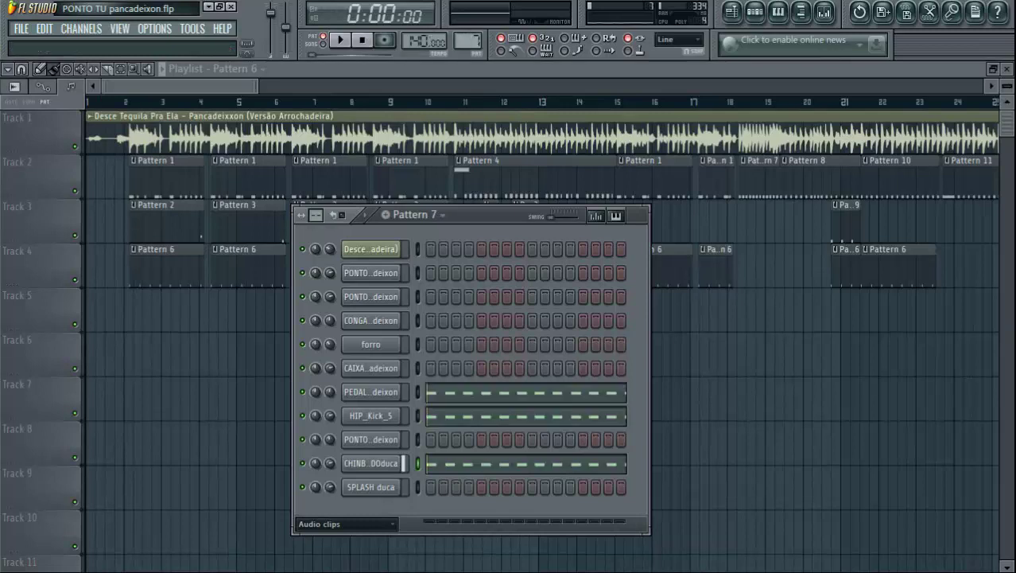
key(space)
click(464, 396)
key(space)
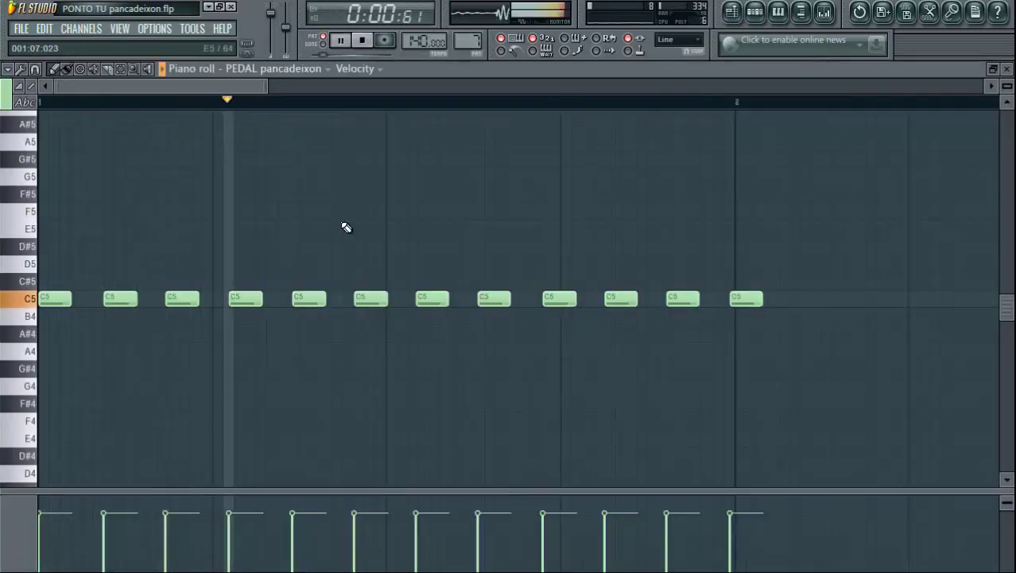
key(space)
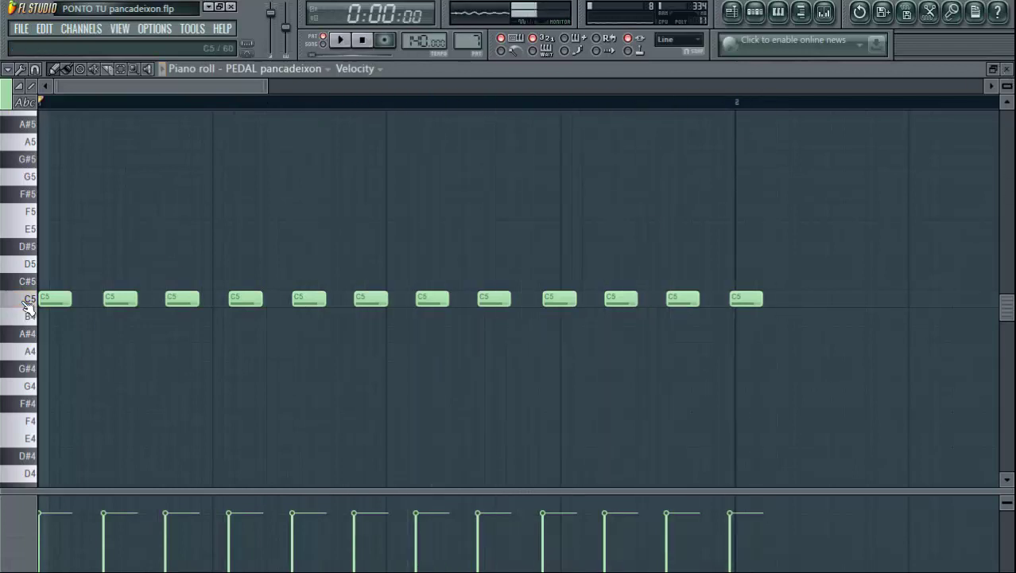
click(1007, 70)
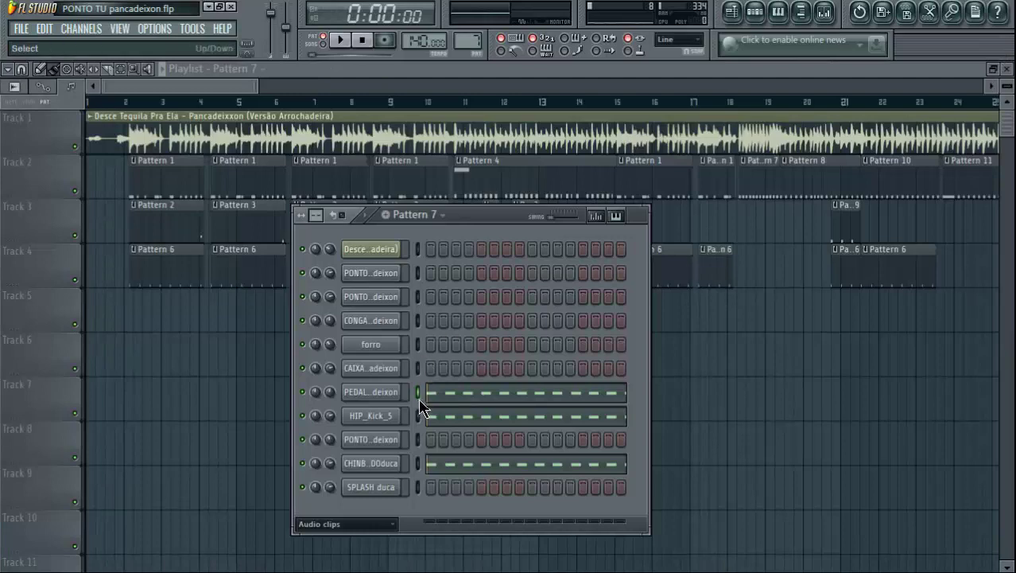
- Examine the HIP_Kick_5 channel's notes of Pattern 7 in the piano roll, and play back those of the CHINBAL FECHADO channel
click(451, 420)
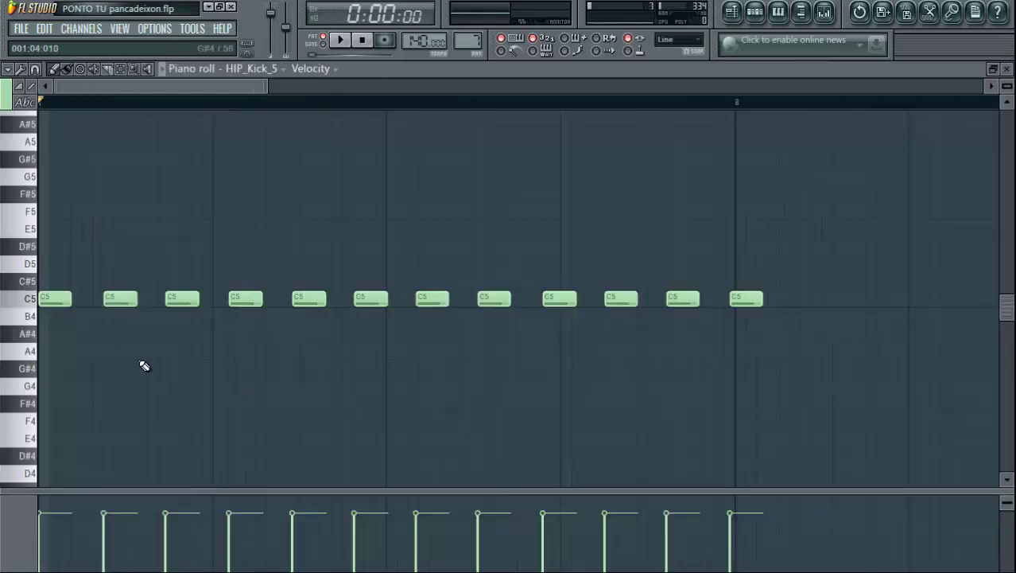
click(1007, 70)
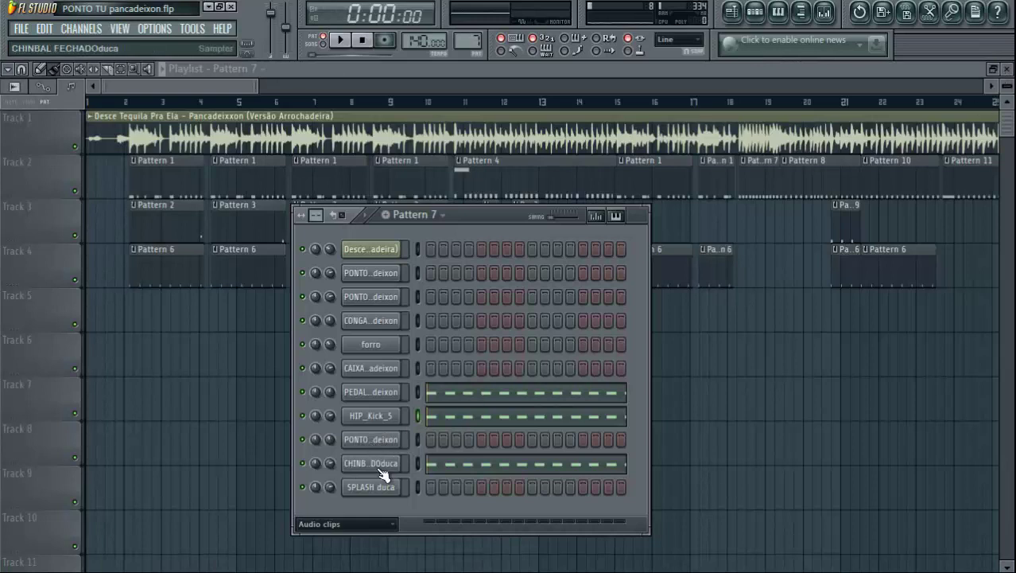
click(451, 470)
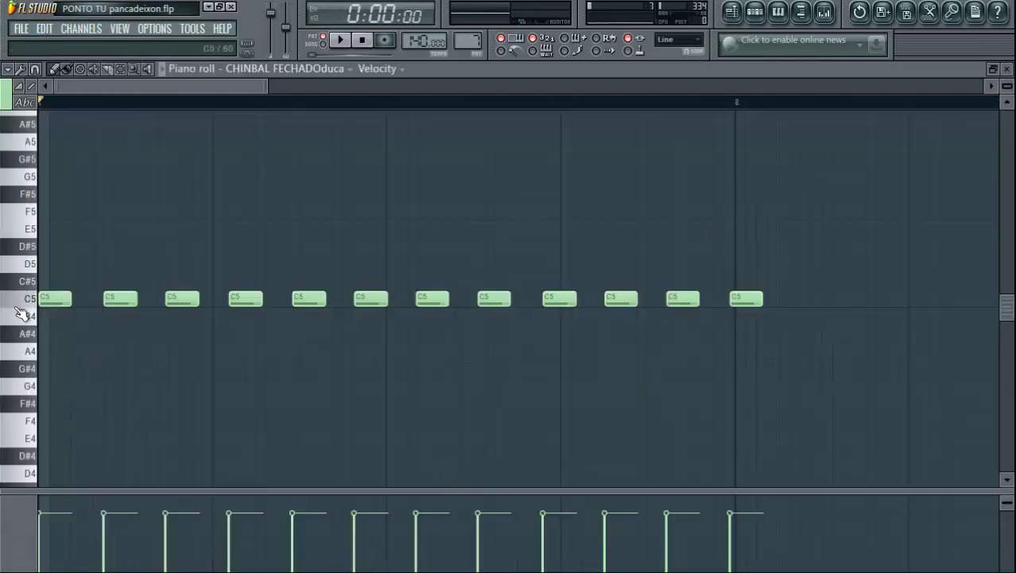
key(space)
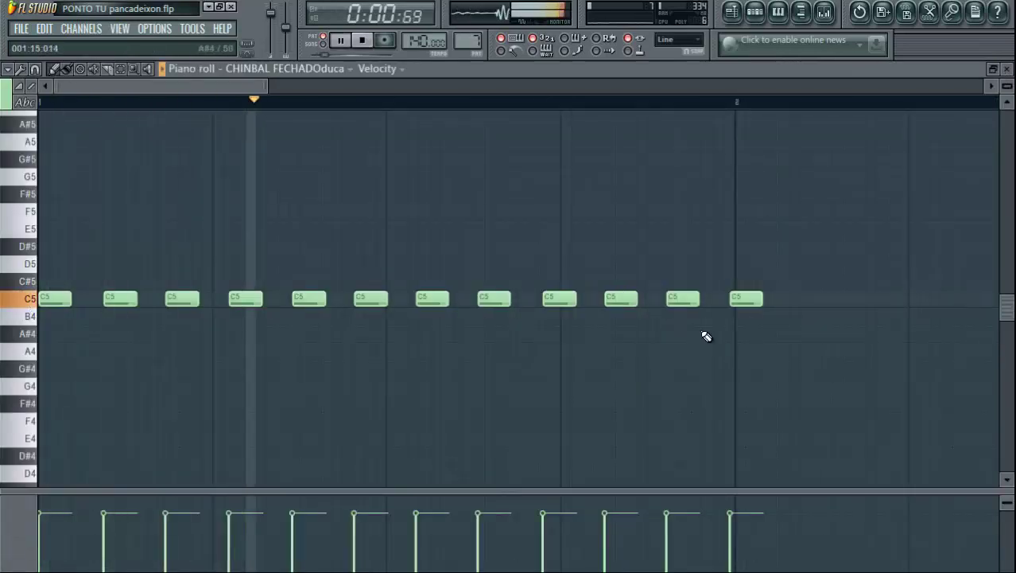
key(space)
click(1007, 70)
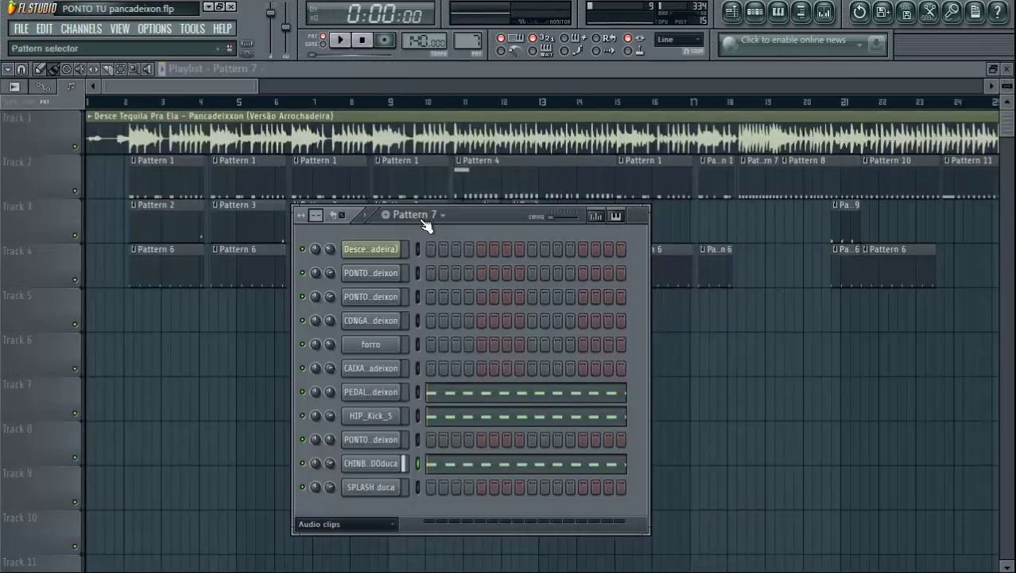
- Switch the channel rack to Pattern 8 and play the pattern briefly
drag(468, 48, 467, 41)
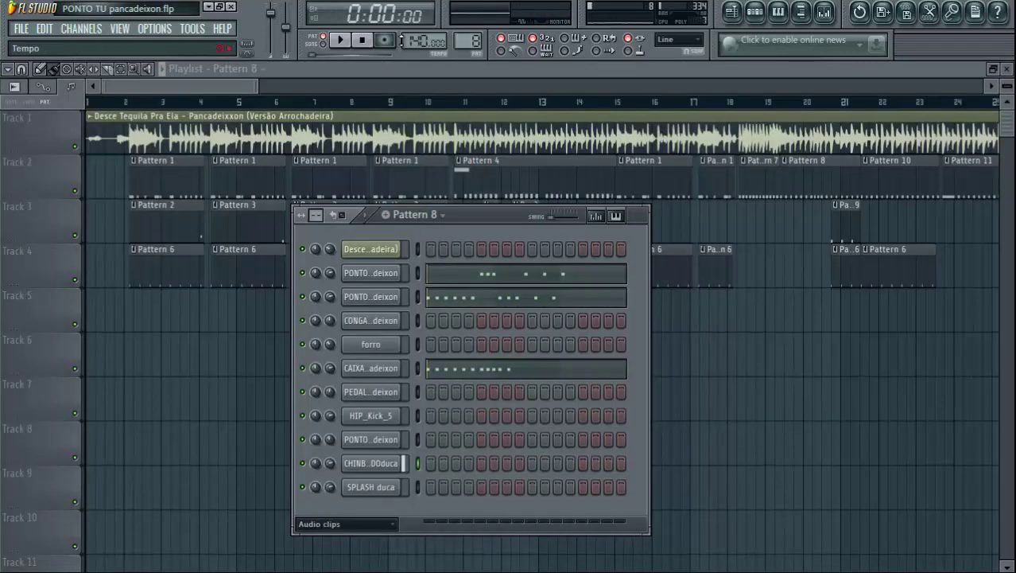
click(344, 41)
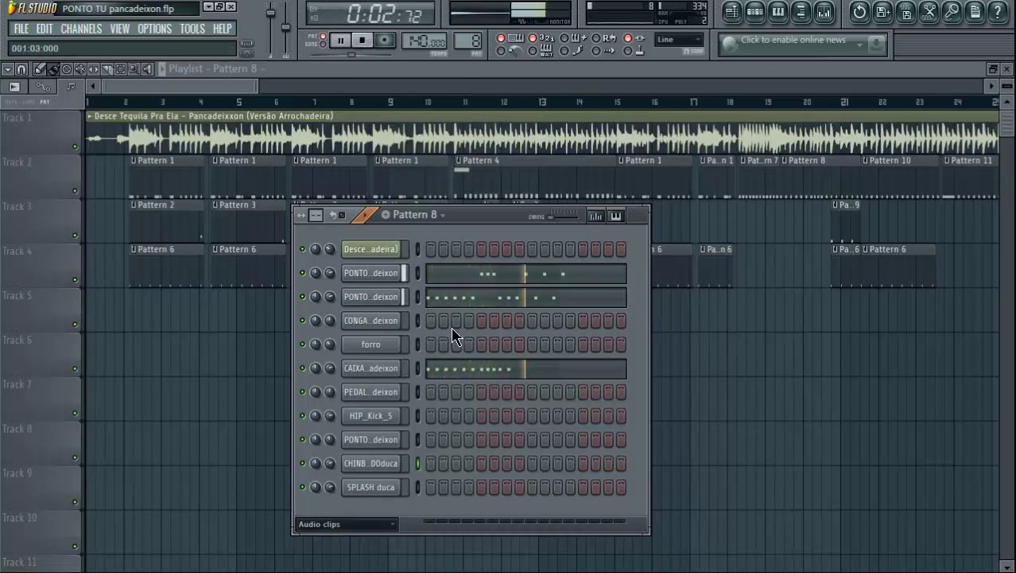
key(space)
- Play back the PONTO TU channel's notes of Pattern 8 twice in the piano roll, and close it
click(450, 276)
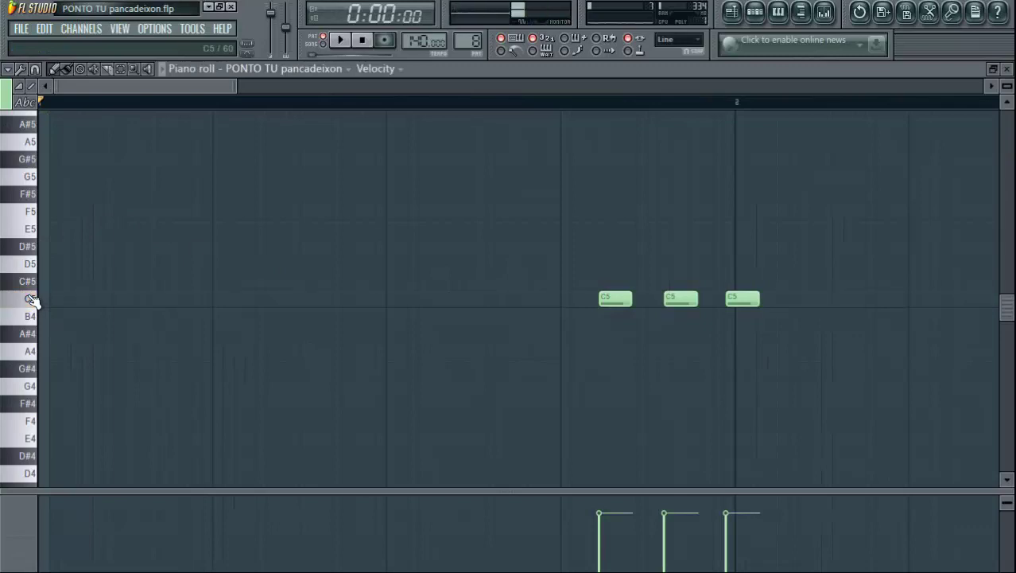
key(space)
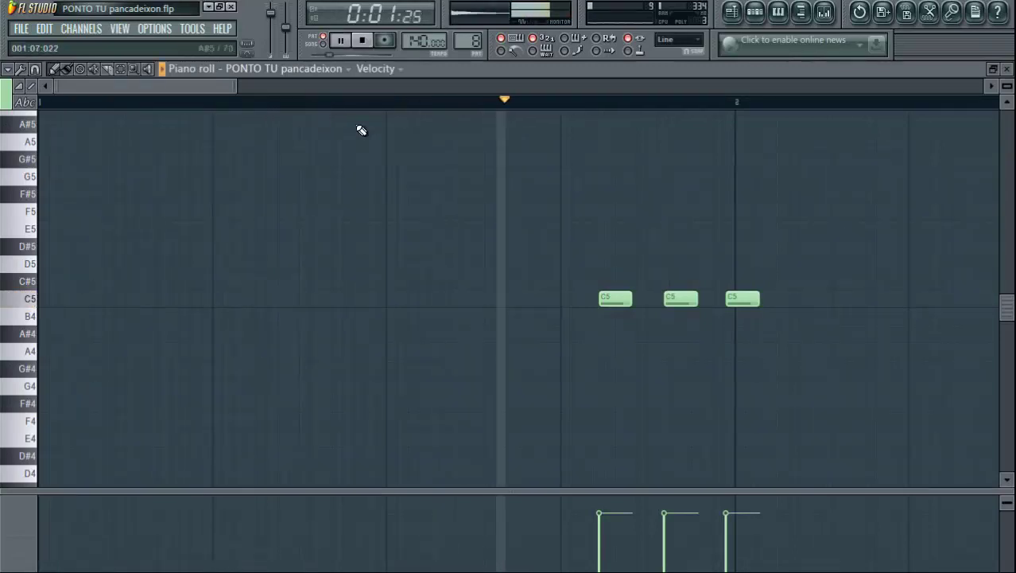
scroll(589, 113, down, 4)
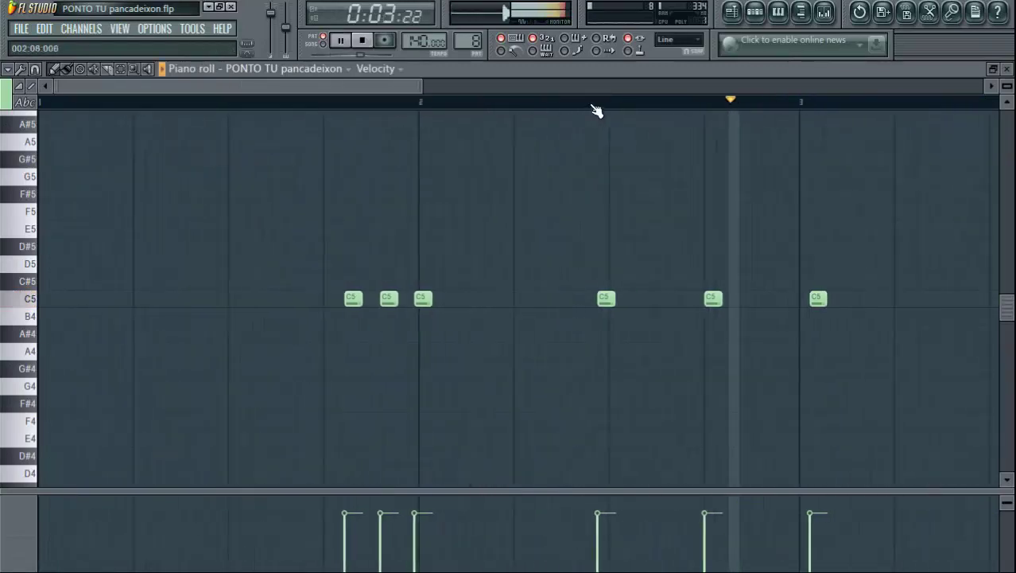
key(space)
key(space)
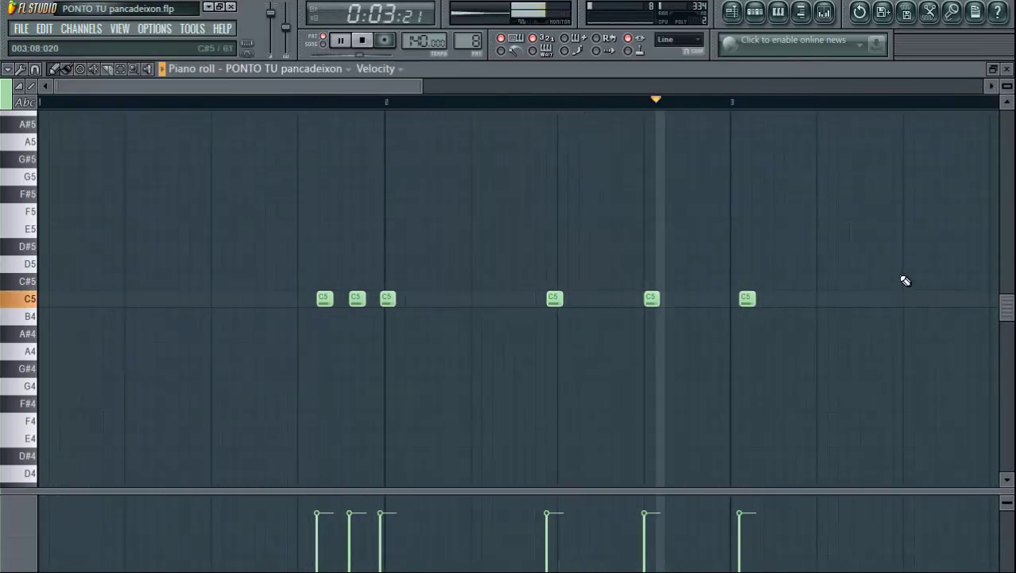
key(space)
click(1007, 69)
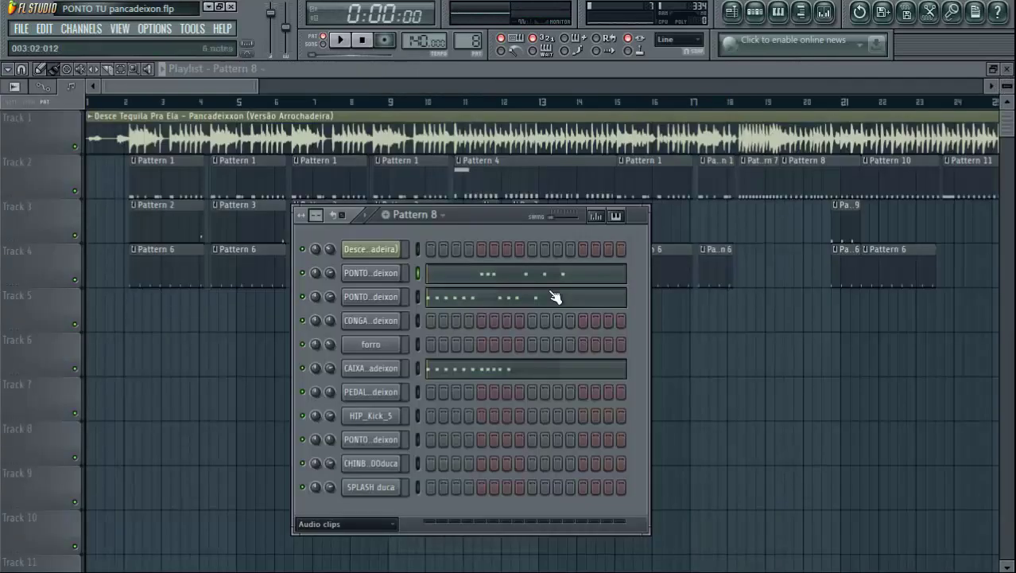
- Play back the PONTO TA channel's notes of Pattern 8 in the piano roll, and close it
click(449, 298)
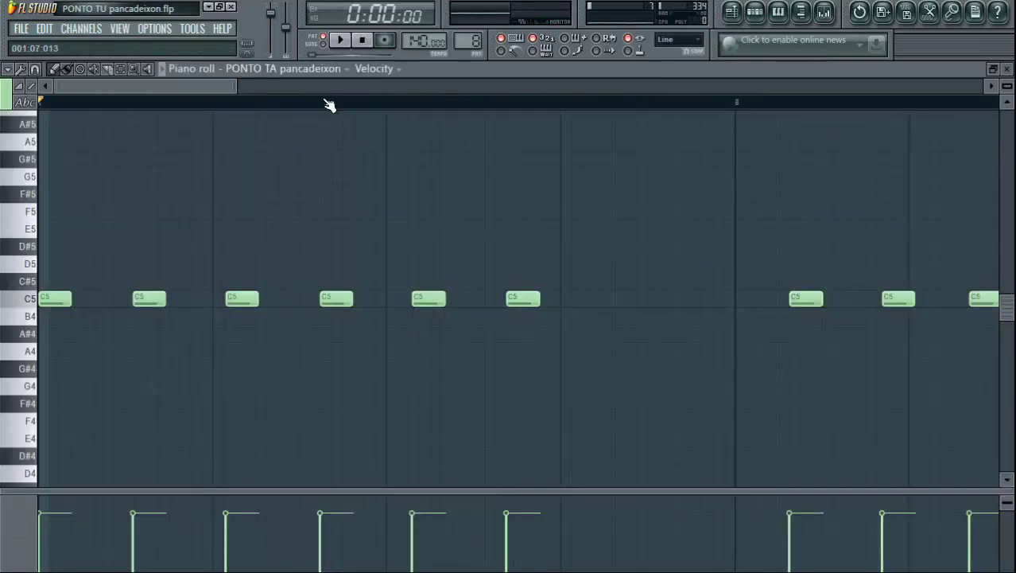
scroll(328, 104, down, 3)
key(space)
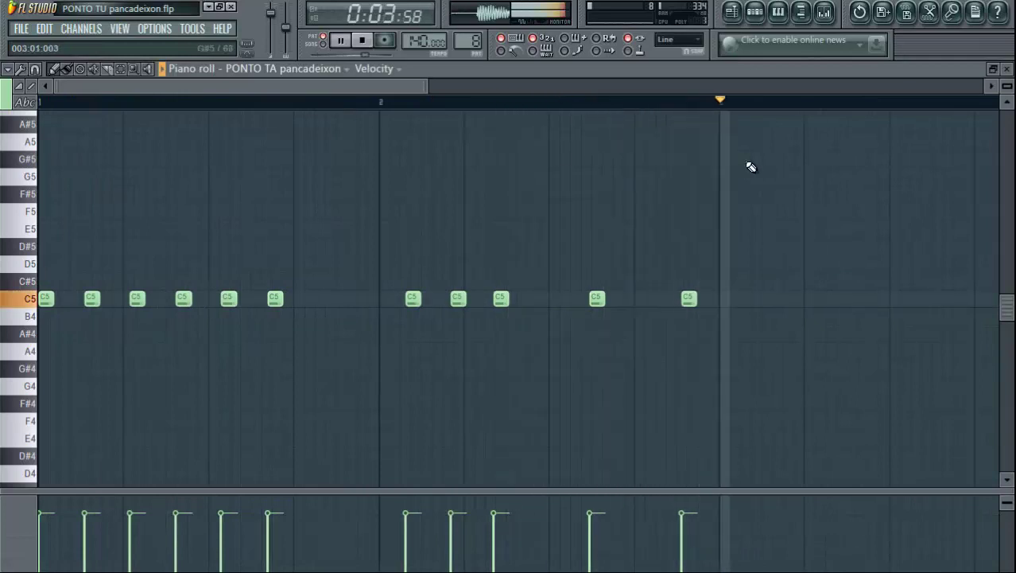
key(space)
click(1007, 68)
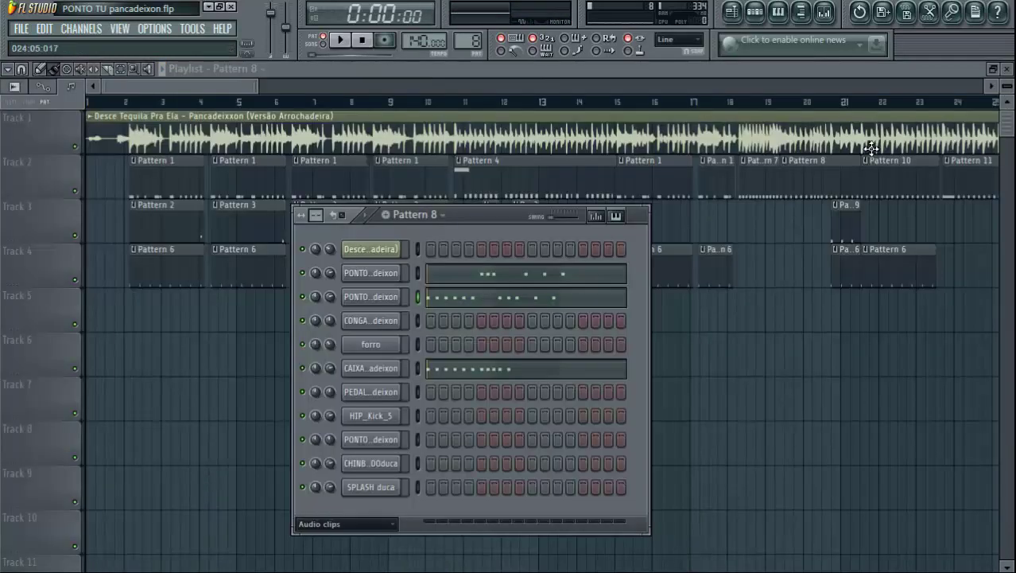
- Audition the C5 key and play back the CAIXA channel's notes of Pattern 8 in the piano roll, and close it
click(447, 373)
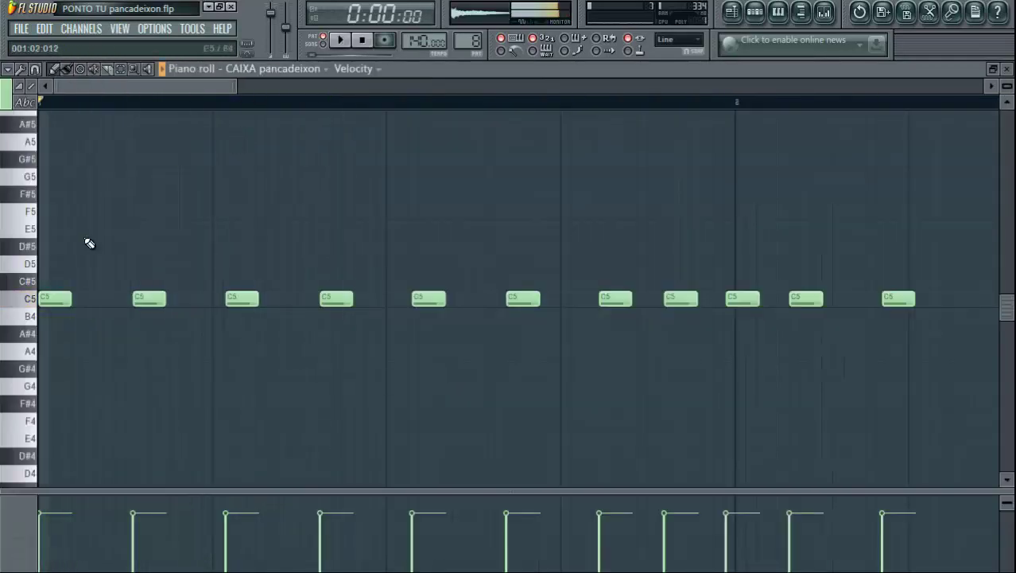
click(34, 299)
key(space)
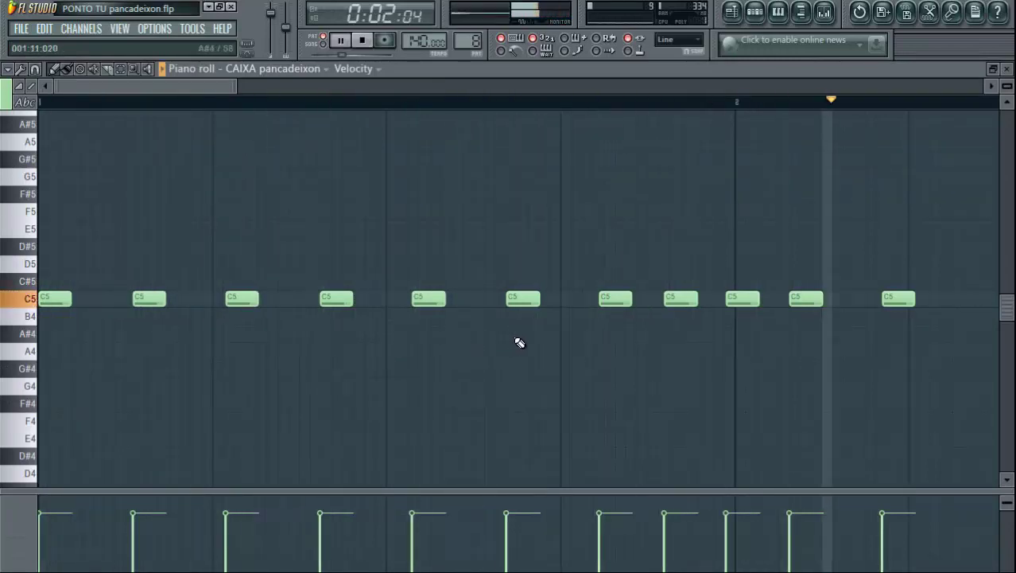
key(space)
click(1007, 69)
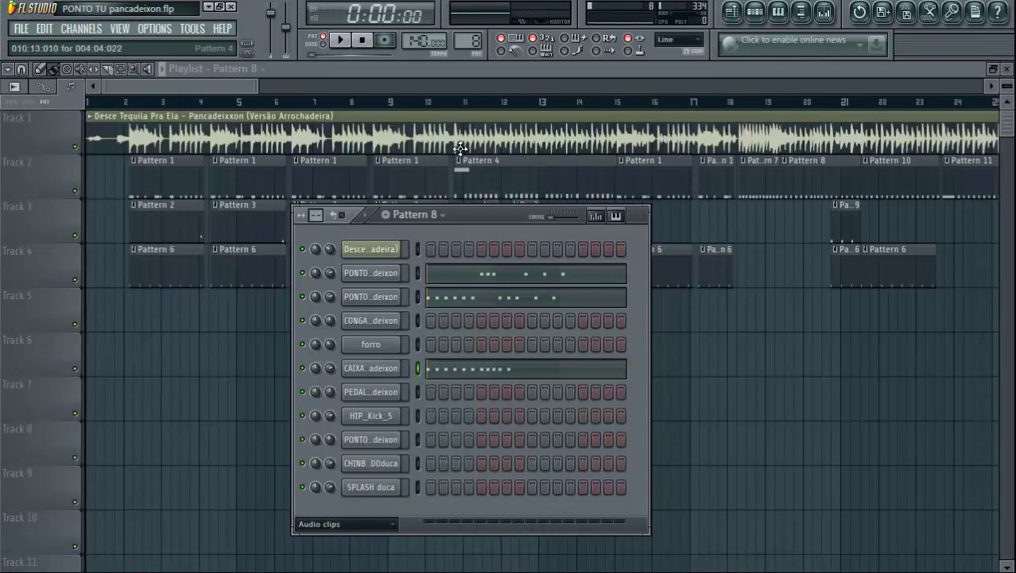
- Switch the channel rack to Pattern 9 and play the pattern briefly
drag(471, 41, 471, 35)
key(space)
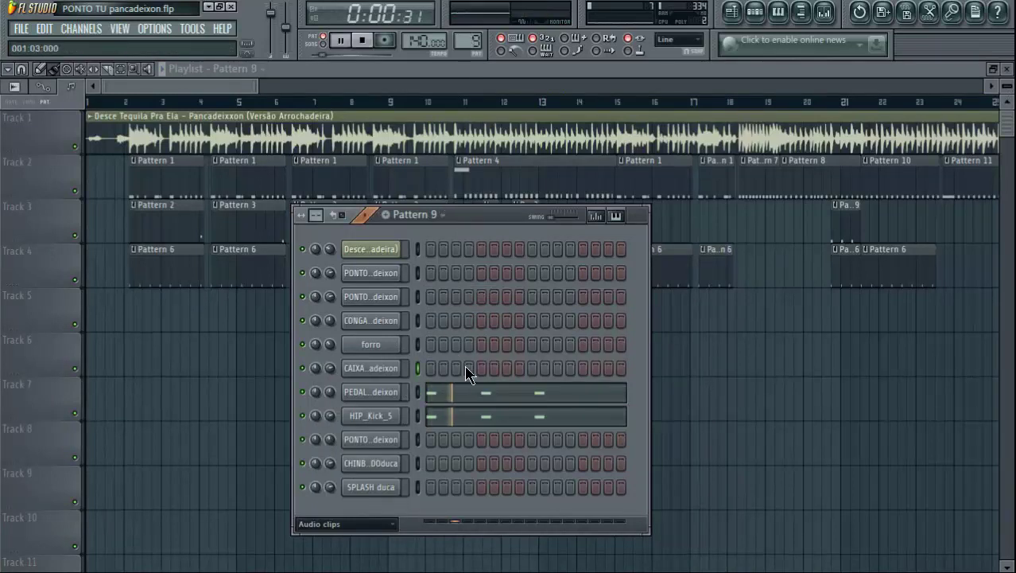
key(space)
- Play back the PEDAL channel's notes of Pattern 9 in the piano roll, audition the C5 key, and close it
click(492, 393)
key(space)
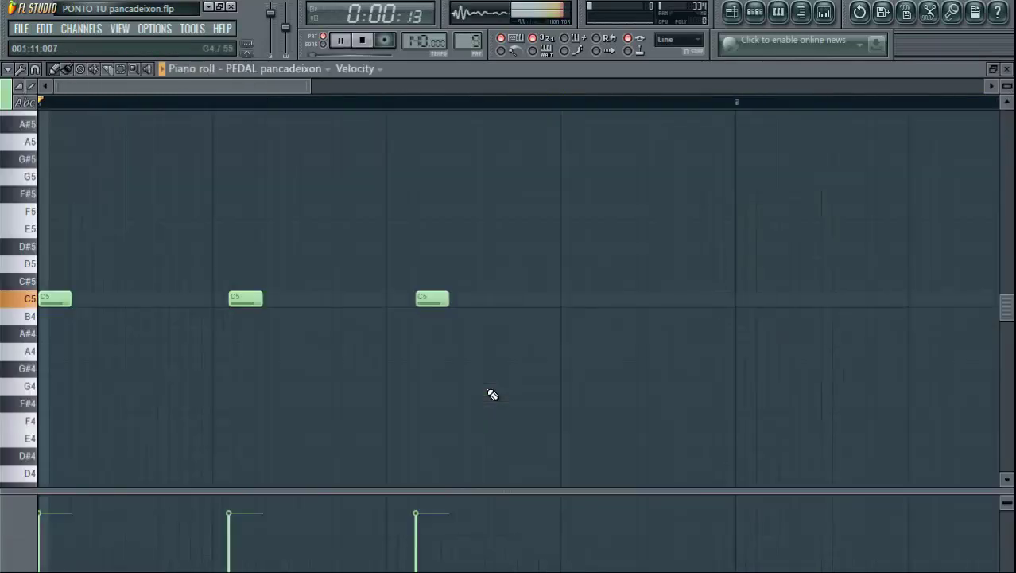
key(space)
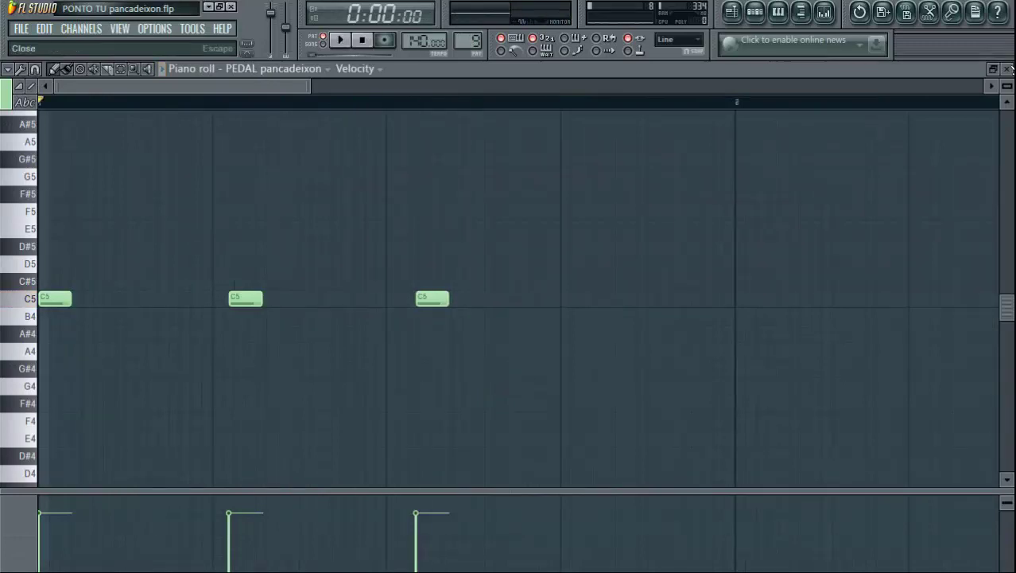
click(22, 307)
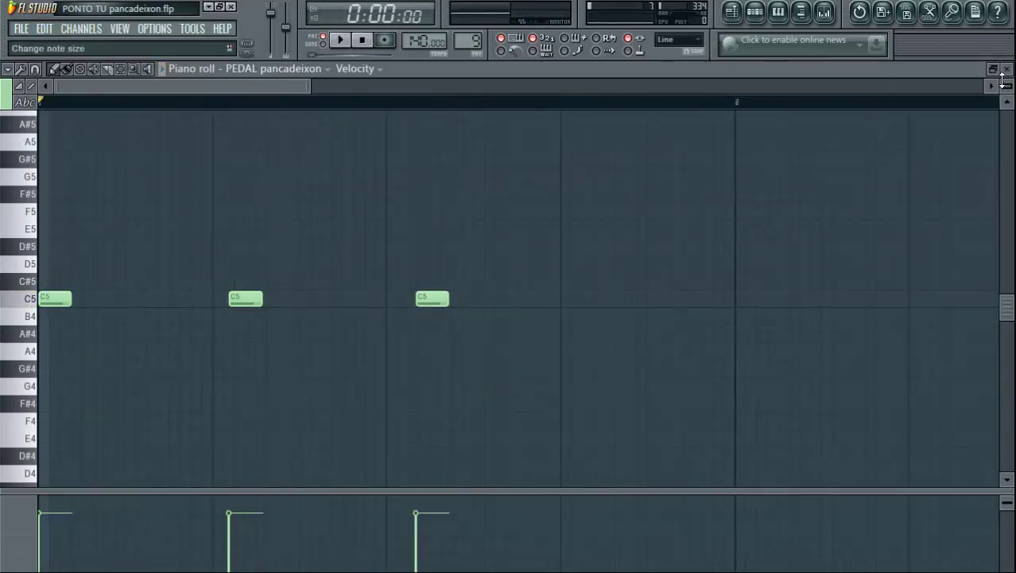
click(1010, 73)
- Play back the HIP_Kick_5 channel's notes of Pattern 9 in the piano roll, and close it
click(420, 425)
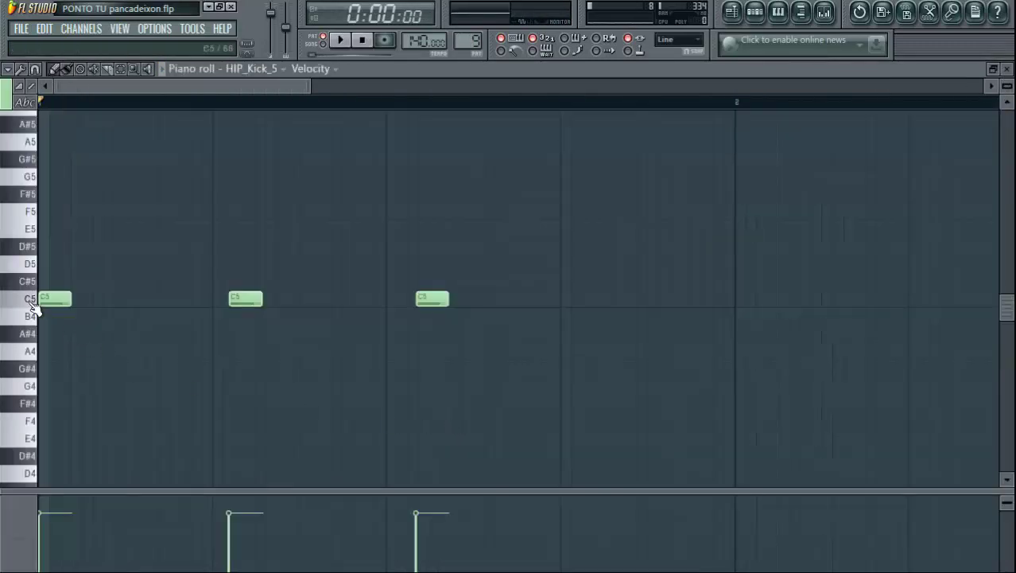
key(space)
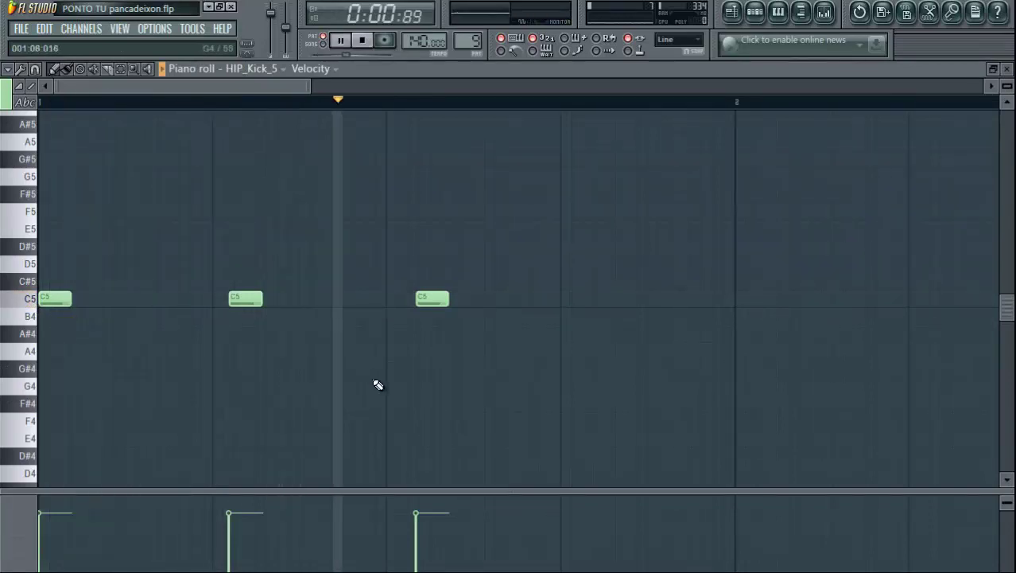
key(space)
click(1009, 70)
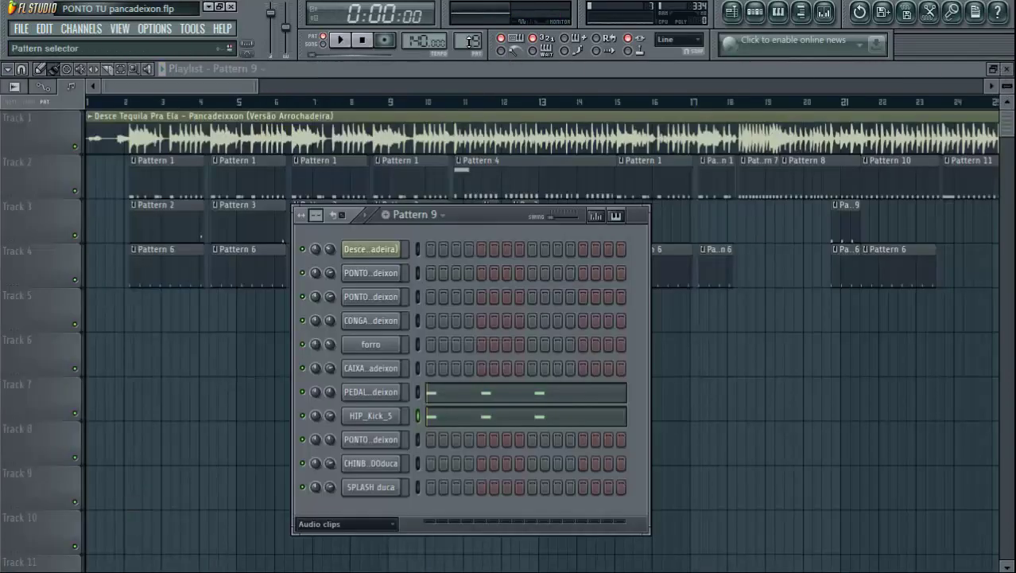
- Switch the channel rack to Pattern 10 and play the pattern
drag(469, 41, 470, 36)
key(space)
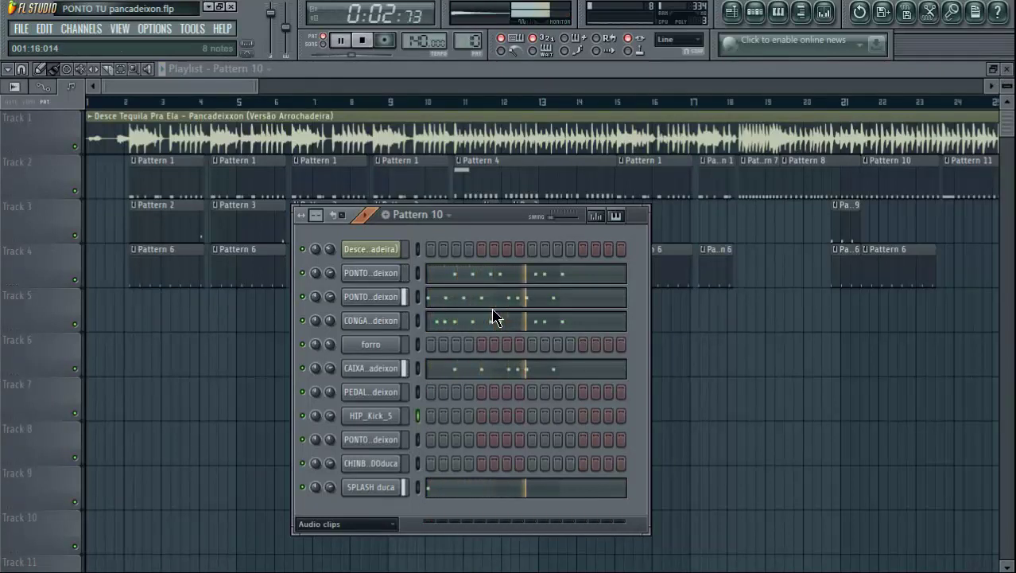
key(space)
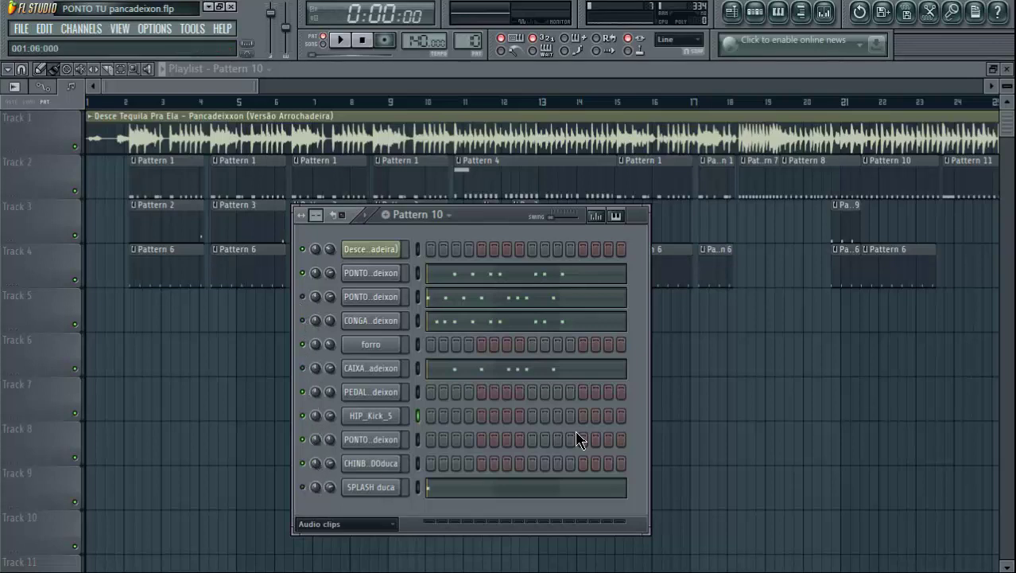
- With the other channels muted, play back the PONTO TU channel's notes of Pattern 10 in the piano roll, and close it
key(space)
key(space)
click(466, 276)
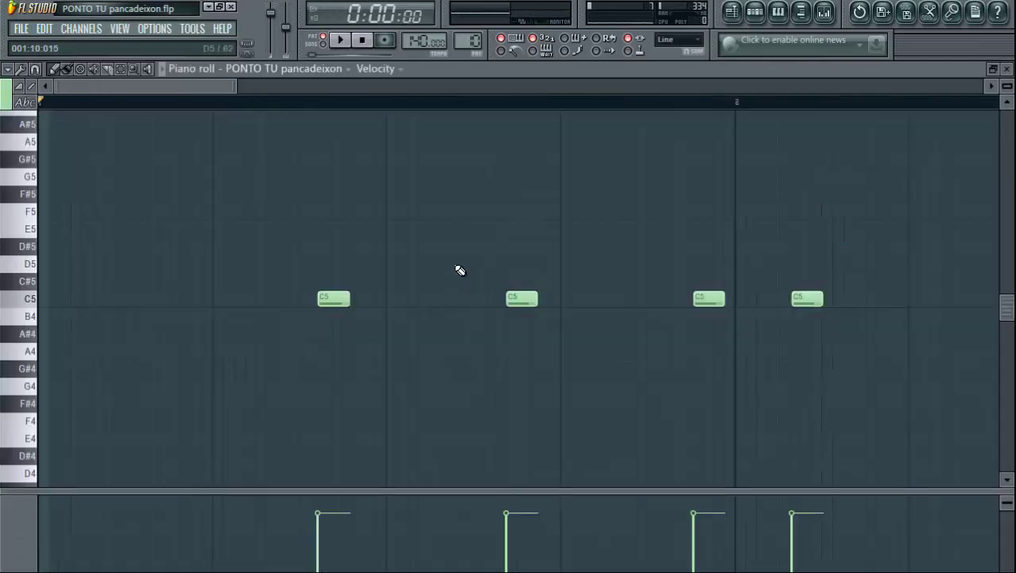
scroll(387, 115, down, 2)
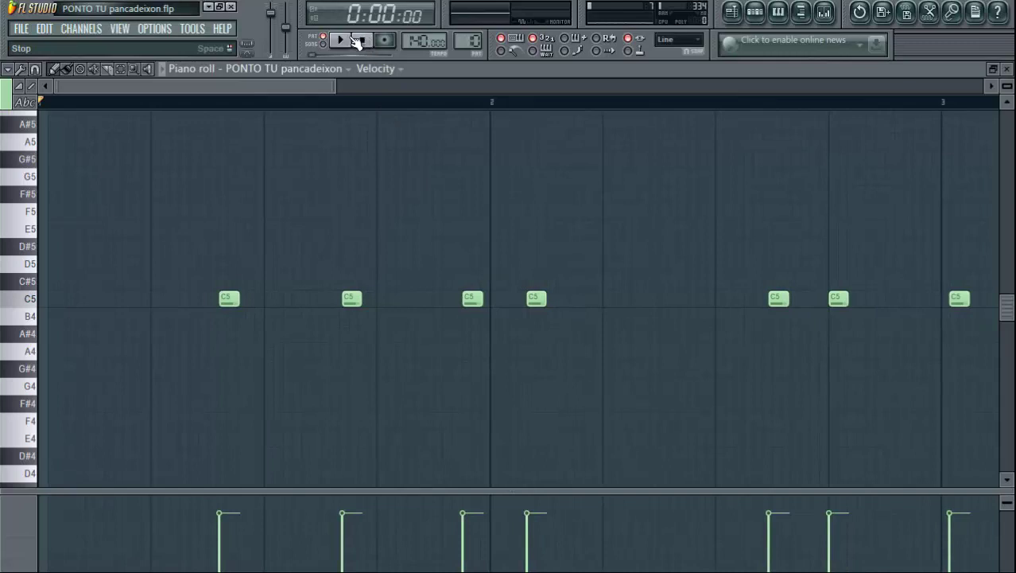
scroll(370, 110, down, 2)
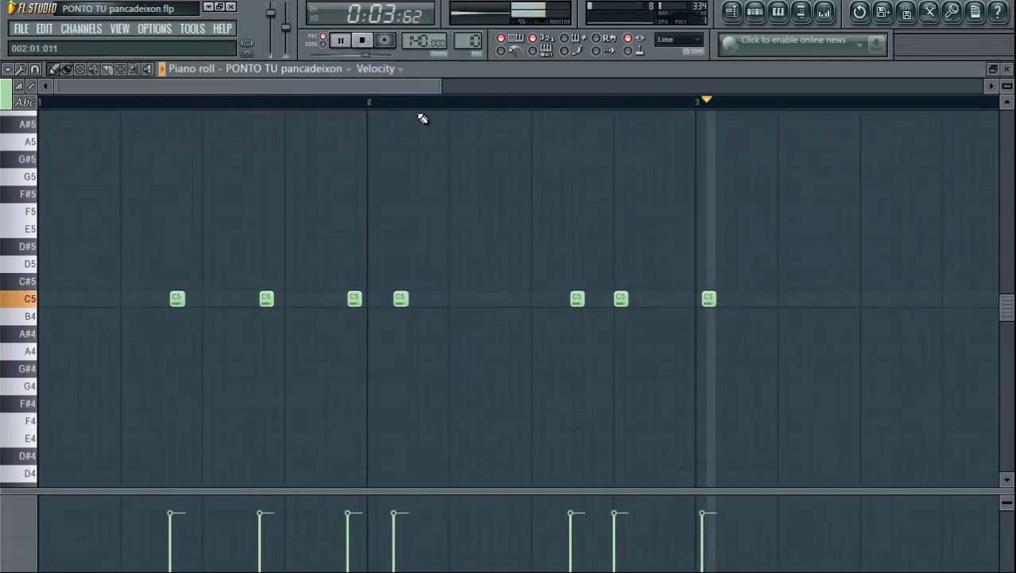
key(space)
click(1009, 69)
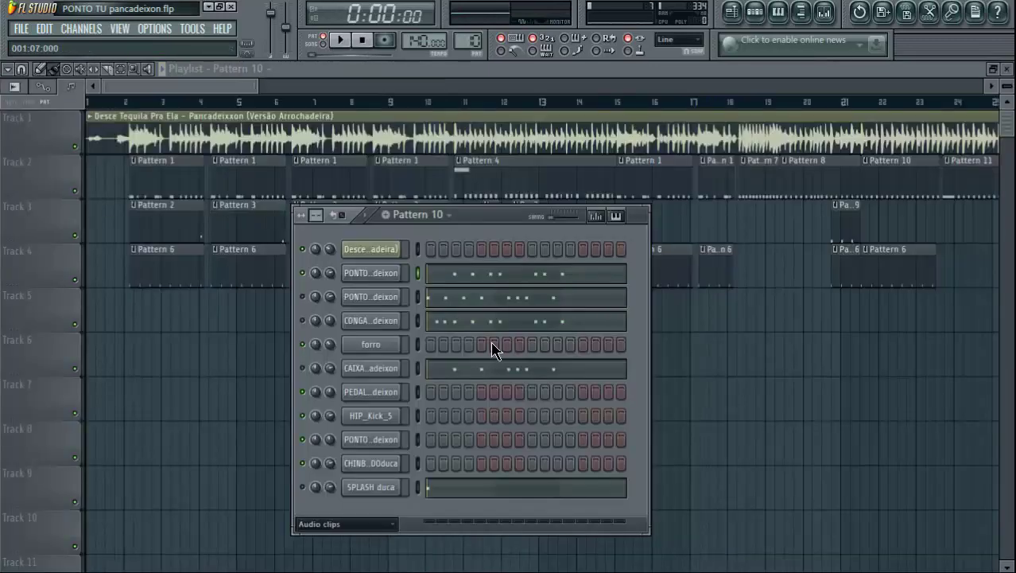
- Play back the PONTO TA channel's notes of Pattern 10 on their own in the piano roll, and close it
click(440, 301)
click(1007, 70)
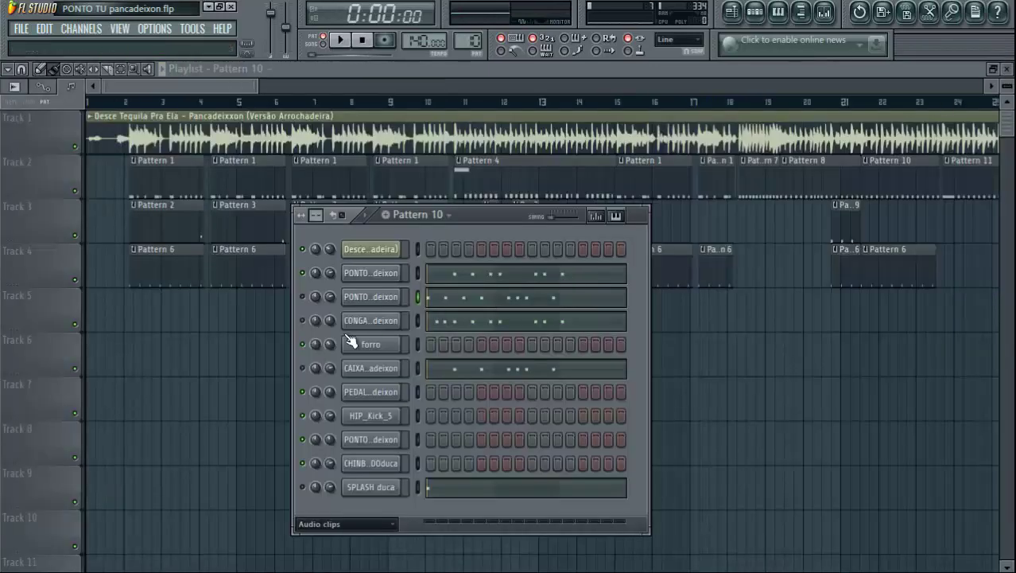
click(436, 302)
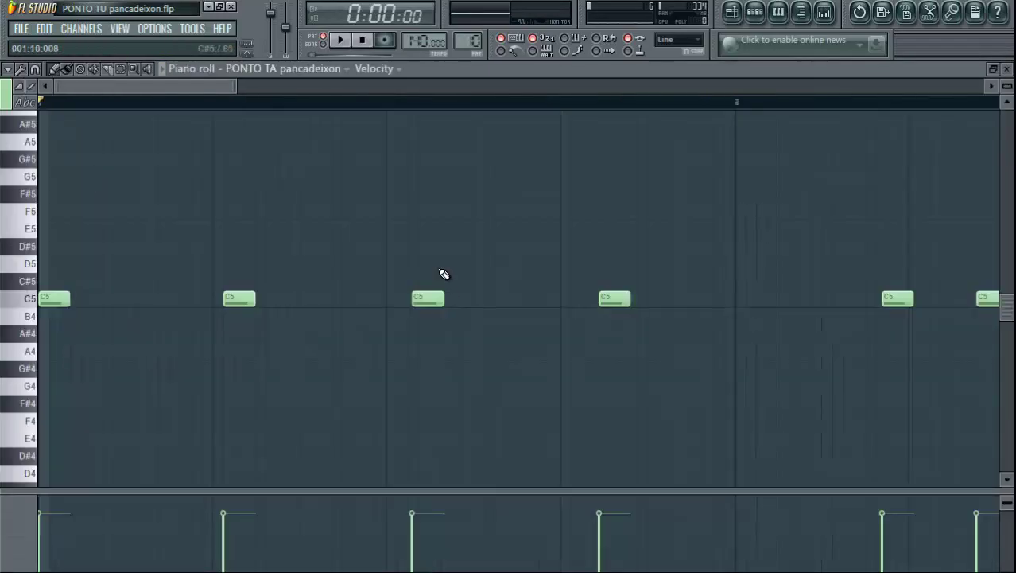
scroll(369, 107, down, 2)
key(space)
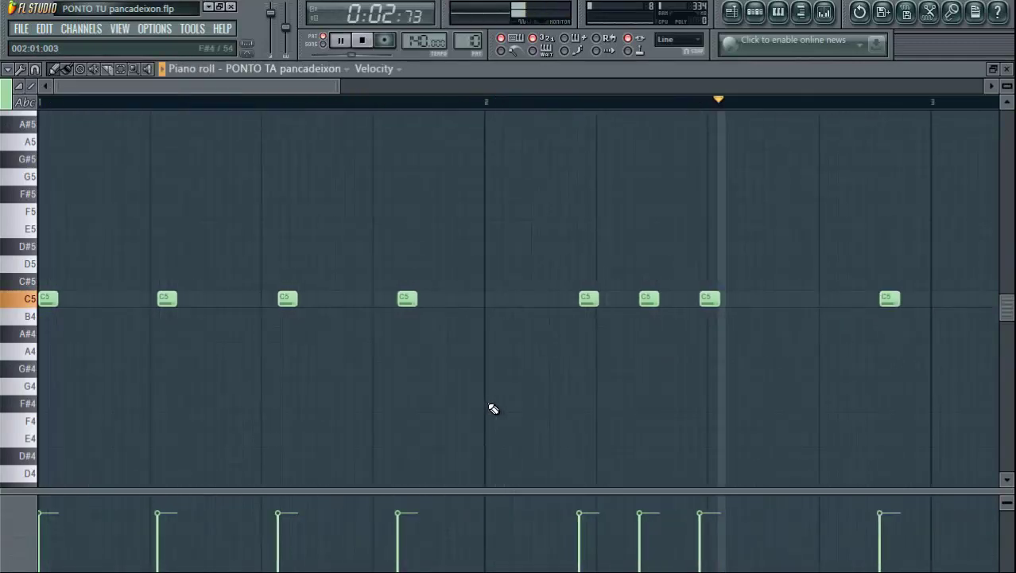
key(space)
click(1008, 70)
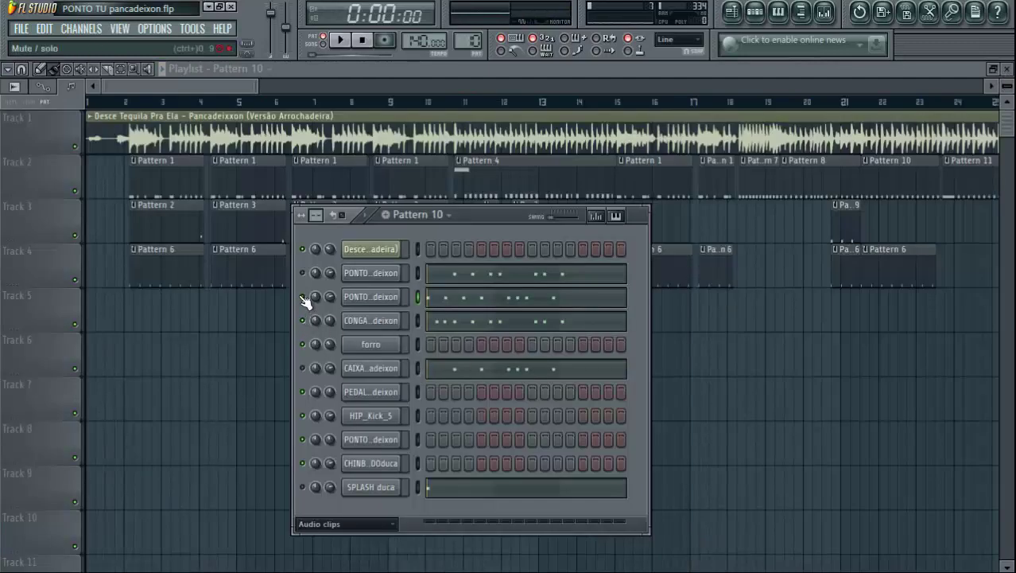
- Play back the CONGA channel's notes of Pattern 10 in the piano roll, look over them, and close it
click(452, 326)
key(space)
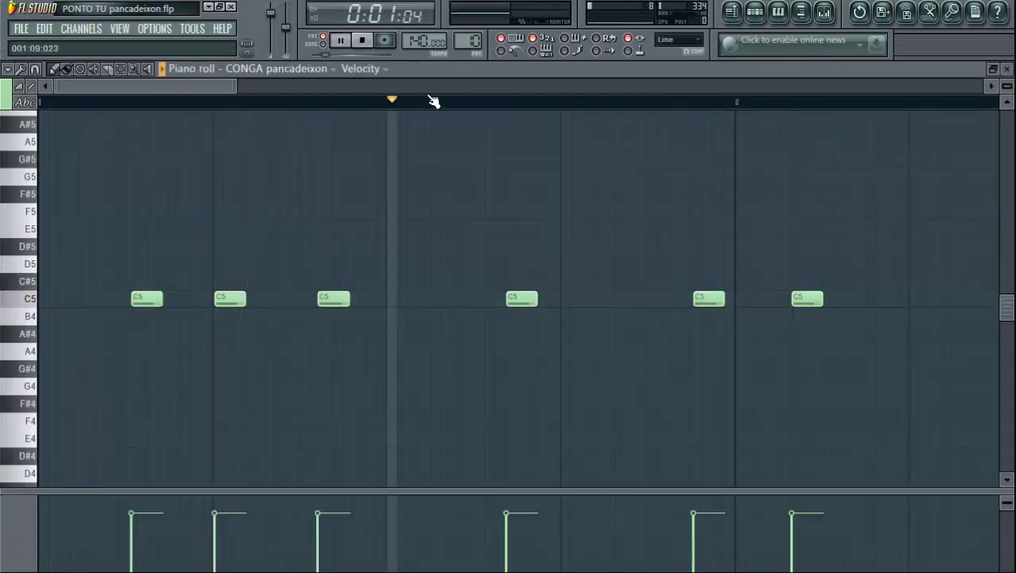
key(space)
scroll(952, 111, down, 3)
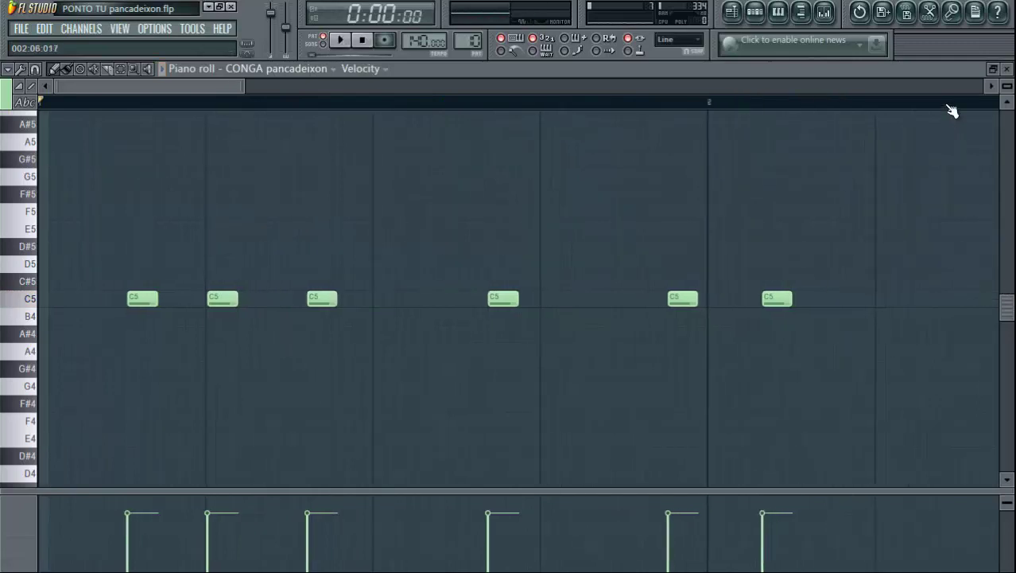
scroll(956, 107, down, 1)
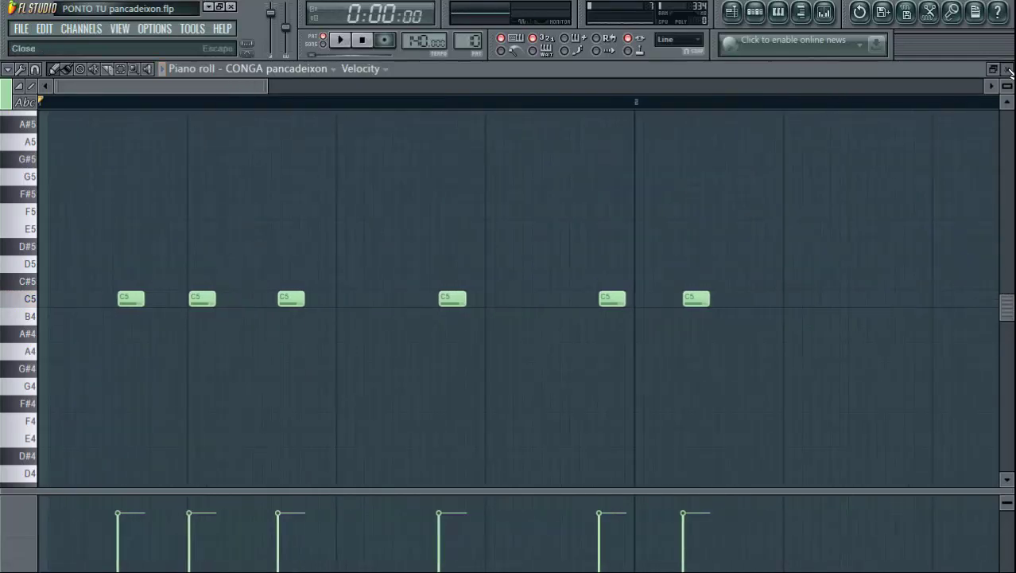
click(1009, 70)
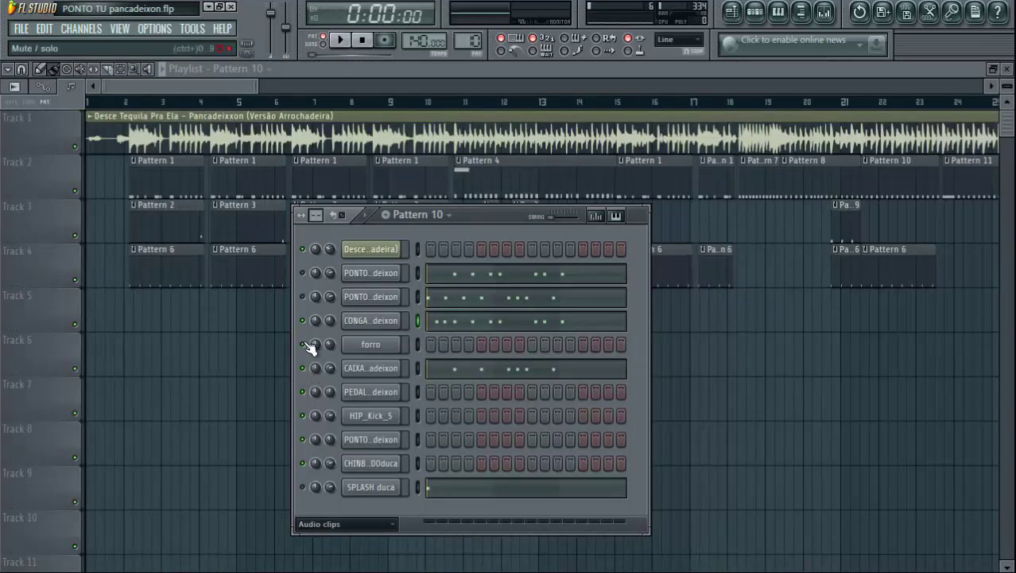
- Audition the SPLASH duca sample in its channel settings, and close them
click(371, 488)
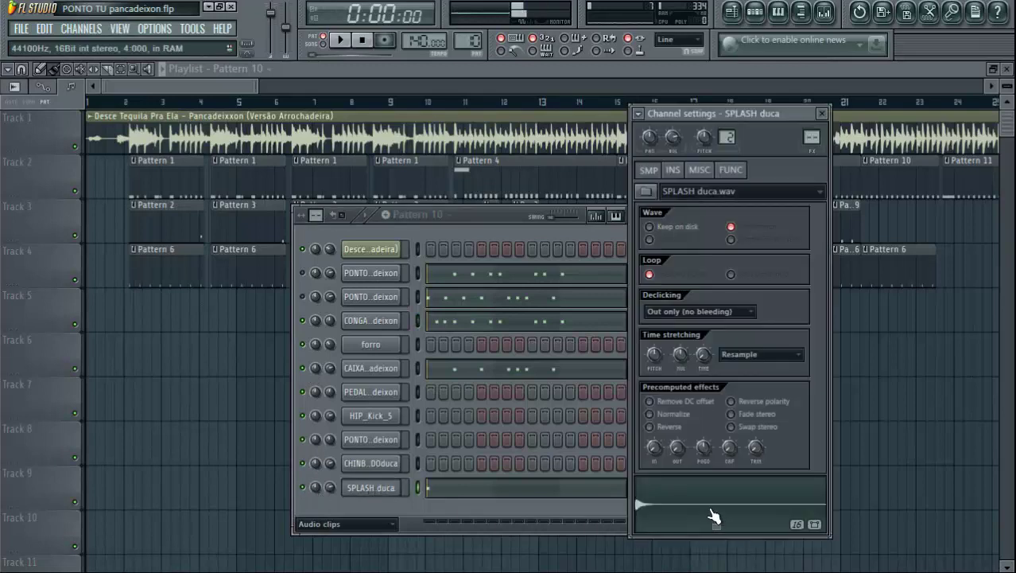
click(822, 113)
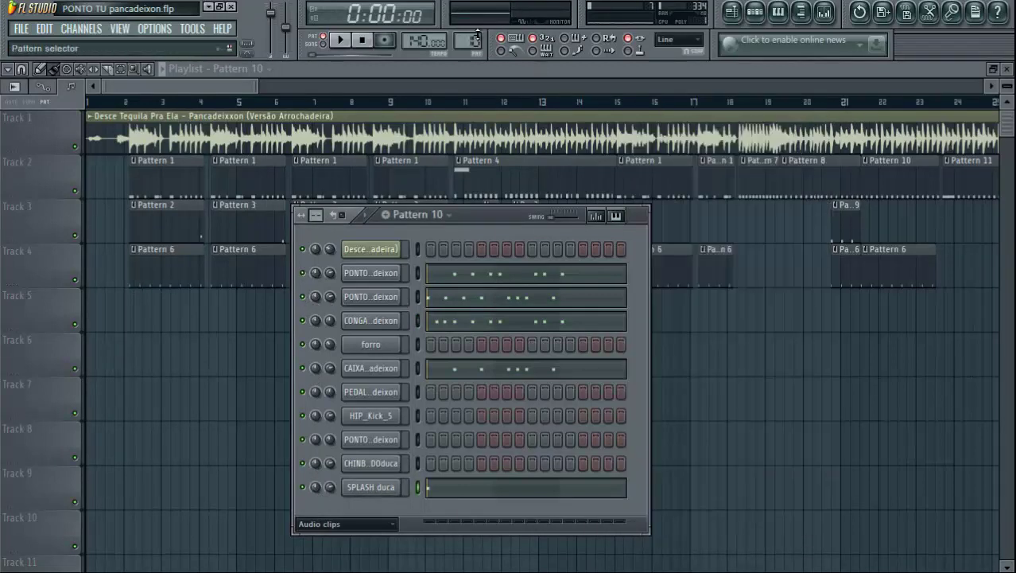
- Switch the channel rack to Pattern 11 and play the pattern
scroll(475, 35, up, 1)
key(space)
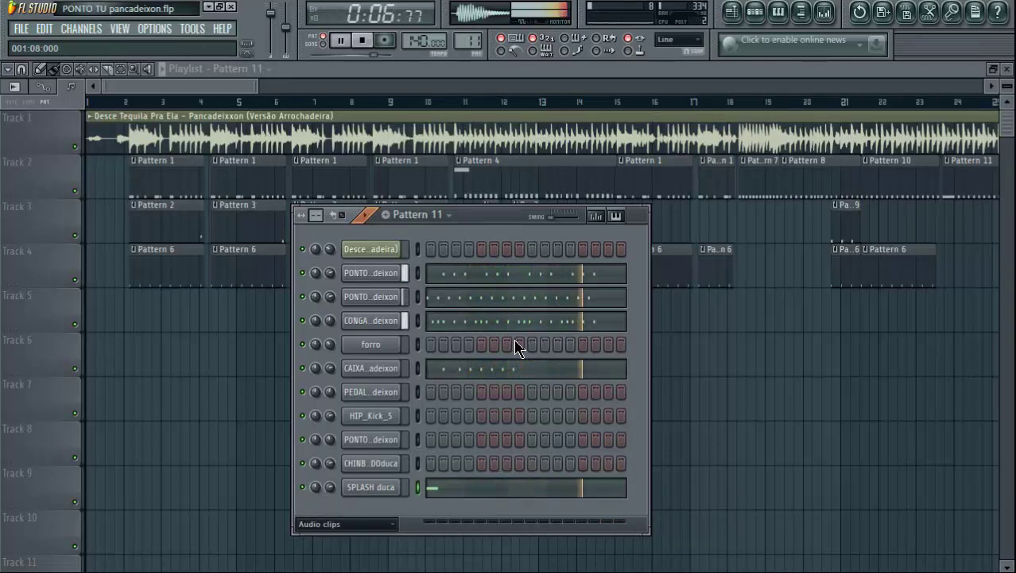
key(space)
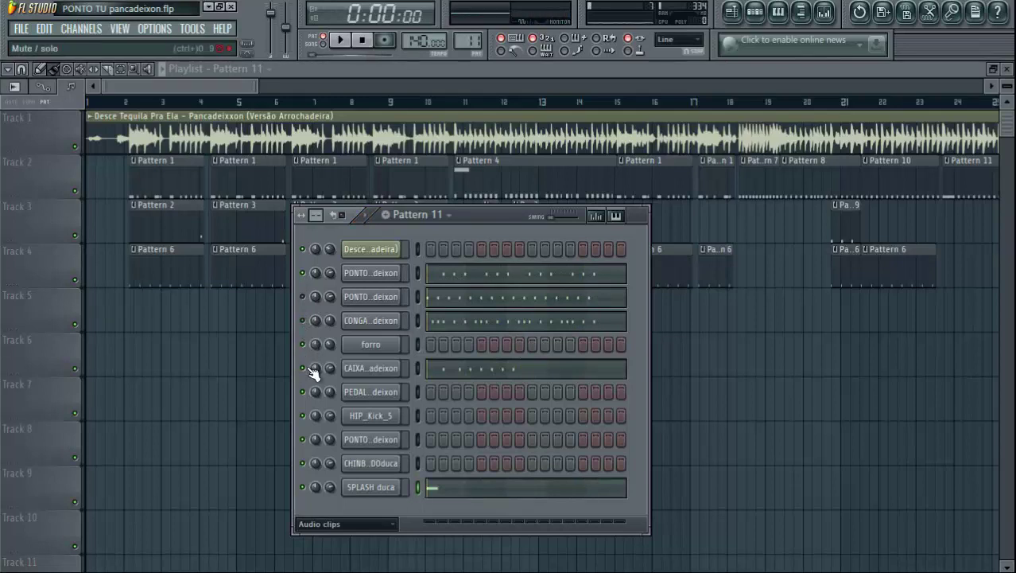
- Play back the PONTO TU channel's notes of Pattern 11 in the piano roll, following them to the end, and close it
click(465, 293)
scroll(344, 107, down, 3)
key(space)
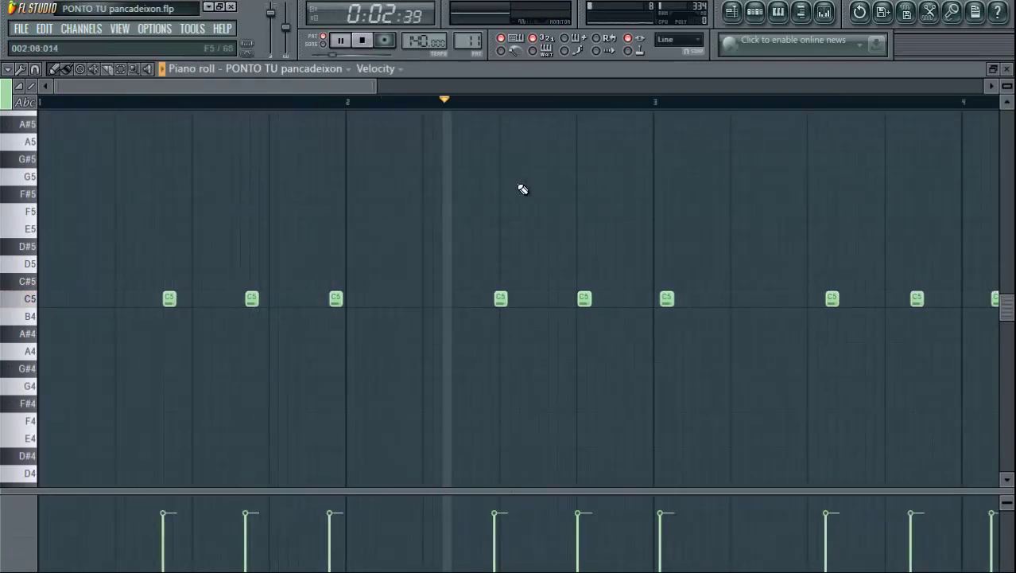
scroll(510, 88, down, 2)
scroll(510, 94, down, 5)
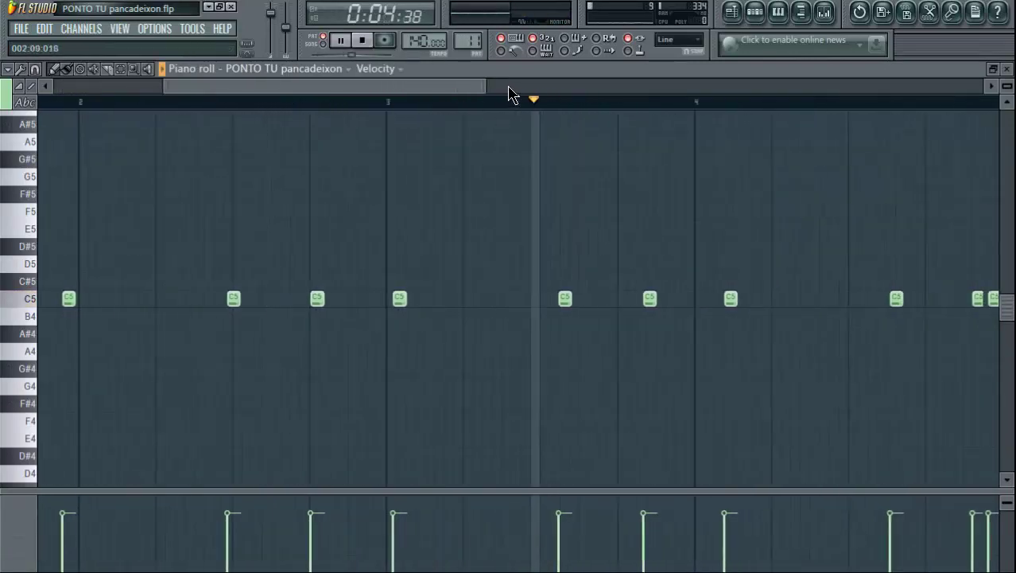
scroll(510, 94, down, 5)
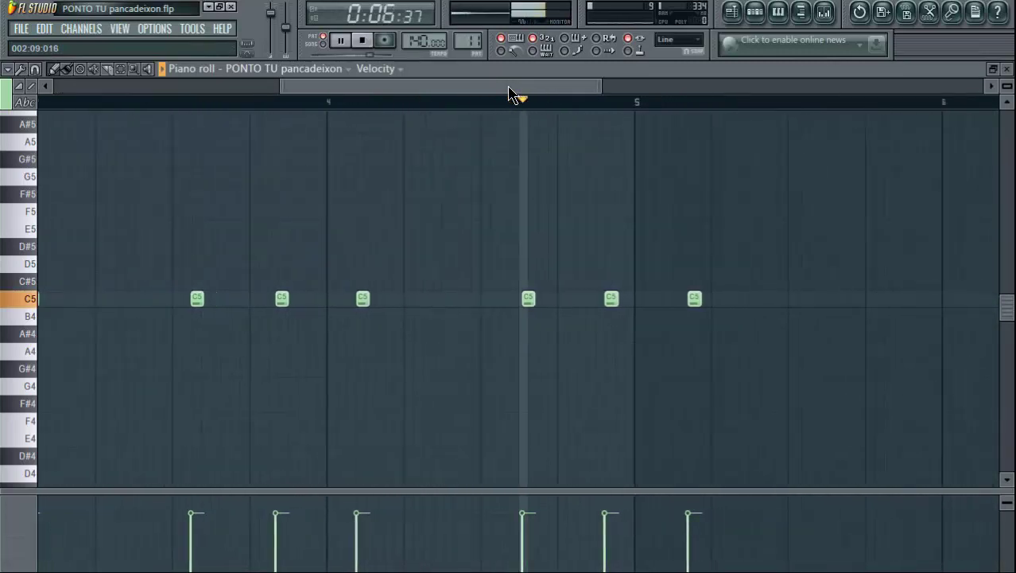
key(space)
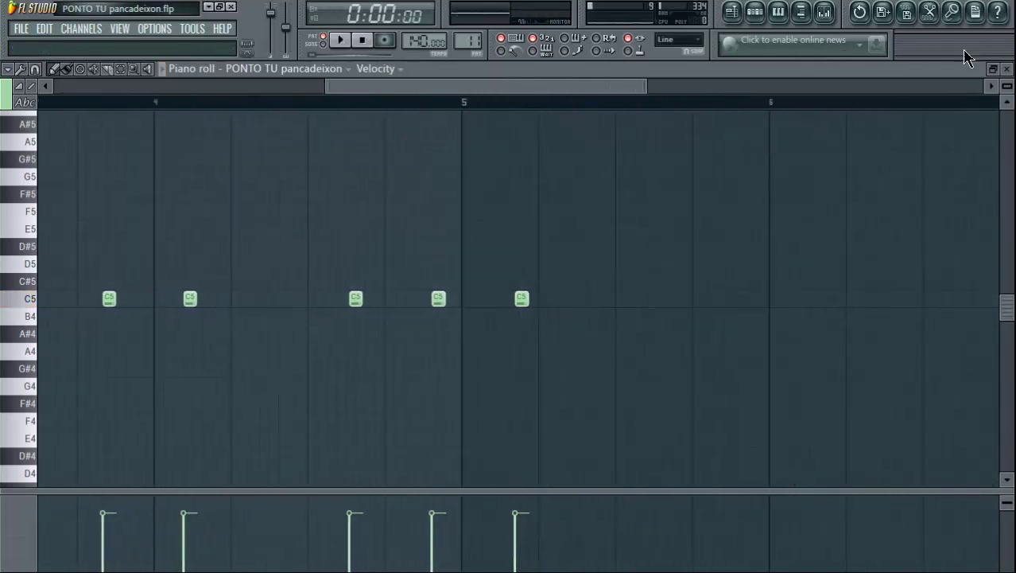
click(1008, 70)
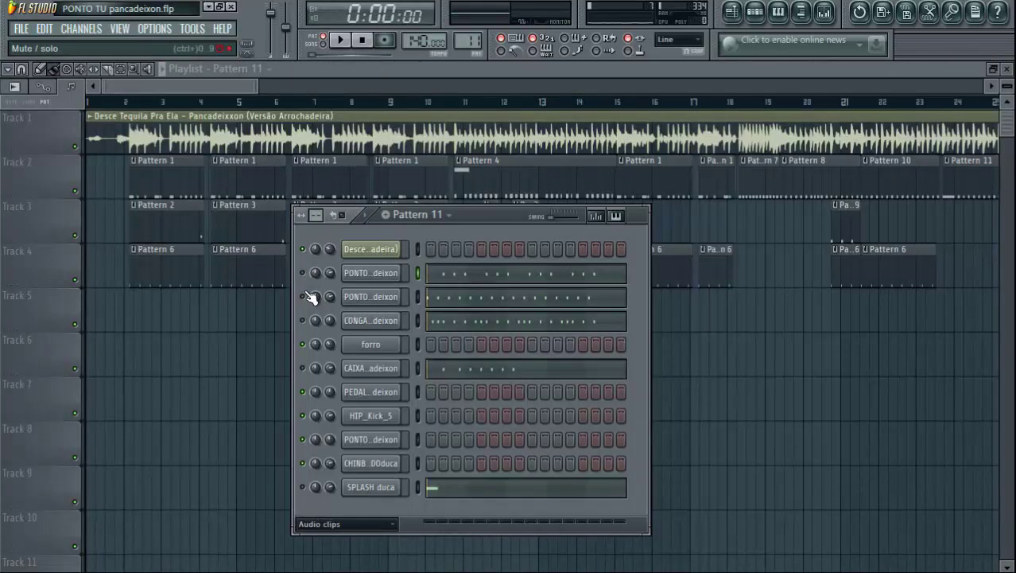
- Play back the PONTO TA channel's notes of Pattern 11 in the piano roll, and close it
click(443, 299)
scroll(315, 111, down, 3)
key(space)
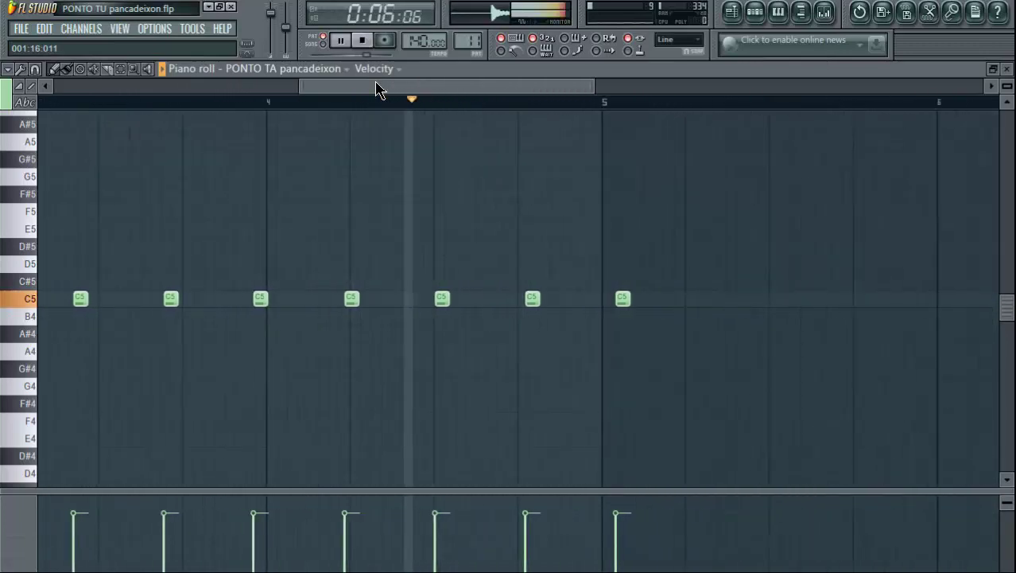
key(space)
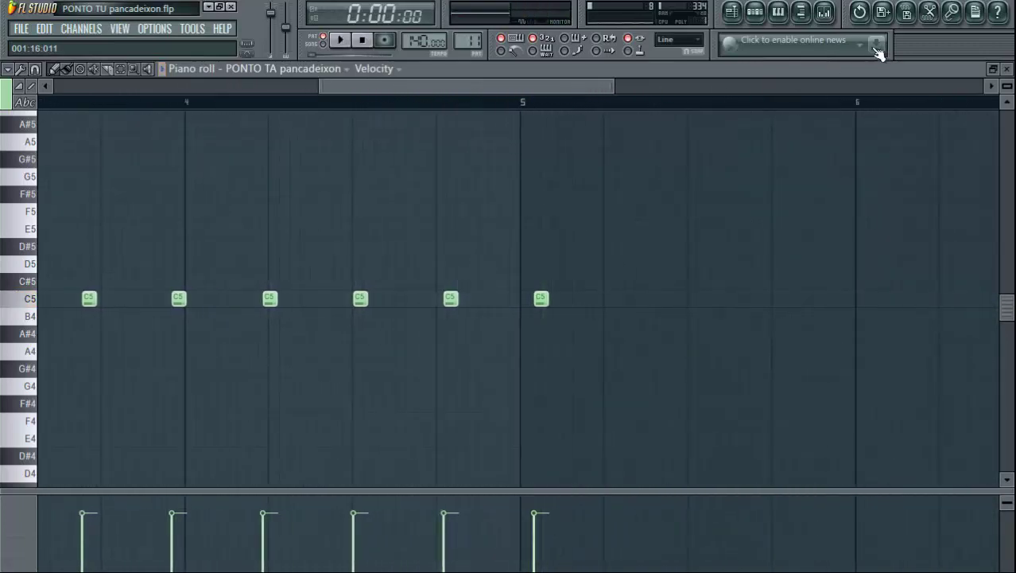
click(1009, 70)
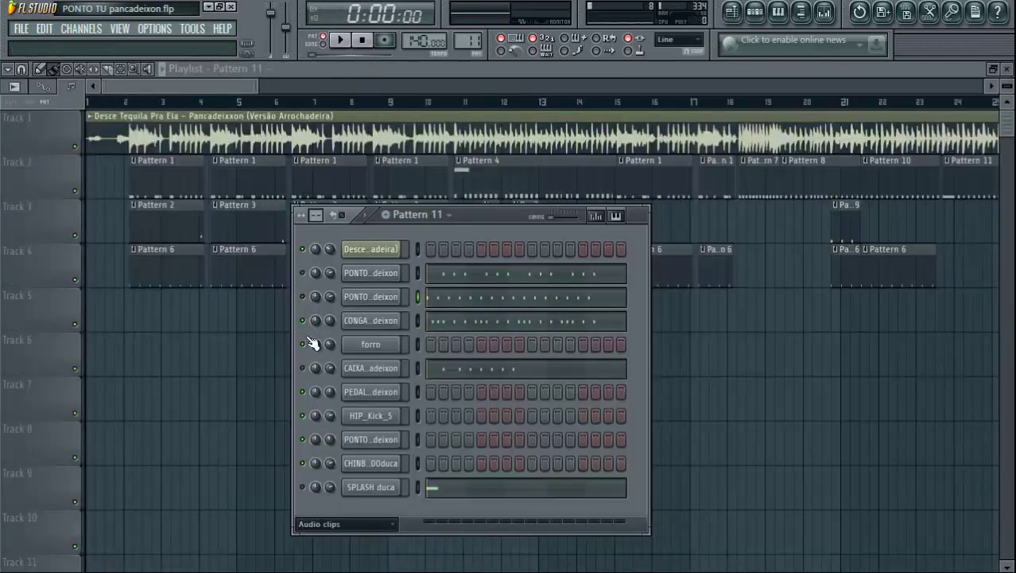
- Play back the CONGA channel's notes of Pattern 11 in the piano roll, following them to the end, and close it
click(463, 319)
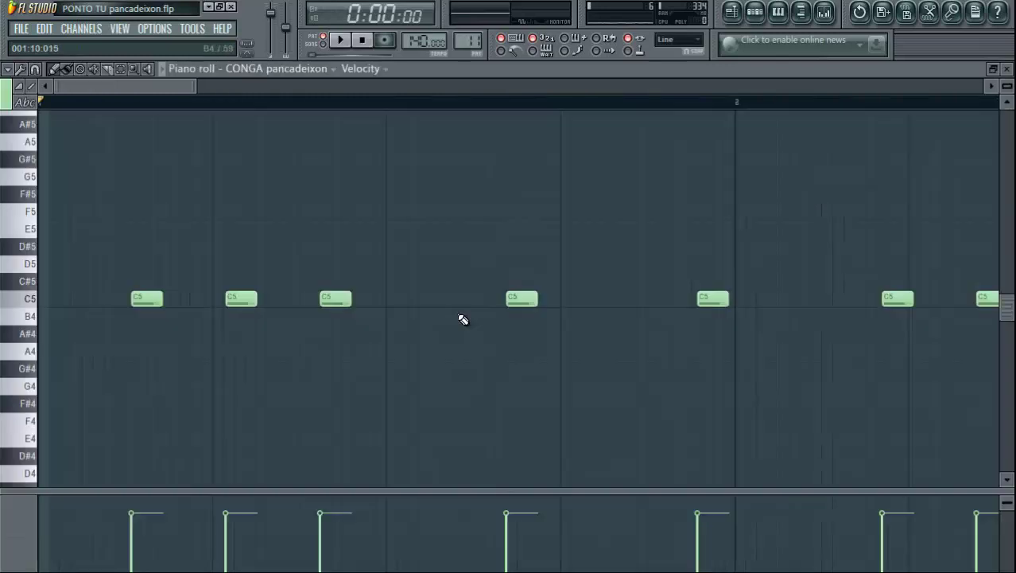
scroll(271, 105, down, 3)
key(space)
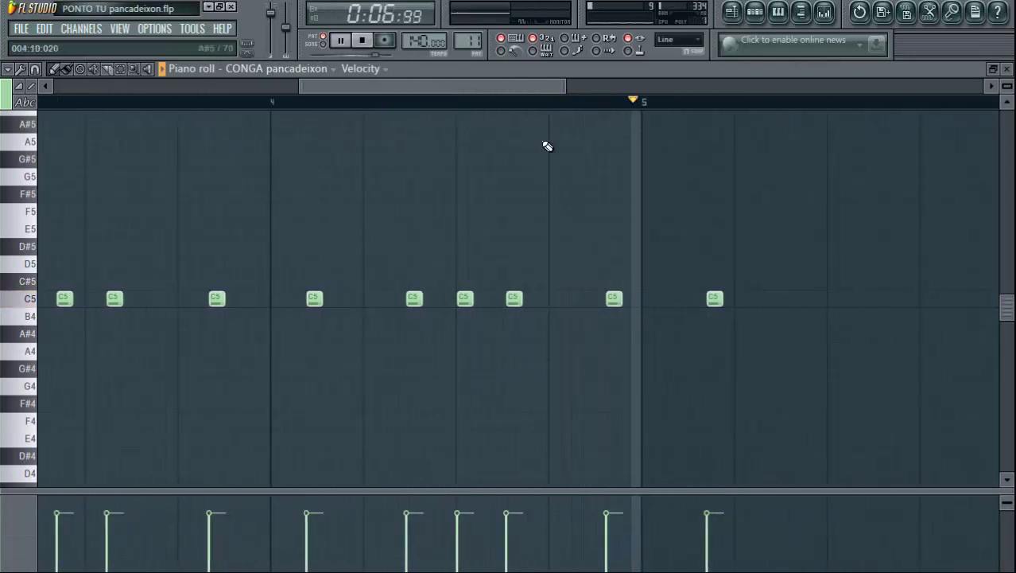
key(space)
click(1008, 70)
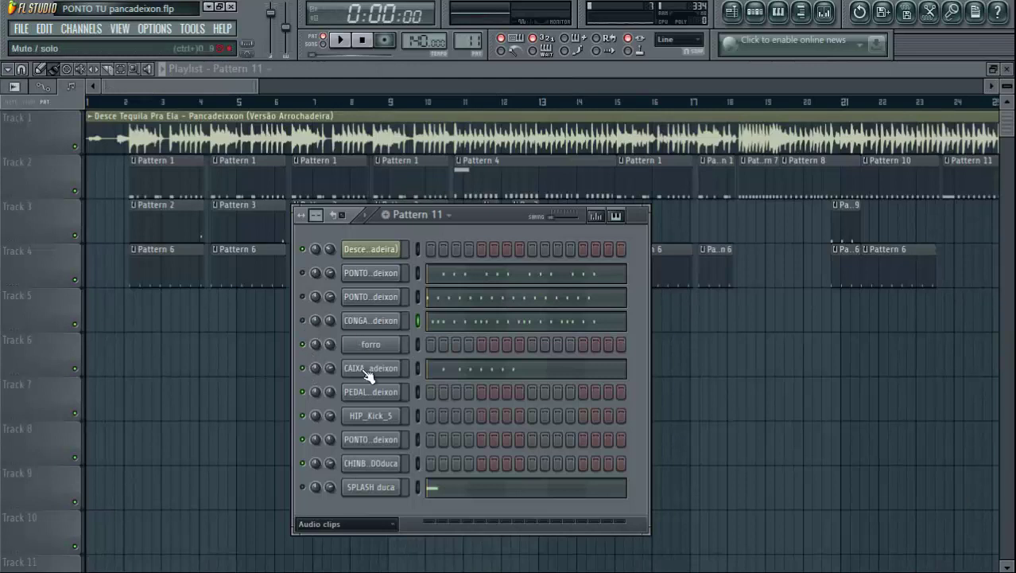
- Play back the CAIXA channel's notes of Pattern 11 in the piano roll, and close it
click(445, 374)
scroll(335, 115, down, 8)
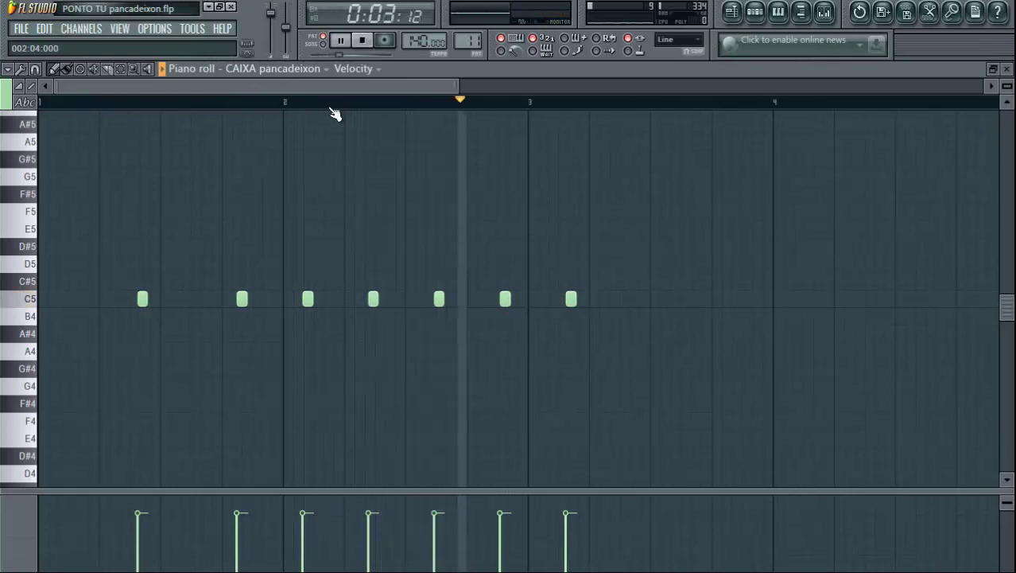
key(space)
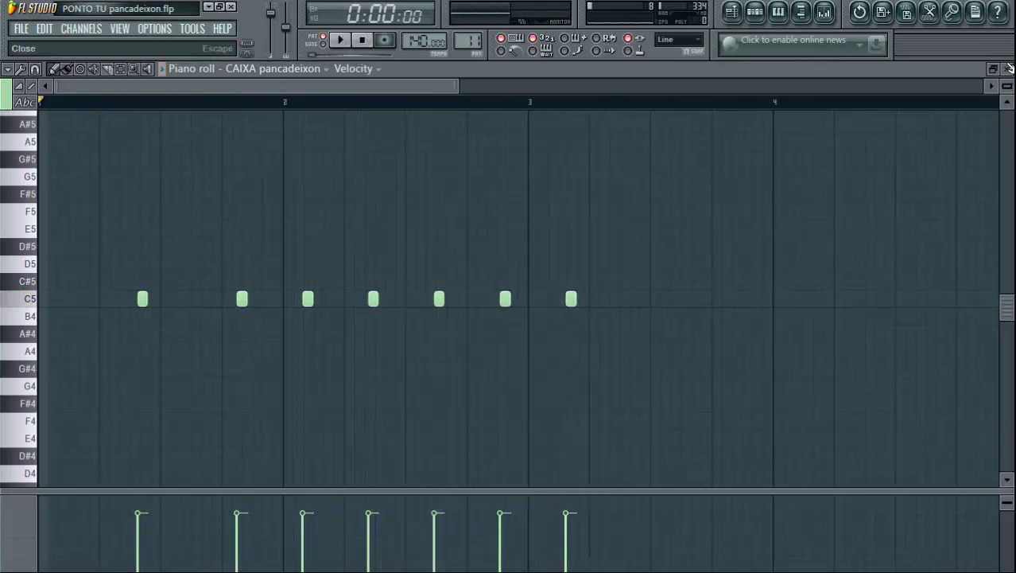
click(1009, 68)
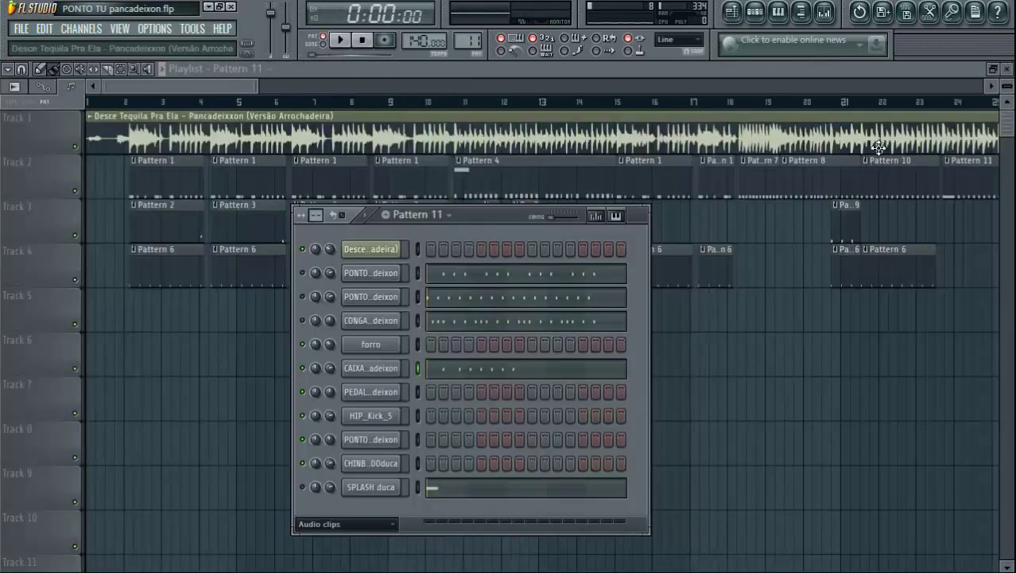
- Audition the SPLASH duca channel's C5 note of Pattern 11 in the piano roll, and close it
click(444, 498)
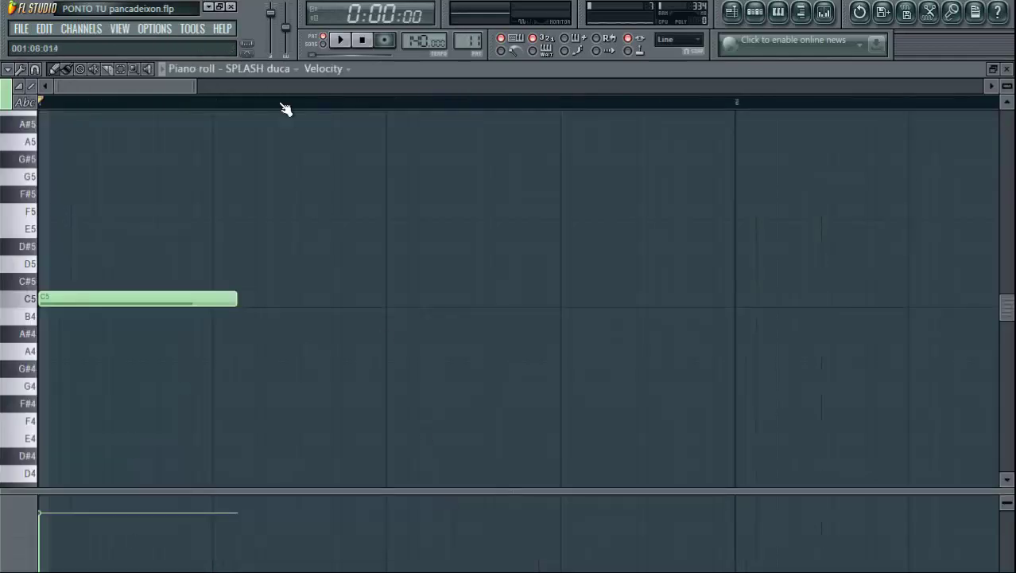
click(340, 40)
click(362, 41)
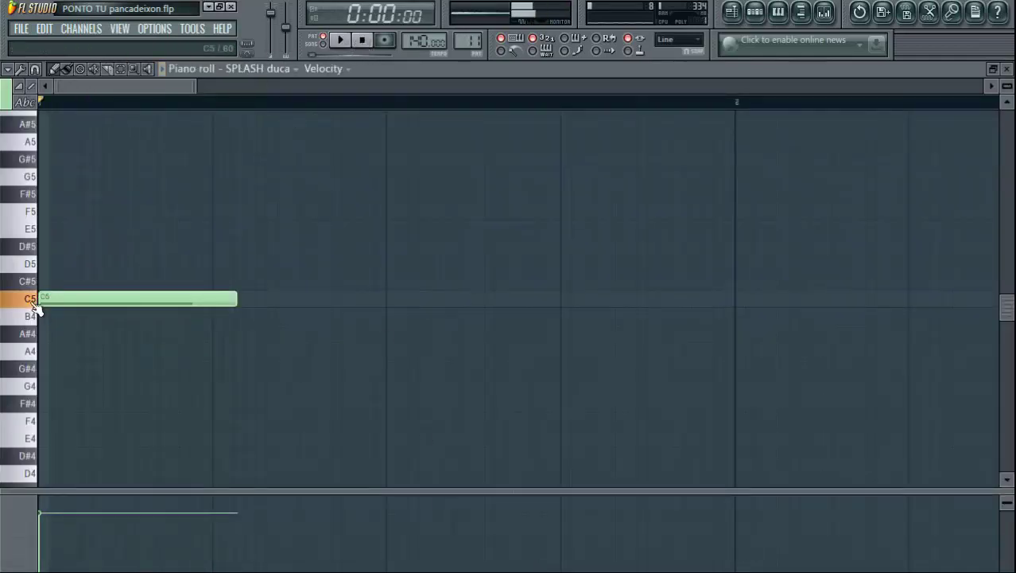
key(space)
key(space)
key(Escape)
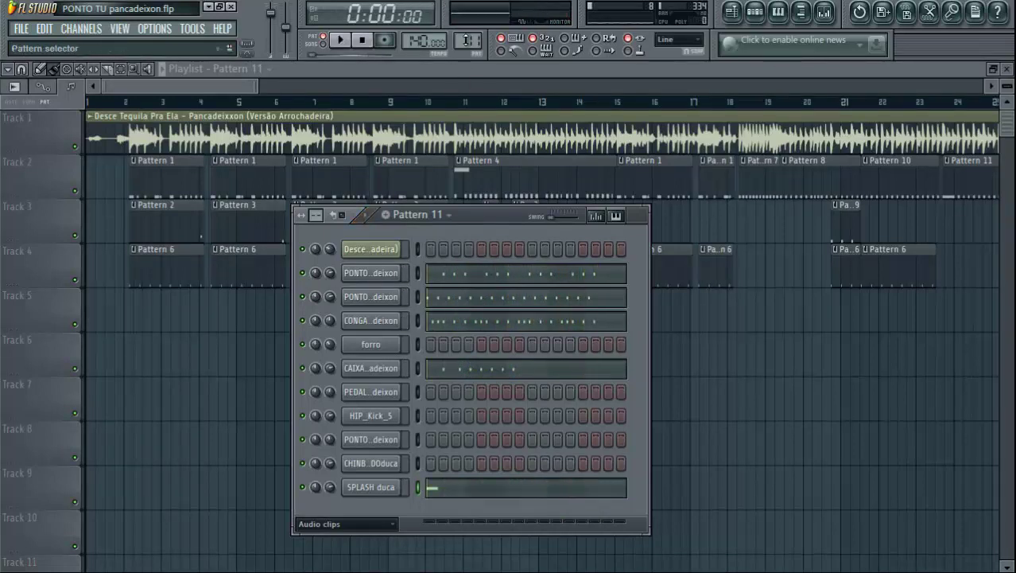
- Switch to Pattern 1, play the whole arrangement from the start in song mode, and hide the channel rack
drag(467, 42, 468, 55)
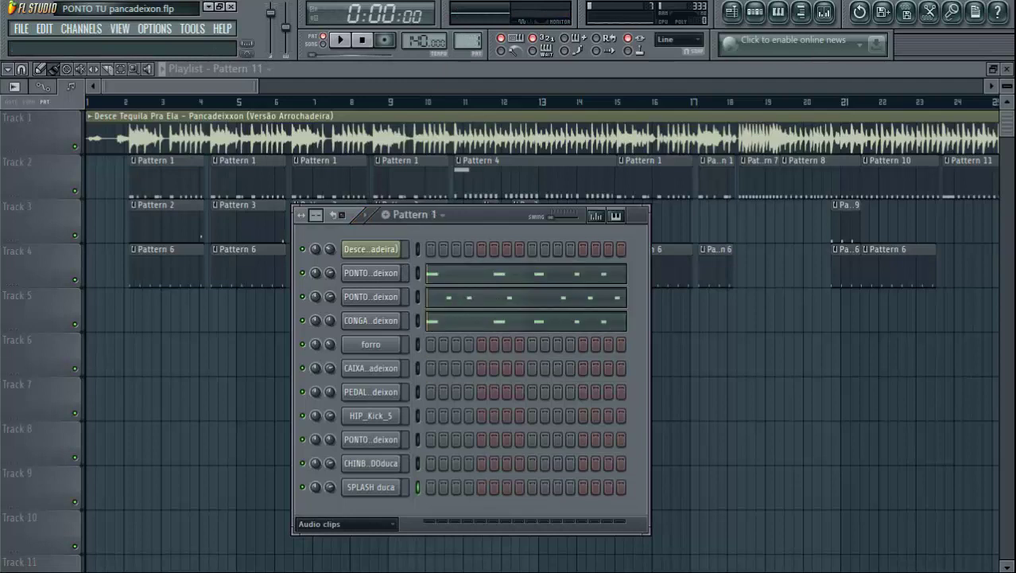
click(215, 102)
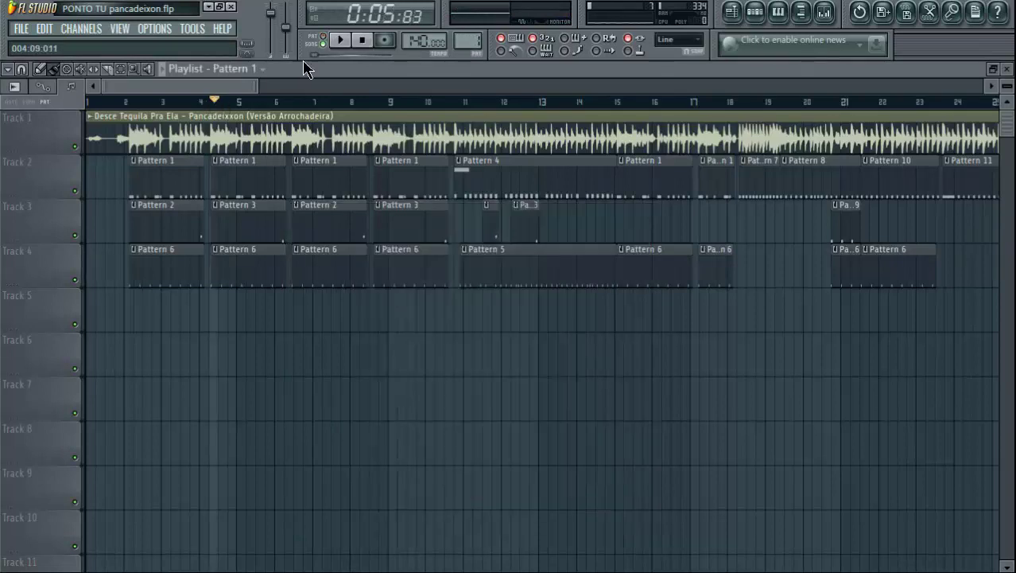
click(365, 41)
click(757, 11)
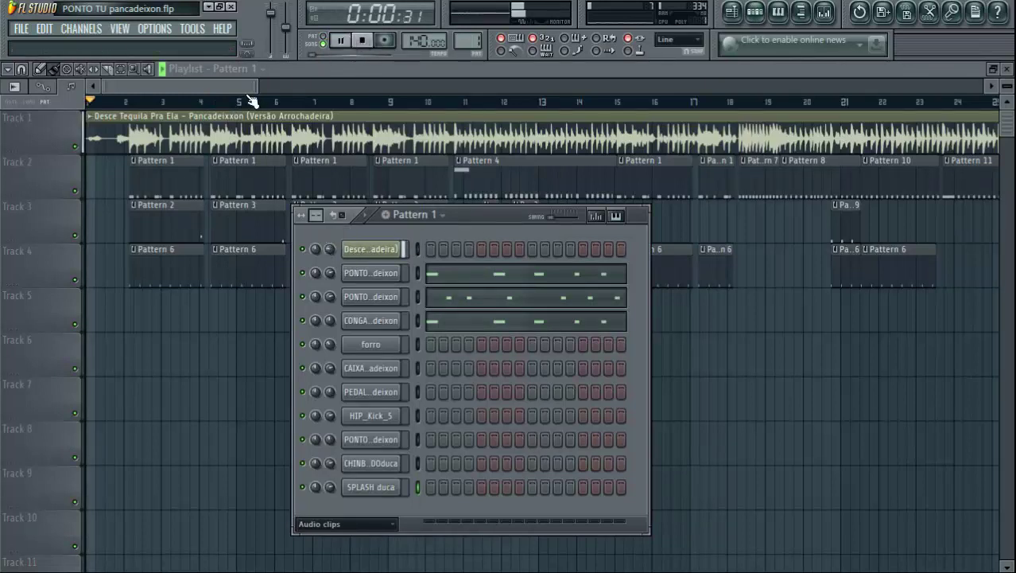
click(218, 88)
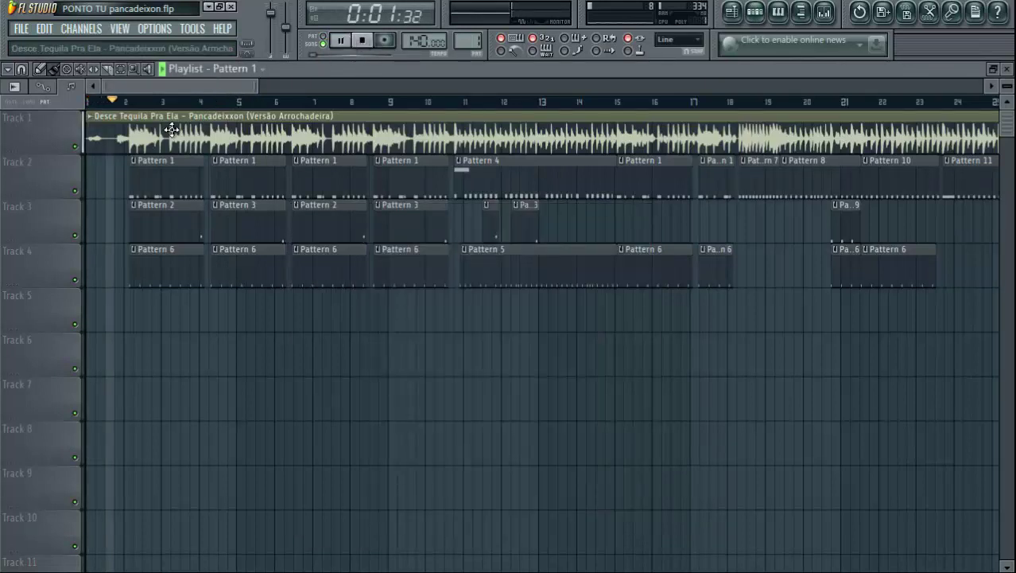
click(752, 15)
- Alternately mute and unmute Track 1 during playback up to about bar 15 to compare the percussion with the original song
click(68, 183)
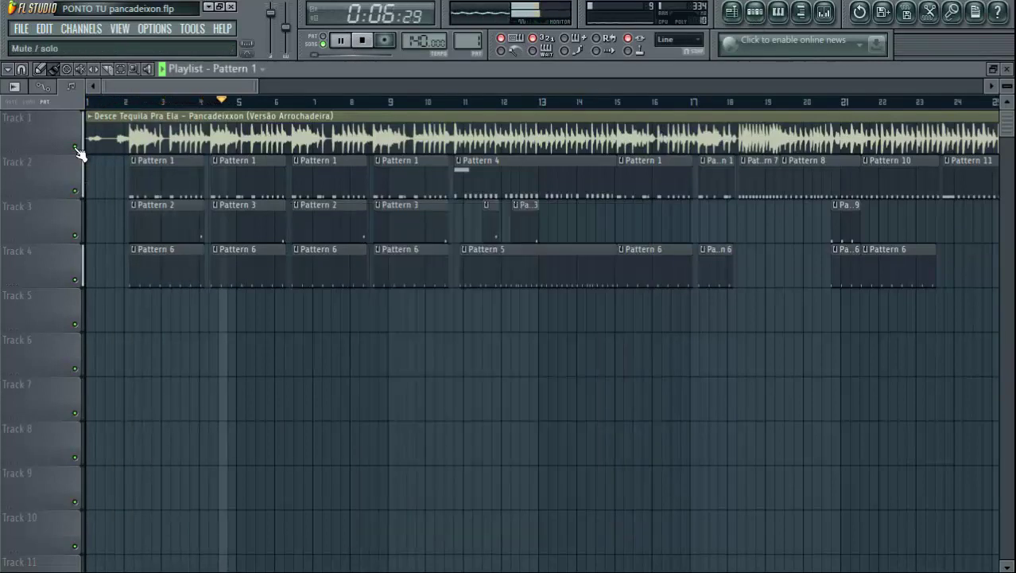
click(76, 149)
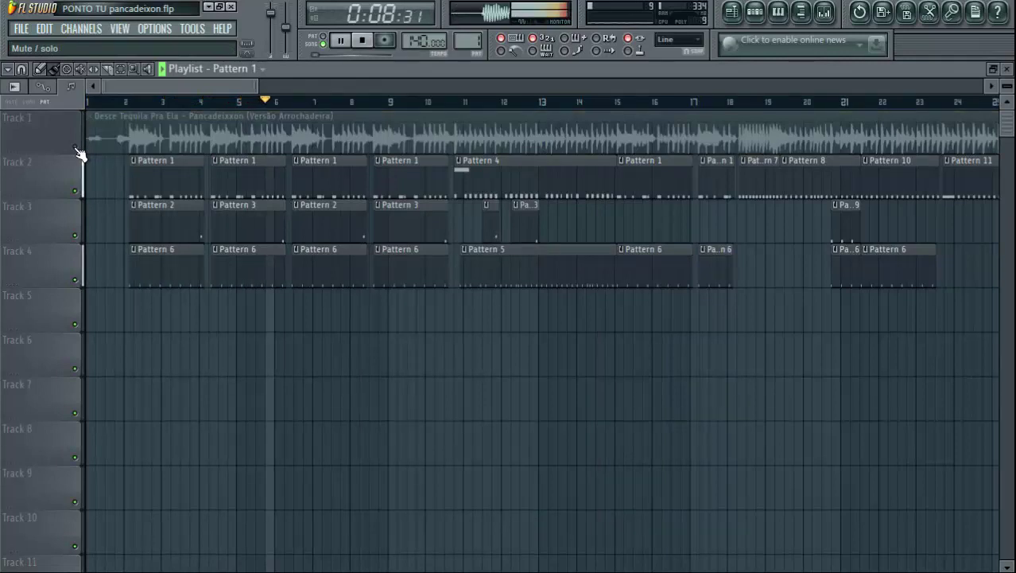
click(77, 149)
click(77, 149)
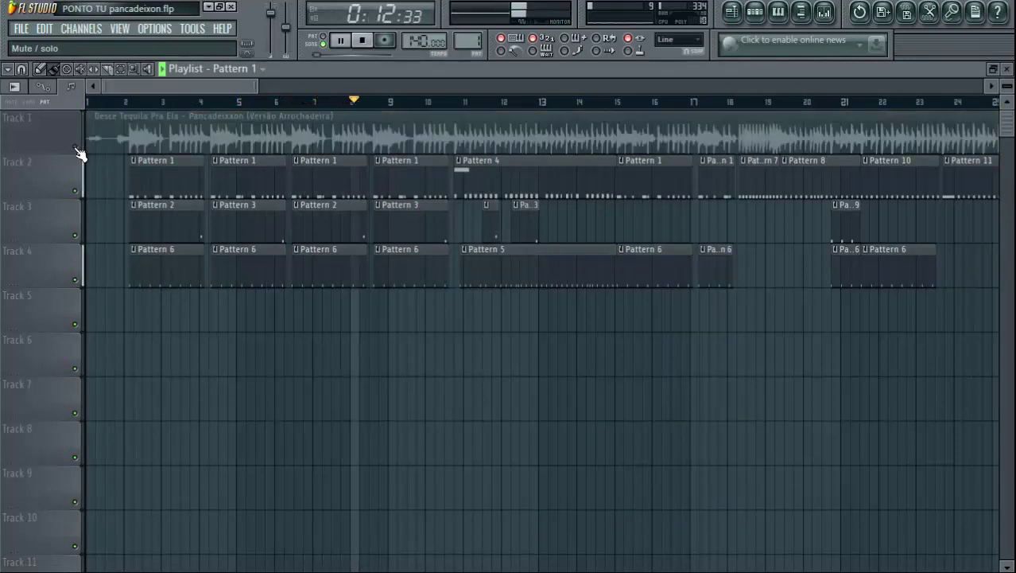
click(77, 150)
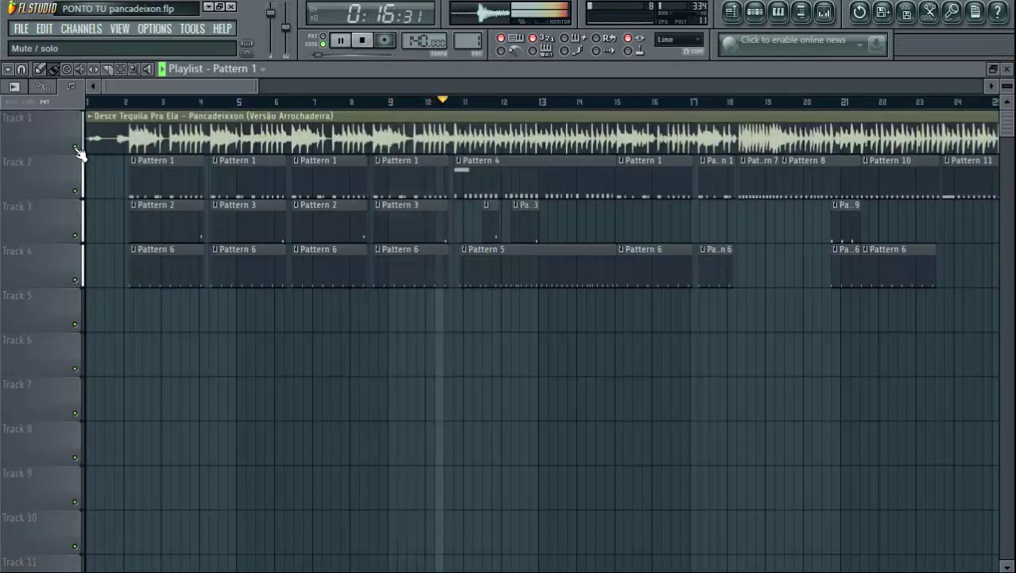
click(77, 150)
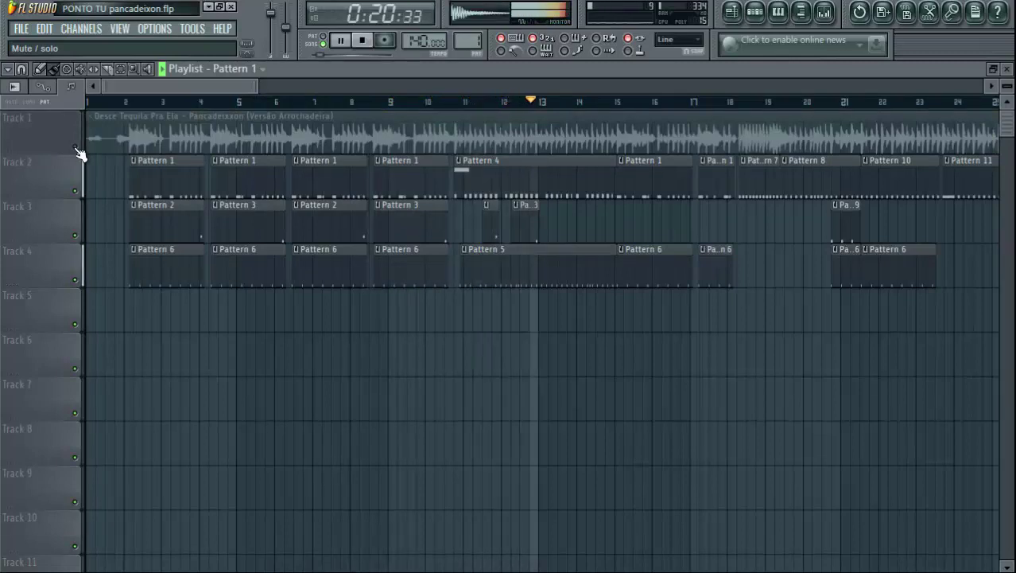
click(77, 149)
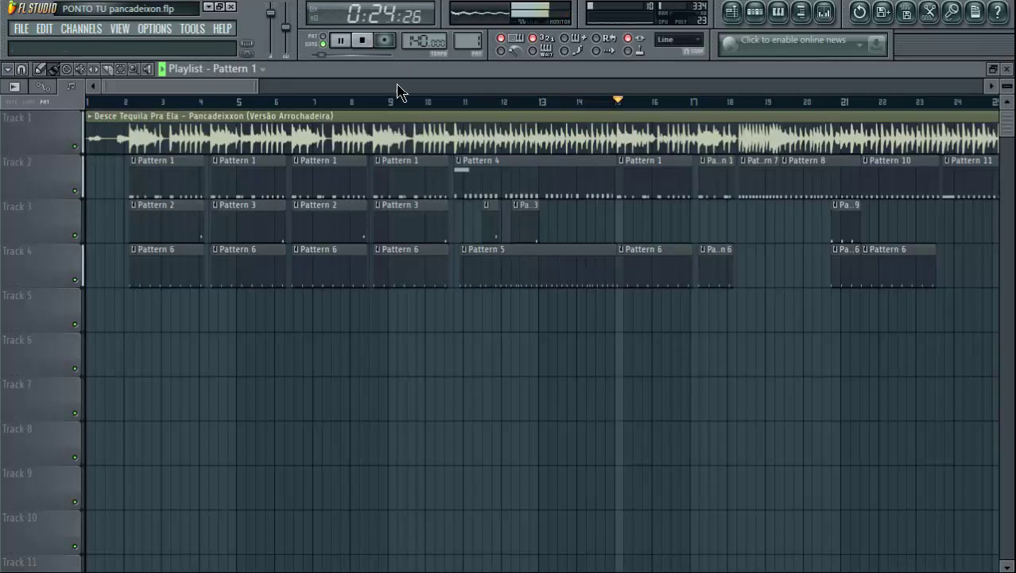
- Follow the playback from about bar 16 to bar 22, muting and unmuting Track 1 to compare the percussion patterns with the song
scroll(399, 92, right, 2)
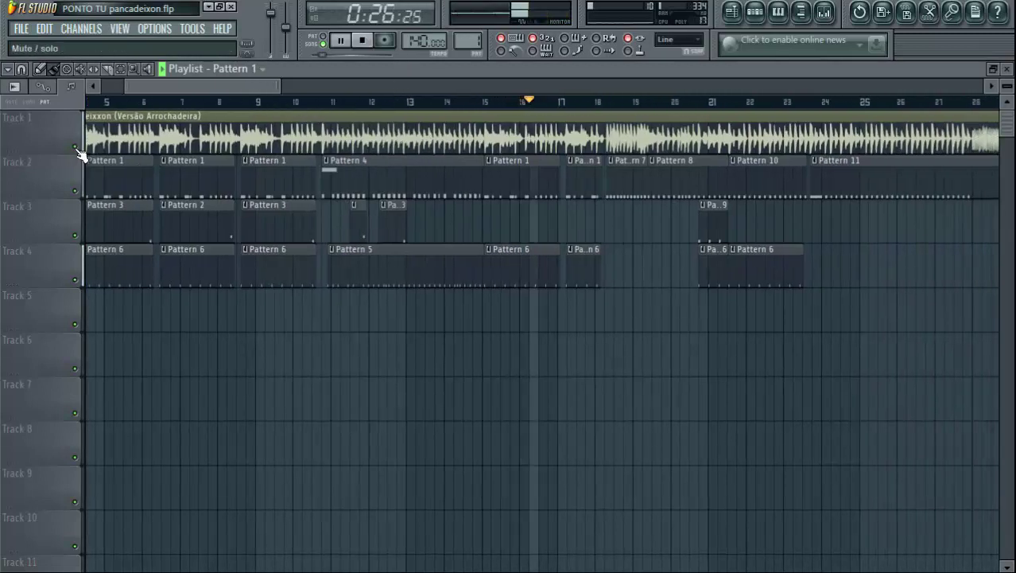
click(78, 150)
click(77, 150)
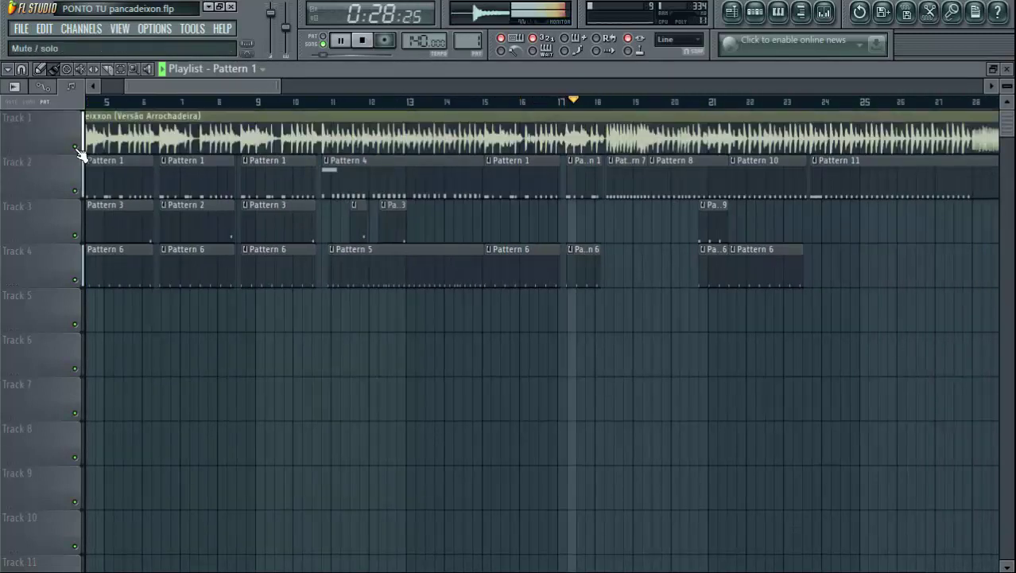
scroll(347, 90, right, 5)
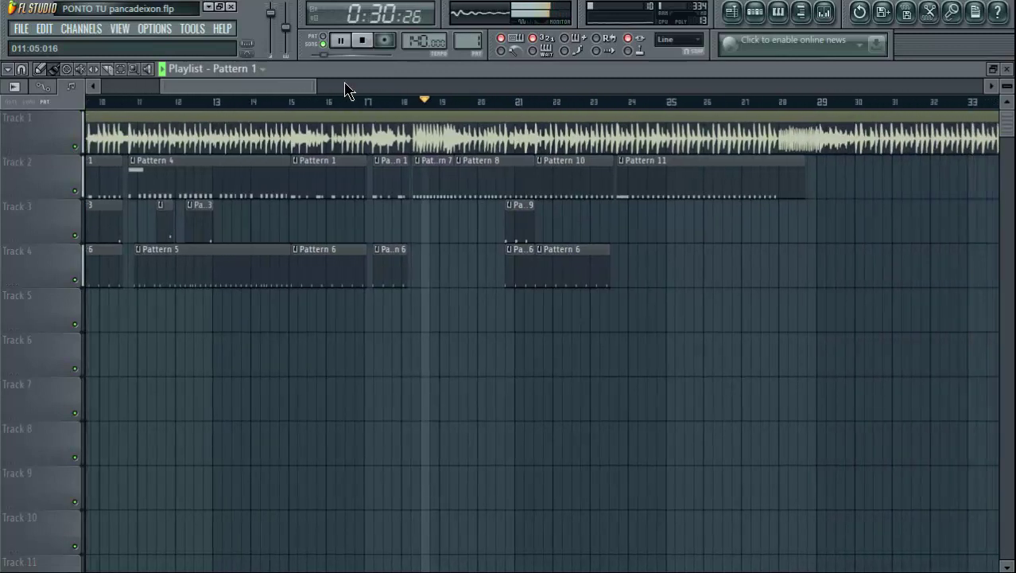
scroll(347, 91, right, 3)
click(77, 152)
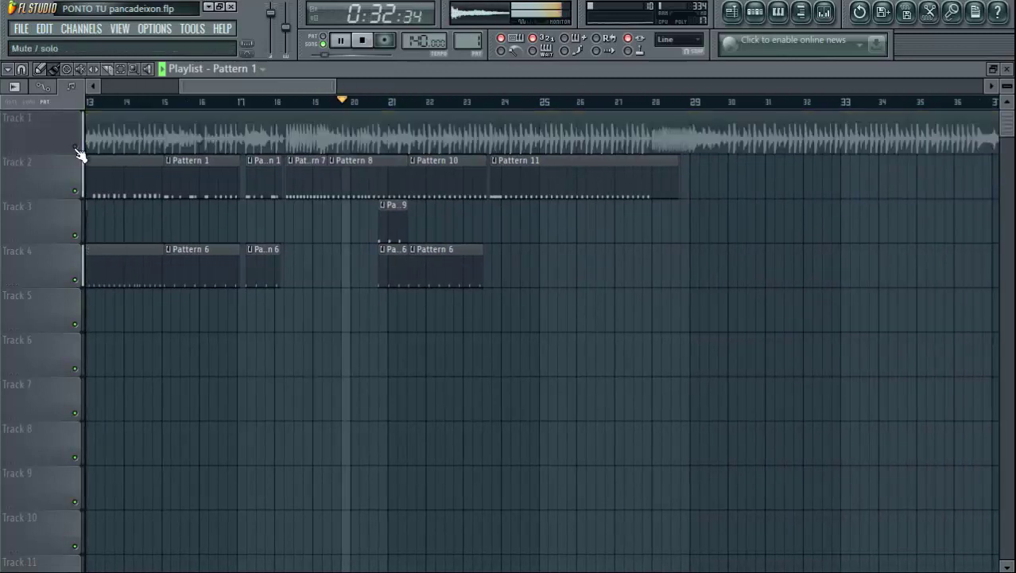
click(77, 151)
click(77, 151)
click(77, 151)
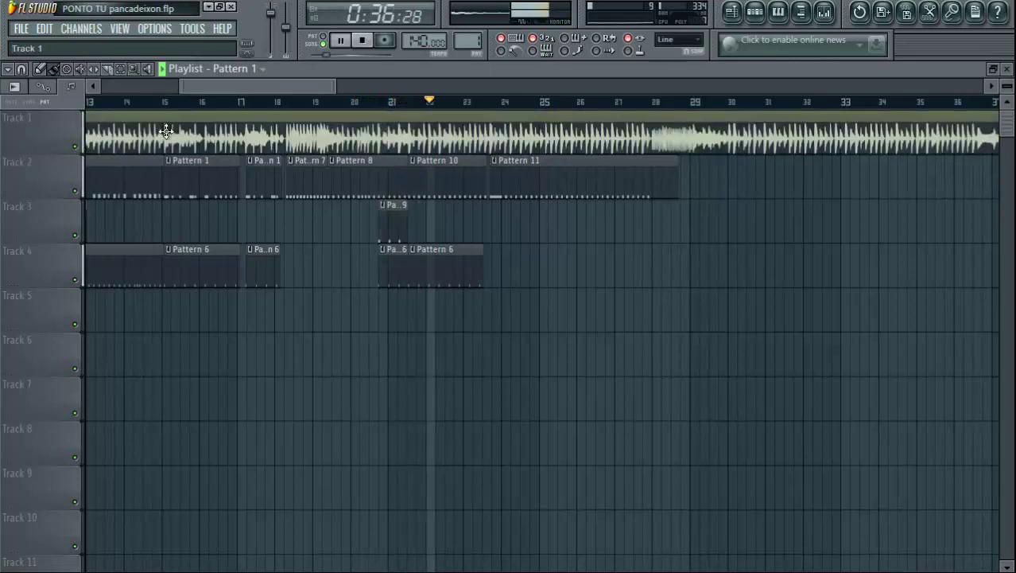
- Compare Pattern 11 with the song by toggling Track 1's mute, leave Track 1 muted, and stop playback
scroll(304, 94, right, 4)
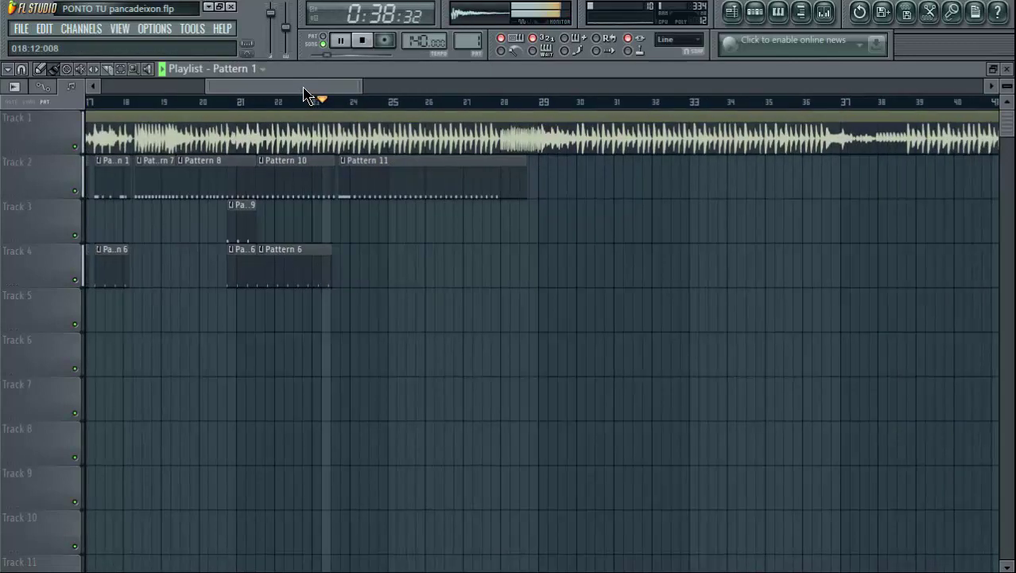
scroll(303, 90, right, 2)
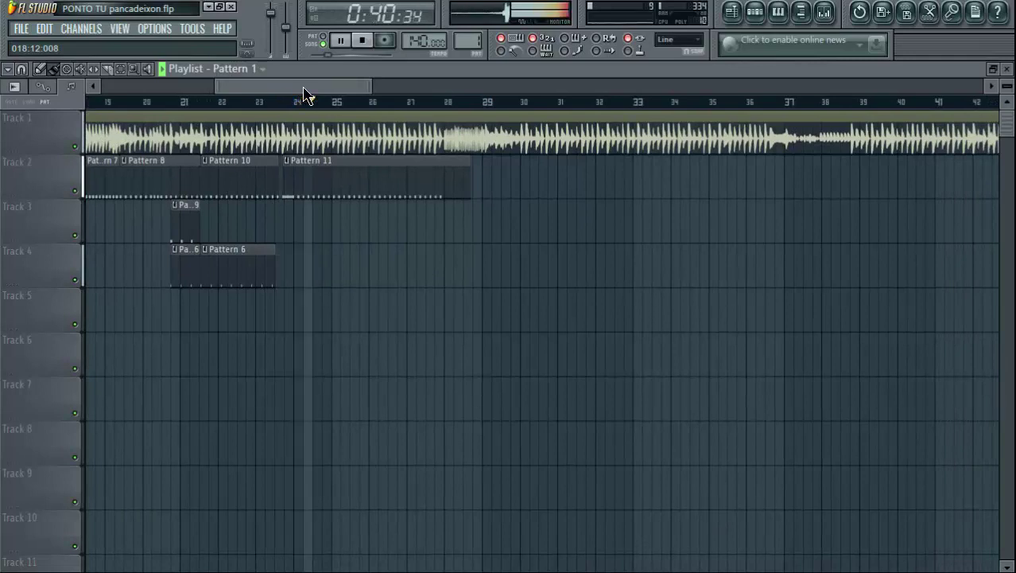
click(77, 152)
click(77, 152)
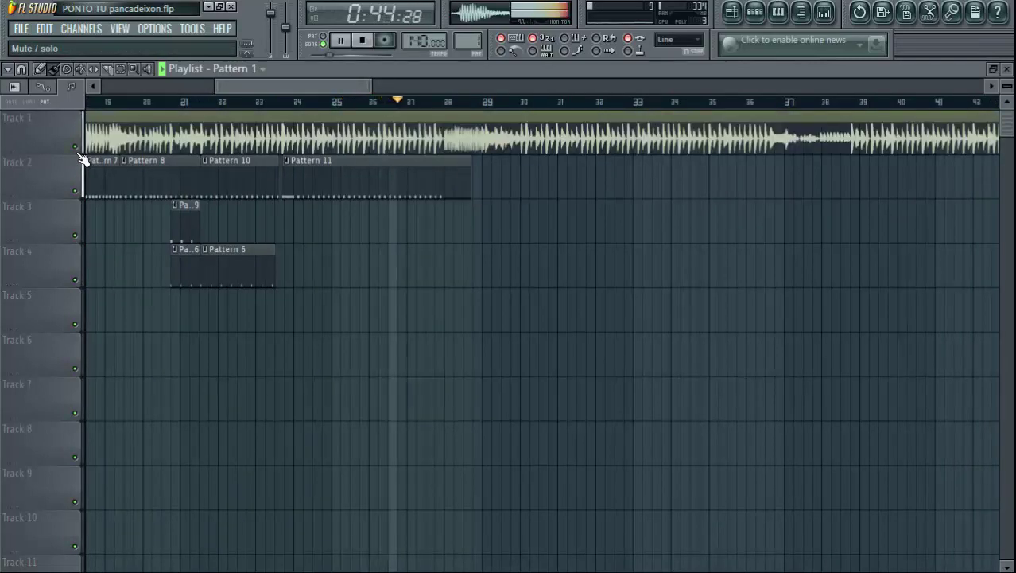
click(79, 153)
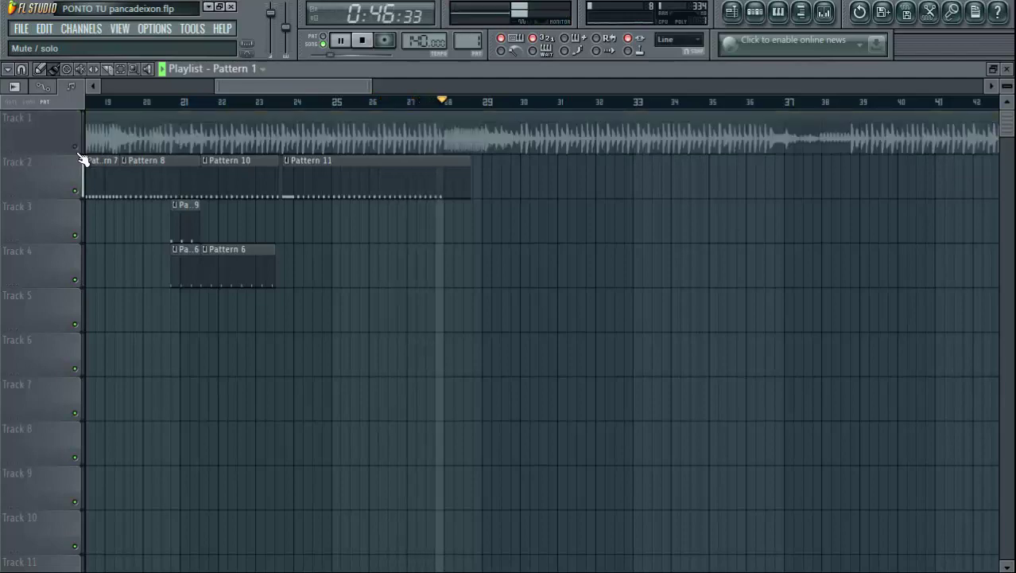
click(360, 40)
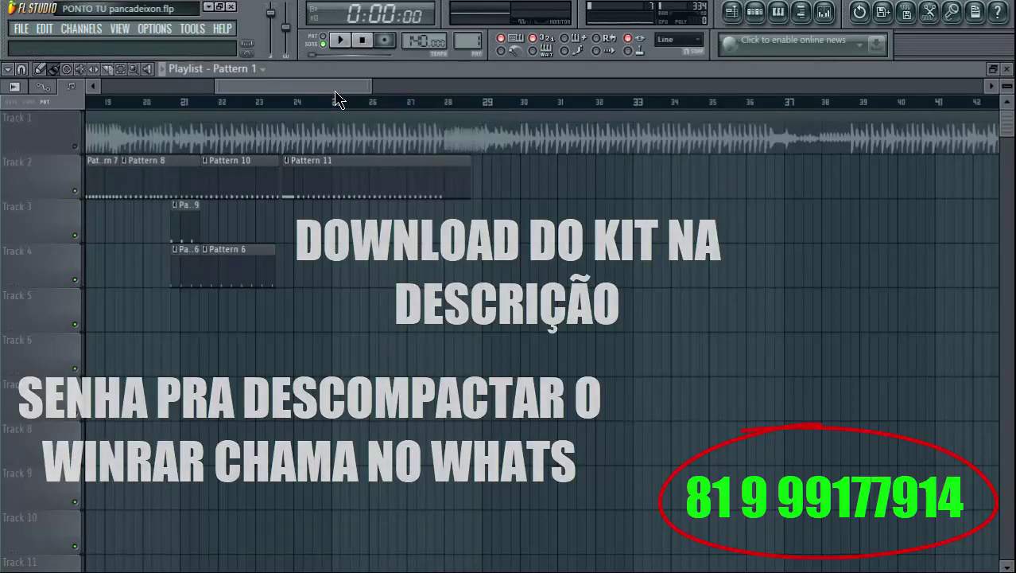